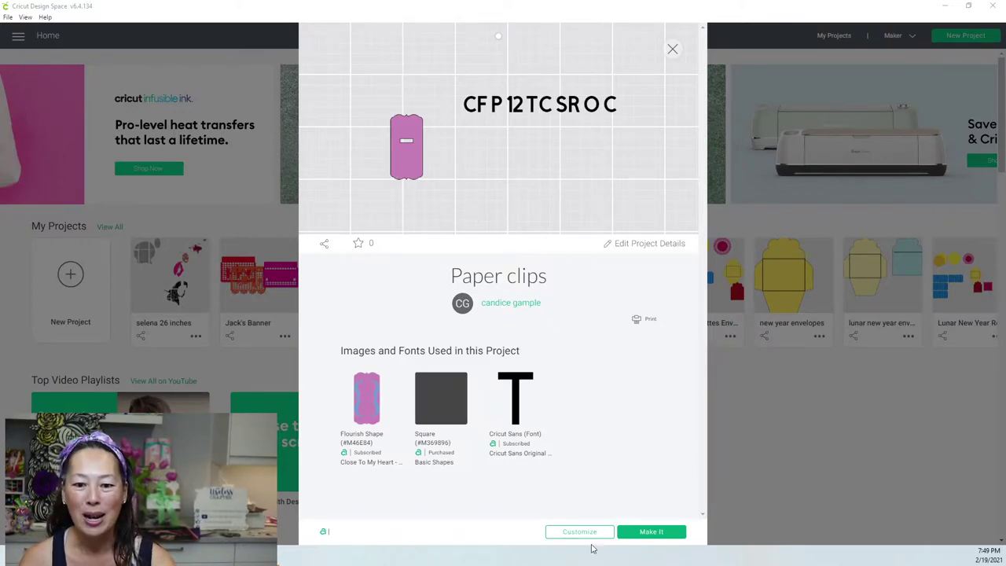
Load the Paper clips project onto the canvas, replacing the unsaved project.
{"action": "left_click", "coordinate": [571, 532]}
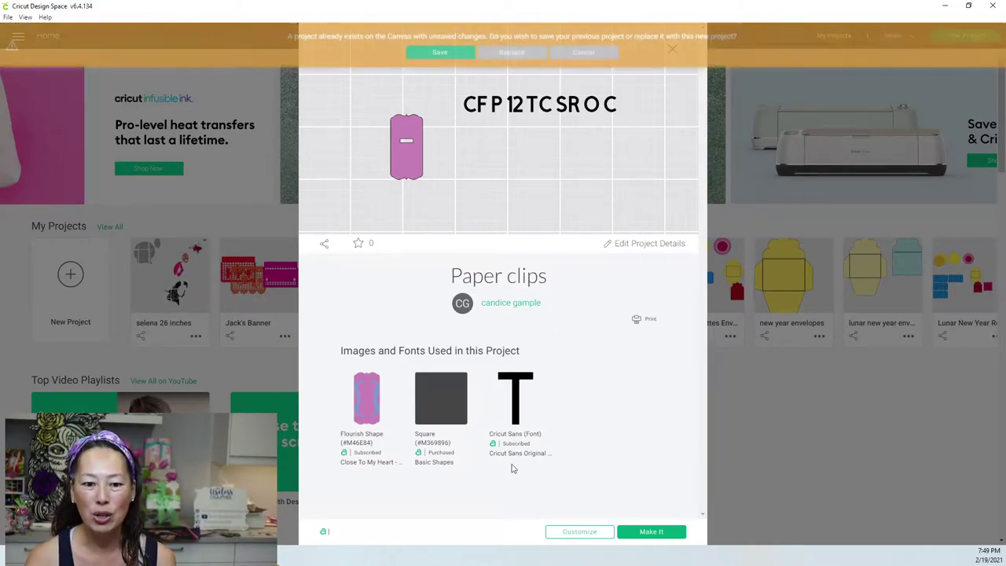
{"action": "left_click", "coordinate": [512, 52]}
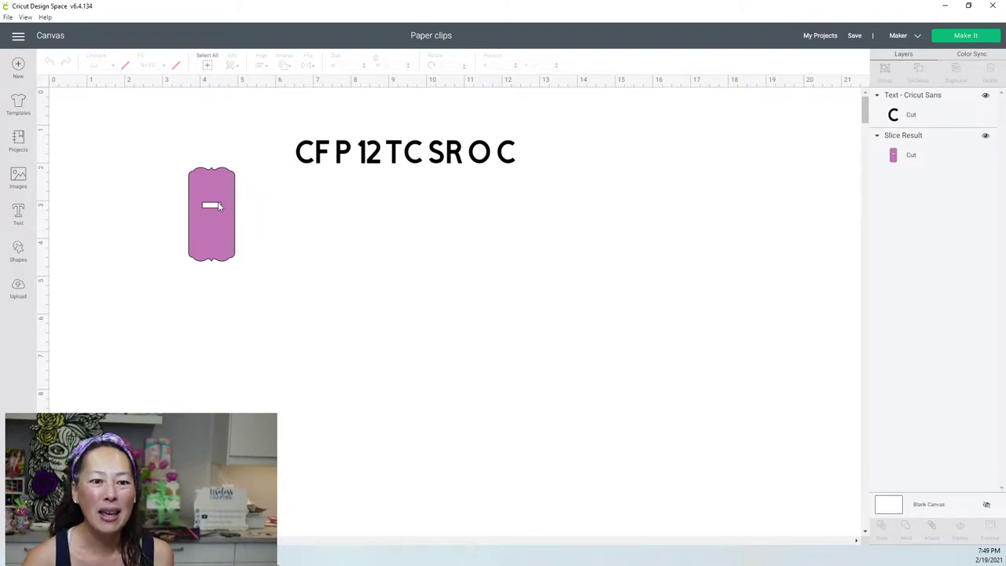
Change the canvas grid setting from No Grid to Full Grid.
{"action": "left_click", "coordinate": [18, 35]}
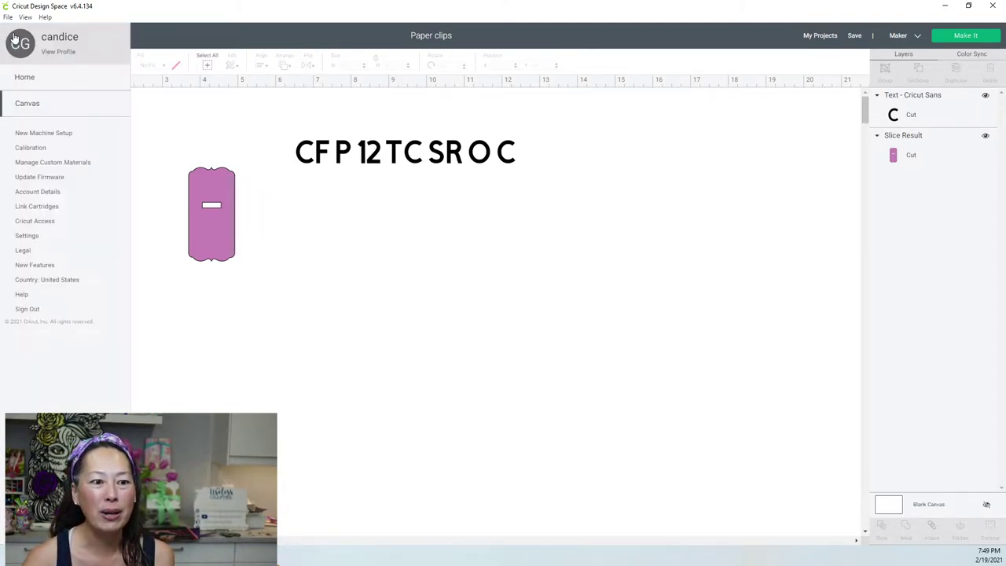
{"action": "left_click", "coordinate": [33, 238]}
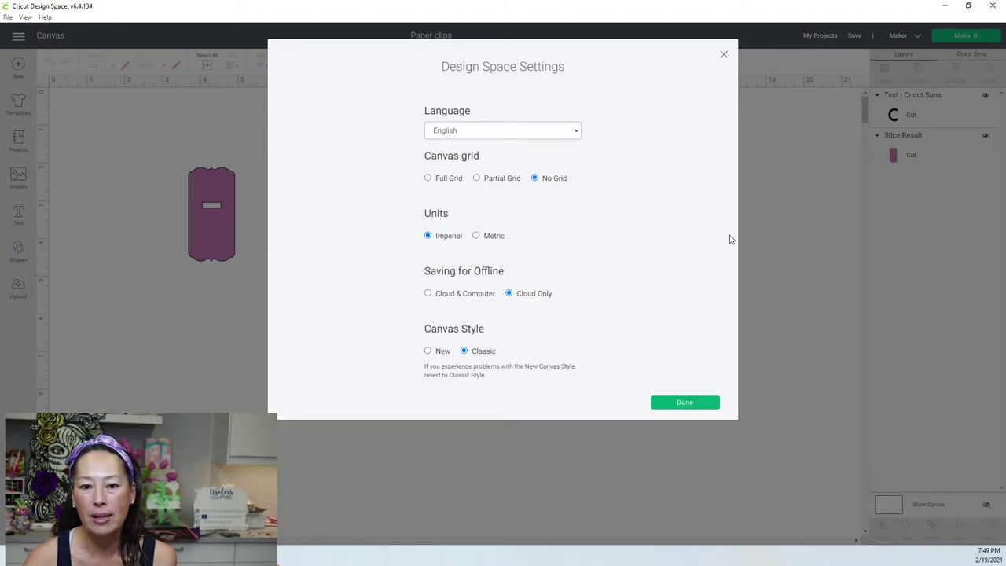
{"action": "left_click", "coordinate": [428, 179]}
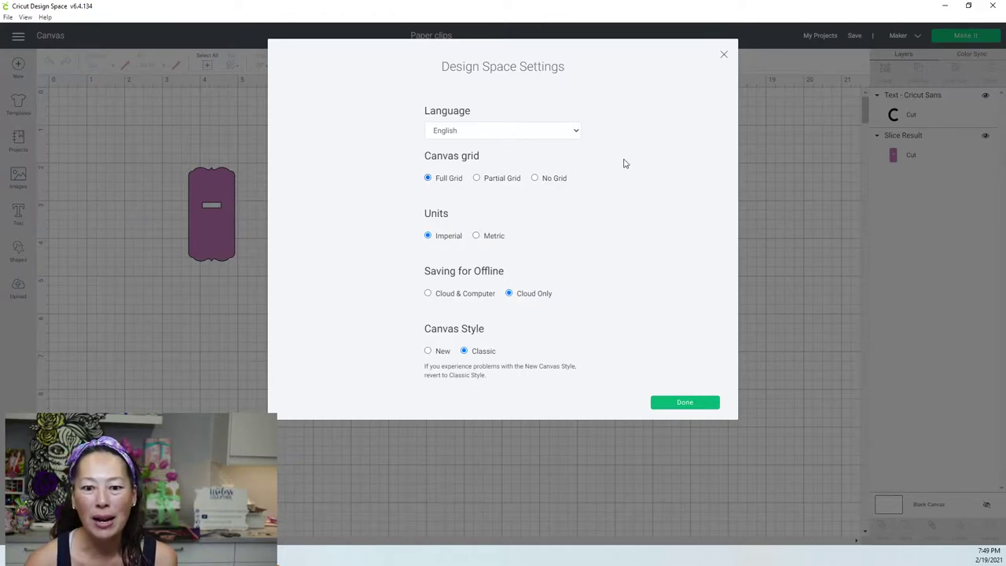
Back on the canvas, search the image library for 'flourish'.
{"action": "left_click", "coordinate": [685, 403]}
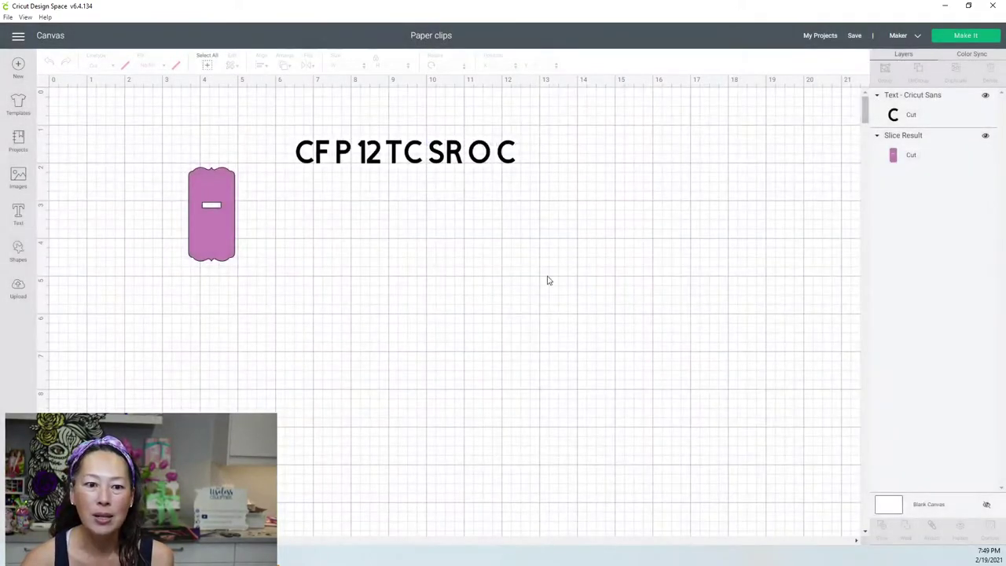
{"action": "left_click", "coordinate": [208, 217]}
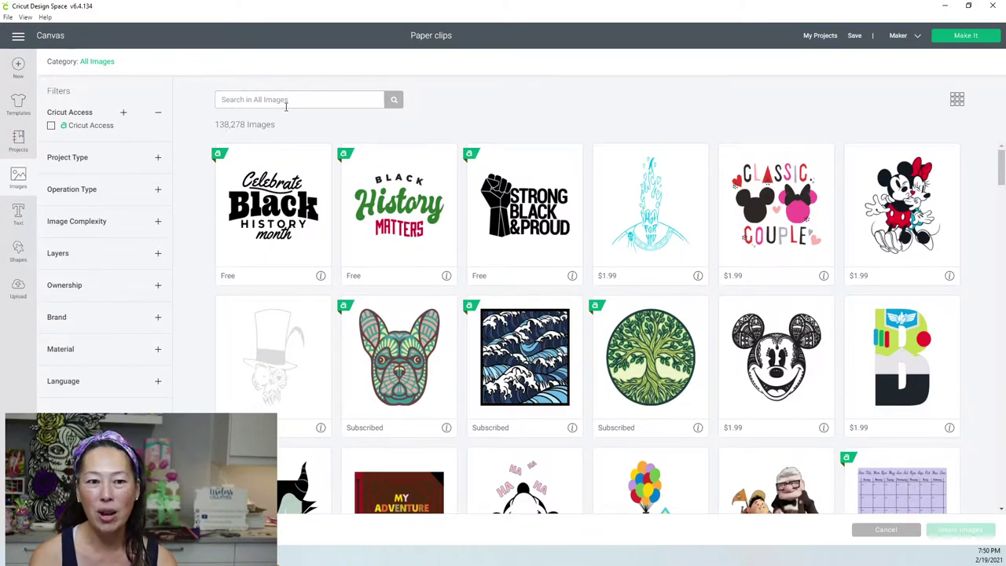
{"action": "type", "text": "b"}
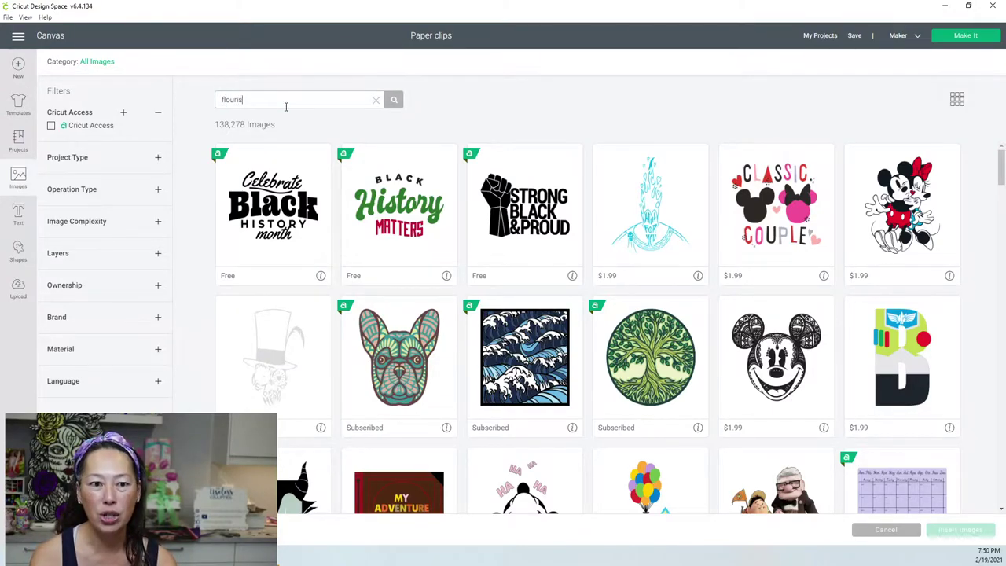
{"action": "key", "text": "Return"}
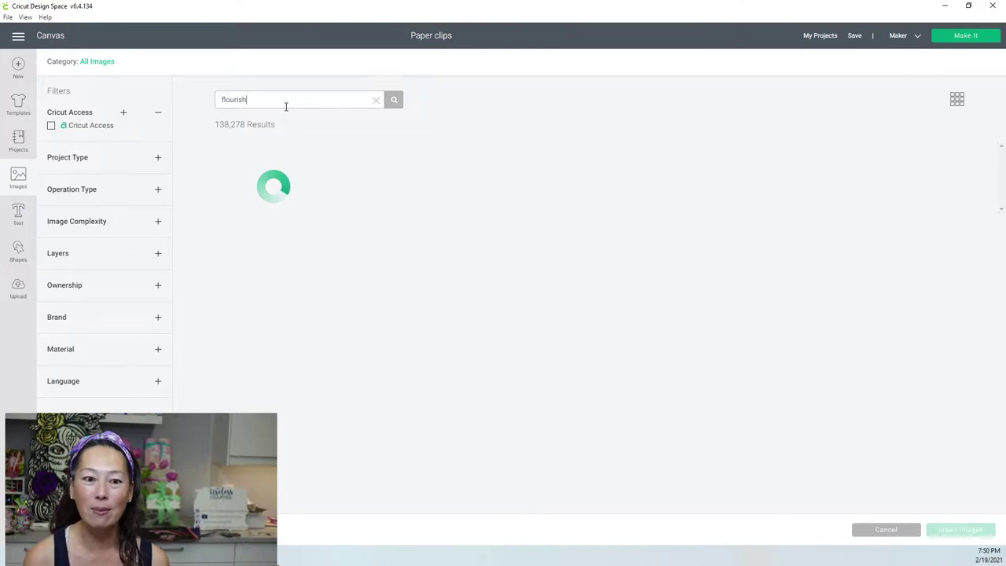
Browse the 29,289 flourish results to find the teal fleur-de-lis tag.
{"action": "scroll", "coordinate": [629, 333], "scroll_direction": "down", "scroll_amount": 3}
{"action": "scroll", "coordinate": [628, 333], "scroll_direction": "down", "scroll_amount": 10}
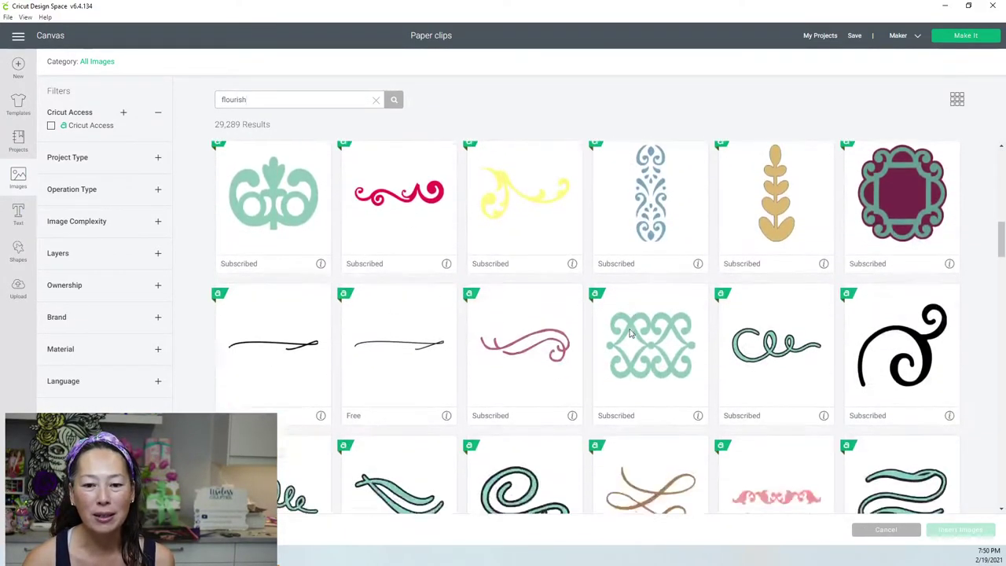
{"action": "scroll", "coordinate": [628, 333], "scroll_direction": "down", "scroll_amount": 10}
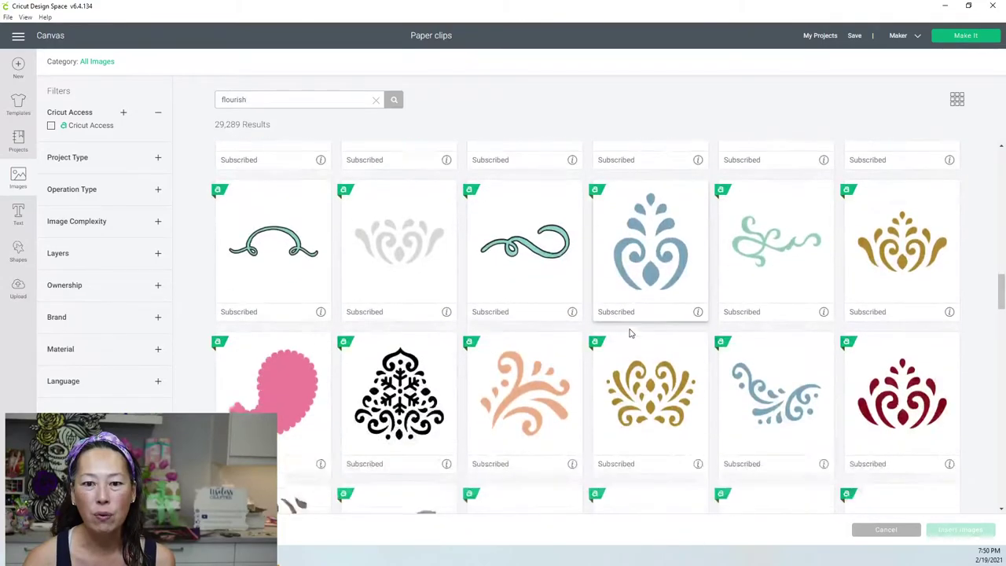
{"action": "scroll", "coordinate": [628, 333], "scroll_direction": "down", "scroll_amount": 2}
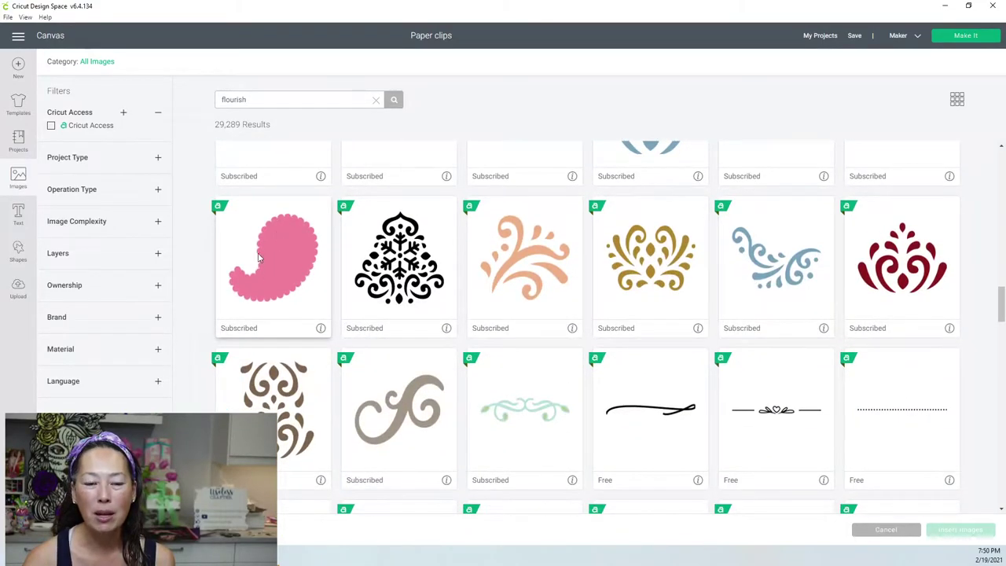
{"action": "scroll", "coordinate": [685, 363], "scroll_direction": "down", "scroll_amount": 10}
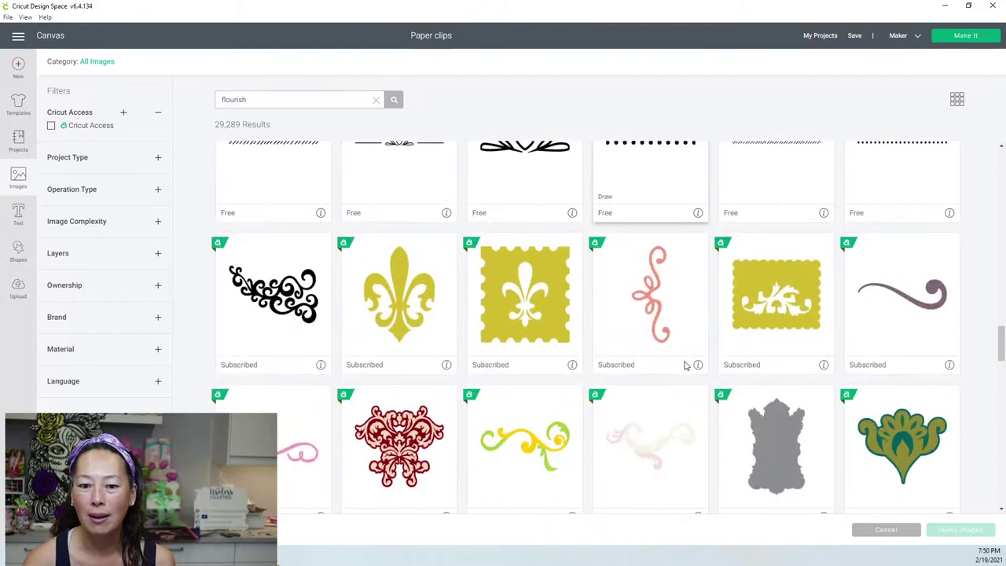
{"action": "scroll", "coordinate": [685, 364], "scroll_direction": "down", "scroll_amount": 10}
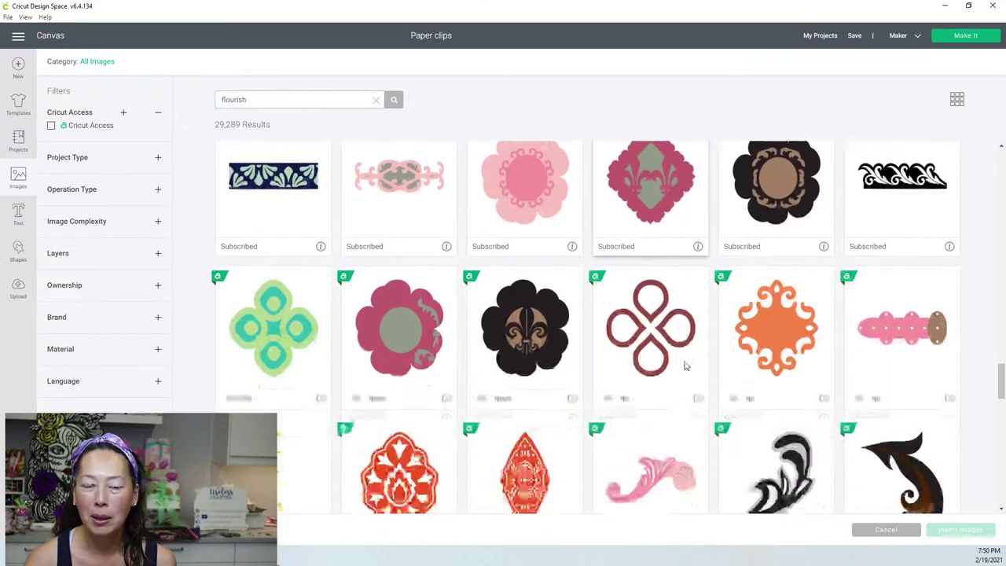
{"action": "scroll", "coordinate": [685, 364], "scroll_direction": "down", "scroll_amount": 10}
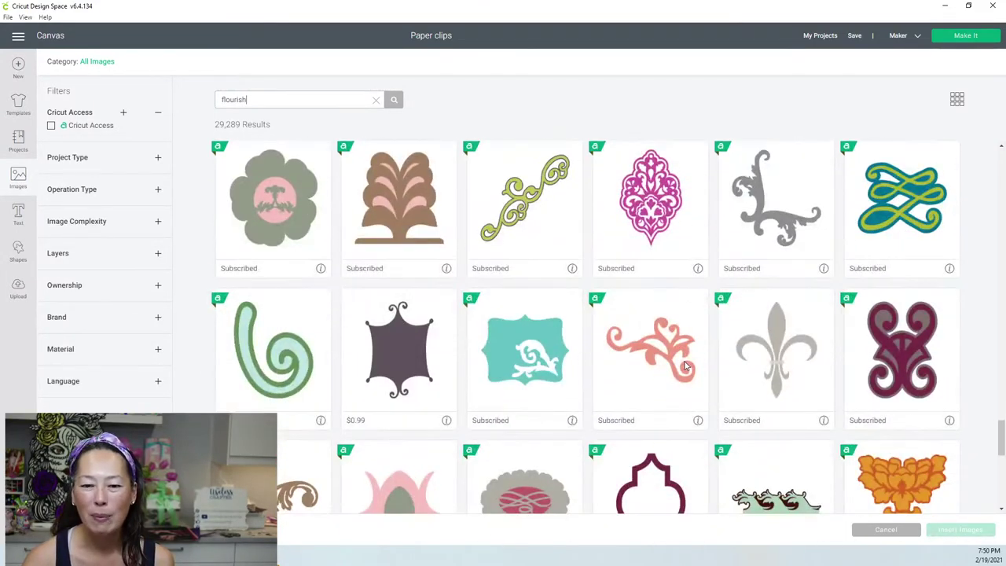
{"action": "scroll", "coordinate": [685, 364], "scroll_direction": "down", "scroll_amount": 5}
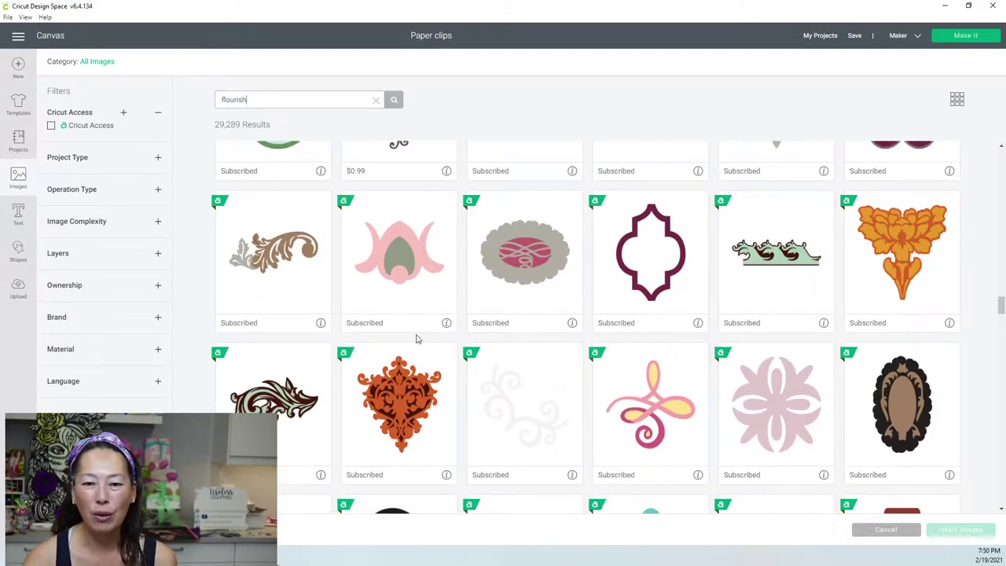
{"action": "scroll", "coordinate": [417, 339], "scroll_direction": "down", "scroll_amount": 8}
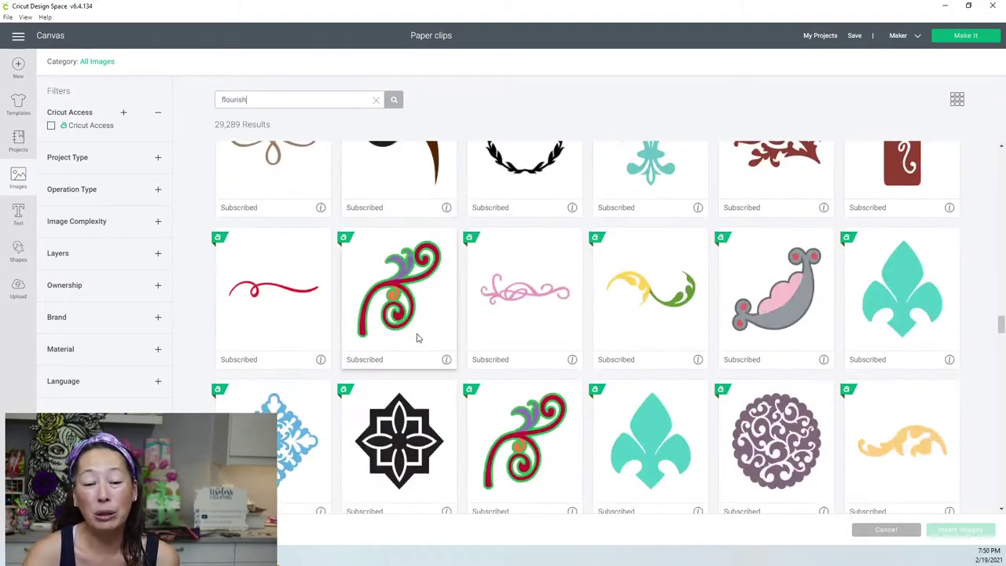
{"action": "scroll", "coordinate": [417, 339], "scroll_direction": "down", "scroll_amount": 1}
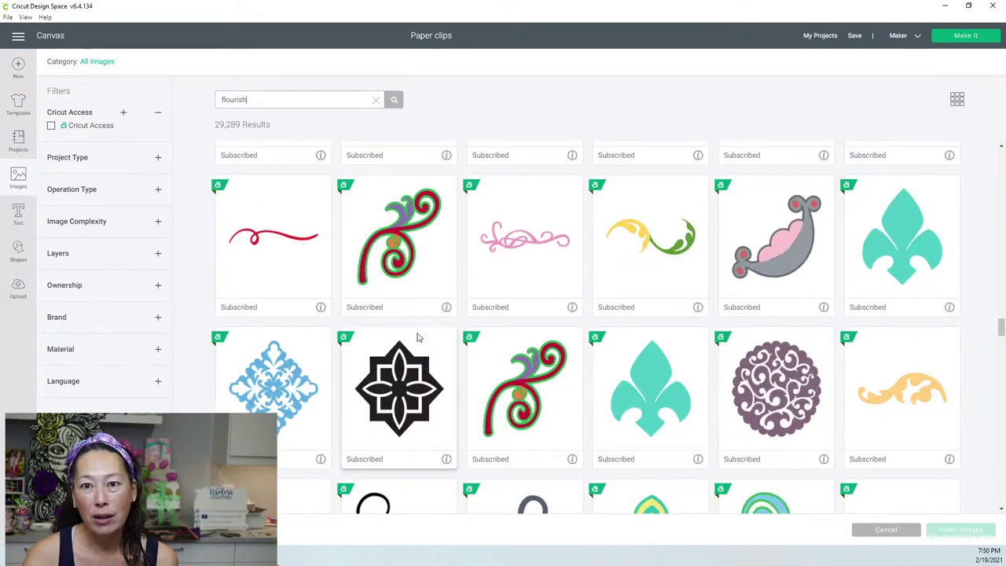
{"action": "scroll", "coordinate": [418, 338], "scroll_direction": "down", "scroll_amount": 3}
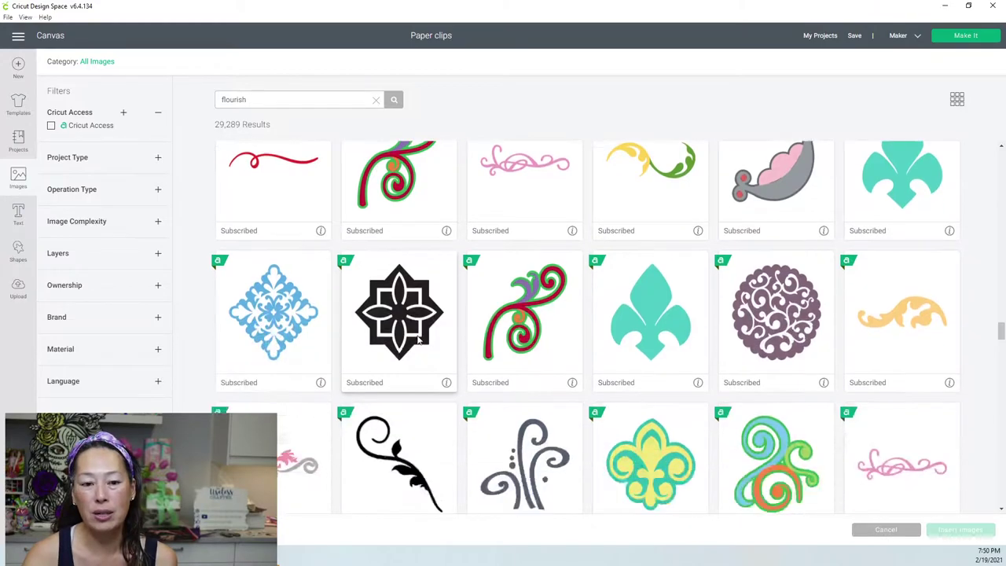
{"action": "scroll", "coordinate": [417, 339], "scroll_direction": "down", "scroll_amount": 3}
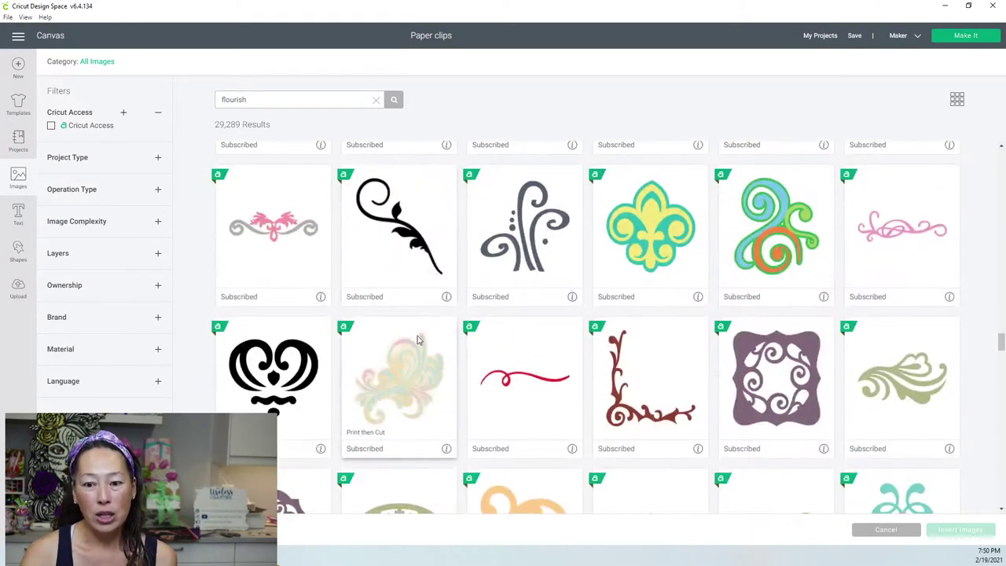
{"action": "scroll", "coordinate": [417, 338], "scroll_direction": "down", "scroll_amount": 3}
{"action": "scroll", "coordinate": [417, 339], "scroll_direction": "down", "scroll_amount": 1}
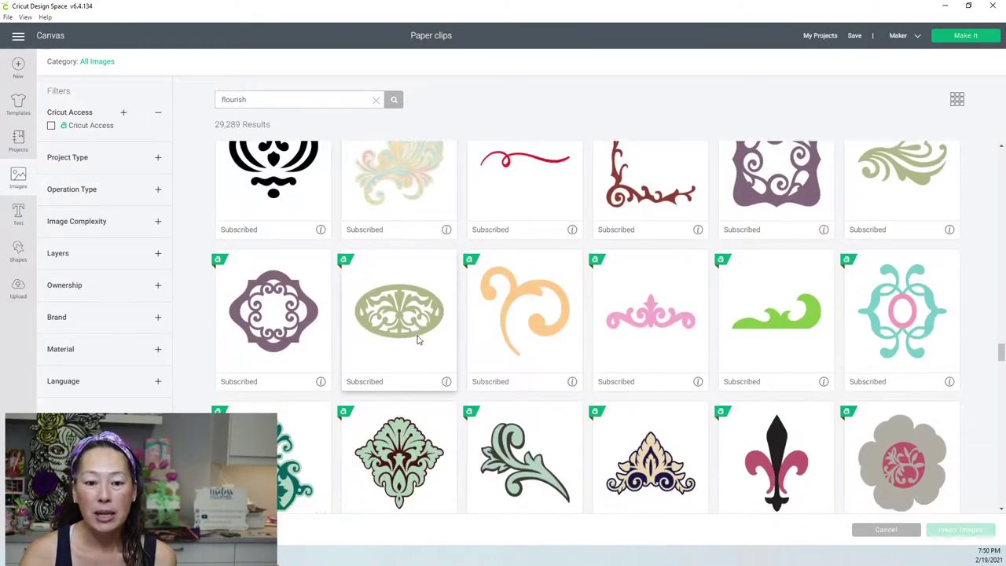
{"action": "scroll", "coordinate": [418, 339], "scroll_direction": "down", "scroll_amount": 2}
{"action": "scroll", "coordinate": [418, 339], "scroll_direction": "down", "scroll_amount": 1}
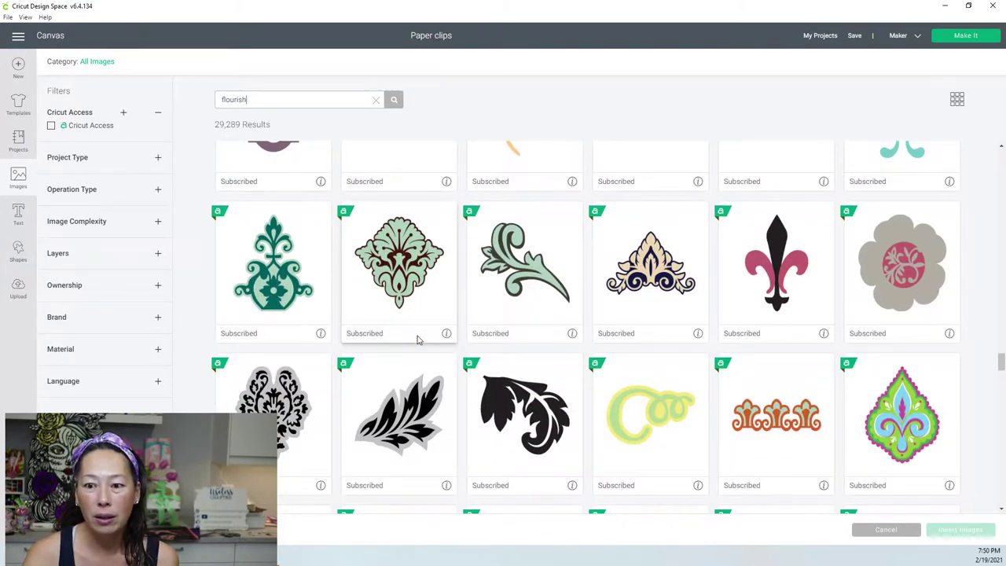
{"action": "scroll", "coordinate": [417, 339], "scroll_direction": "down", "scroll_amount": 5}
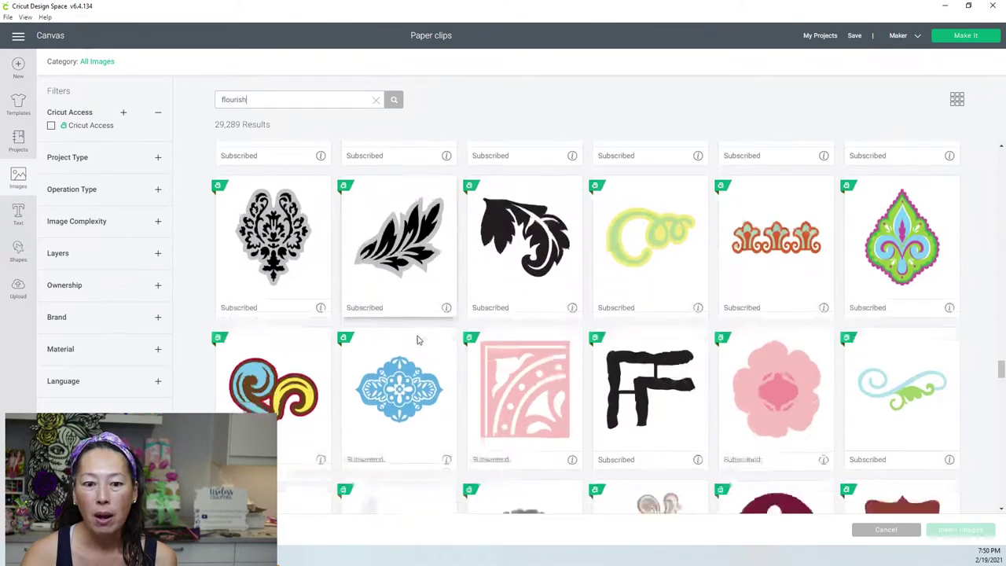
{"action": "scroll", "coordinate": [417, 340], "scroll_direction": "down", "scroll_amount": 4}
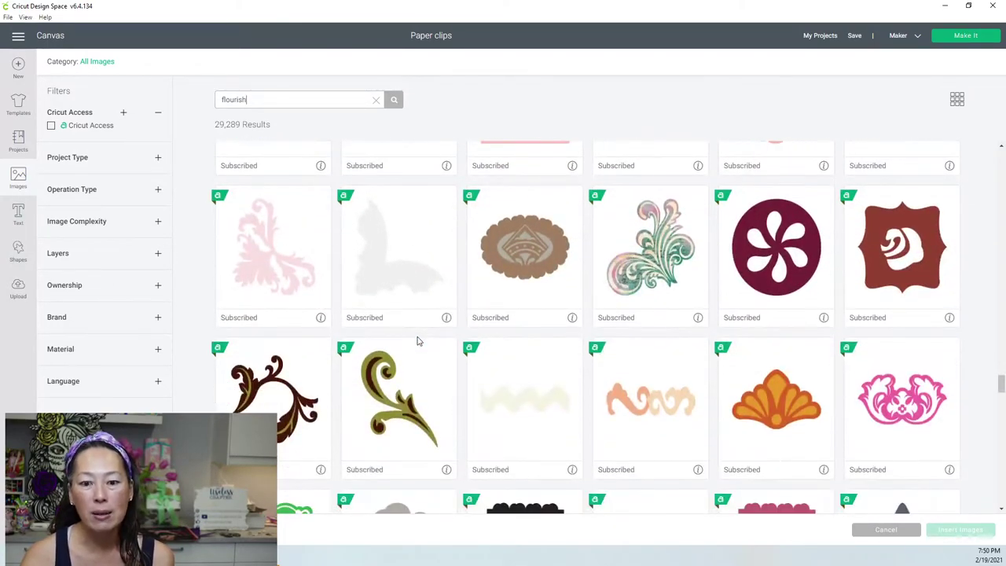
{"action": "scroll", "coordinate": [418, 340], "scroll_direction": "down", "scroll_amount": 3}
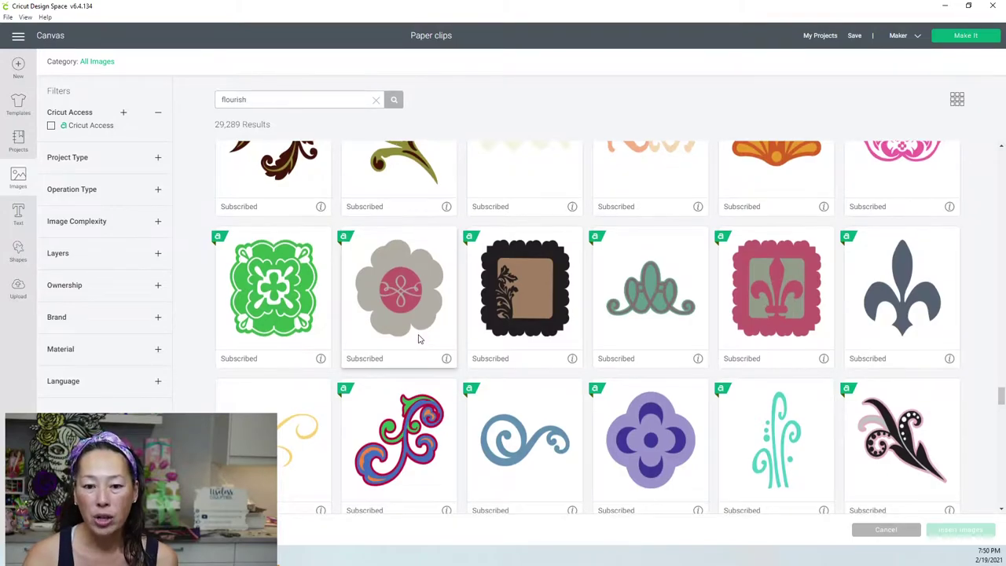
{"action": "scroll", "coordinate": [417, 339], "scroll_direction": "down", "scroll_amount": 3}
{"action": "scroll", "coordinate": [421, 338], "scroll_direction": "down", "scroll_amount": 4}
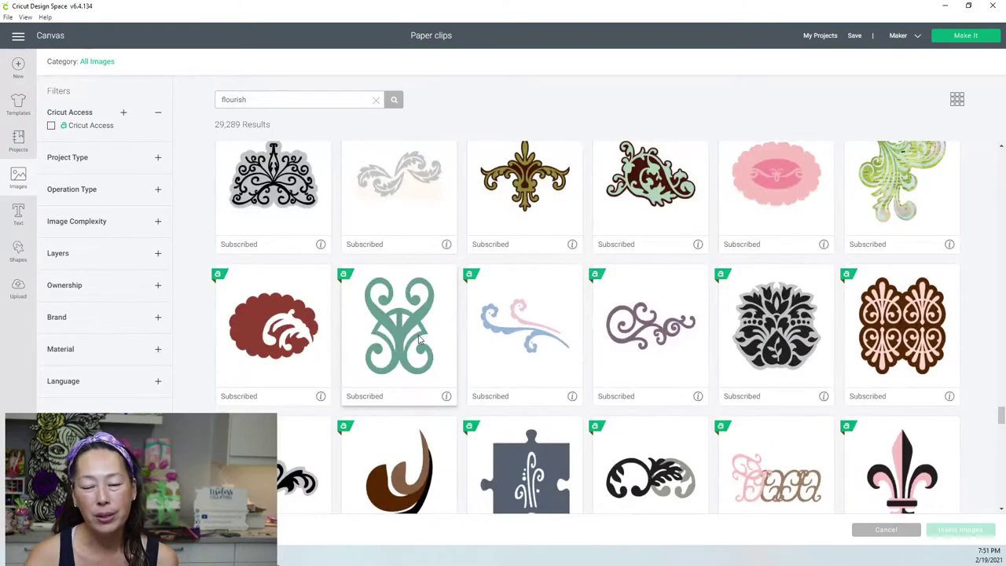
{"action": "scroll", "coordinate": [431, 401], "scroll_direction": "down", "scroll_amount": 3}
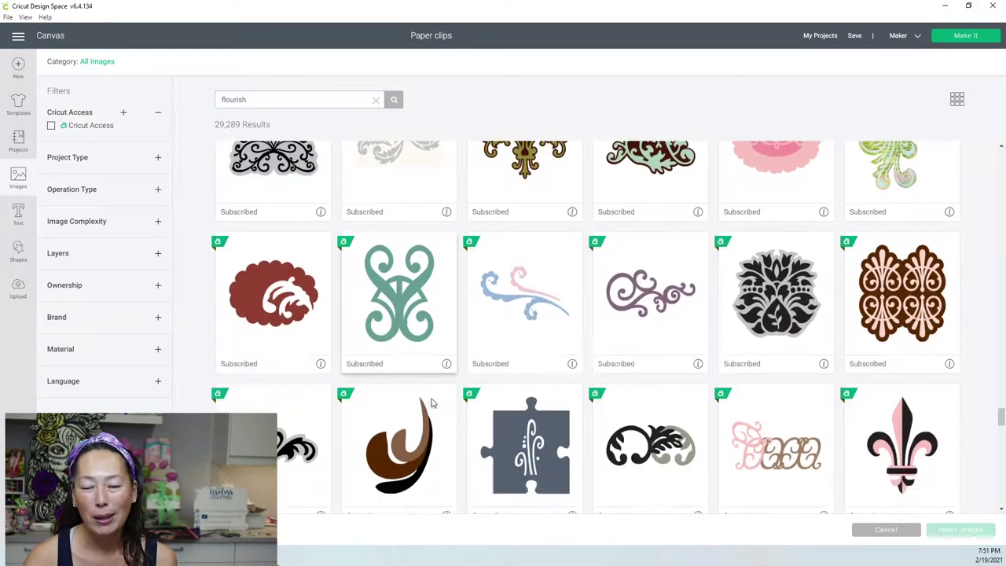
{"action": "scroll", "coordinate": [430, 400], "scroll_direction": "down", "scroll_amount": 4}
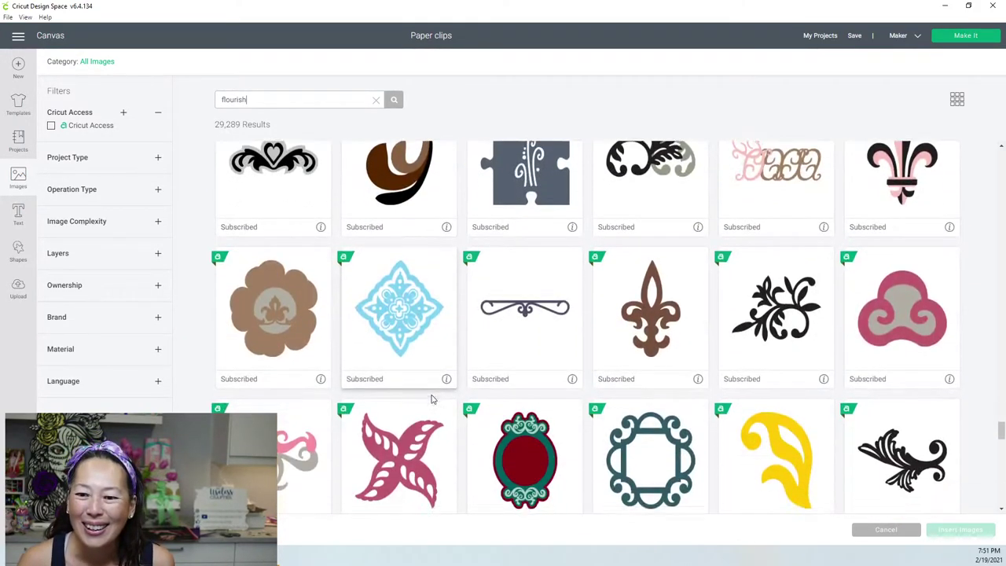
{"action": "scroll", "coordinate": [432, 396], "scroll_direction": "down", "scroll_amount": 2}
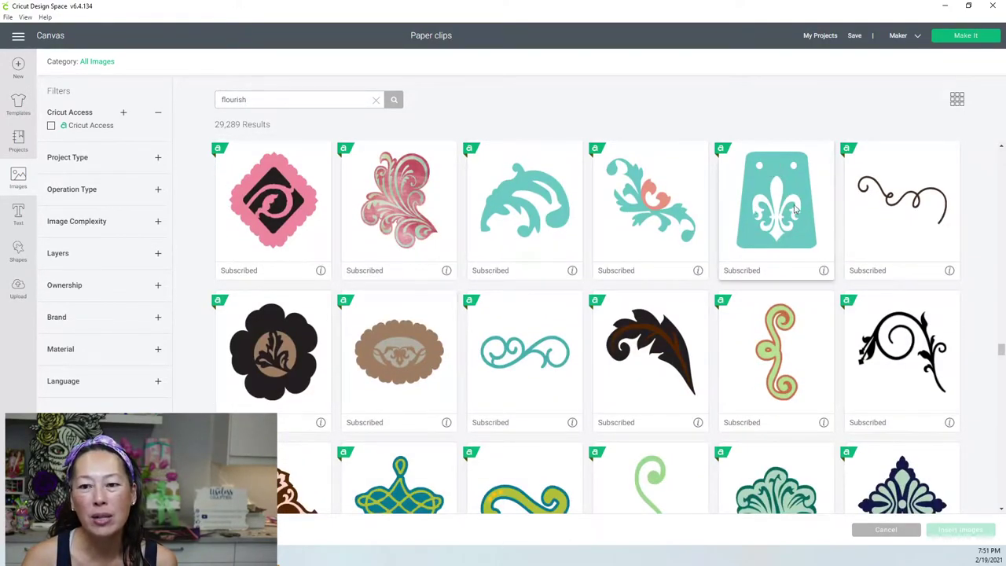
Pick the teal fleur-de-lis tag, yellow medallion and dark teal quatrefoil images.
{"action": "left_click", "coordinate": [794, 199]}
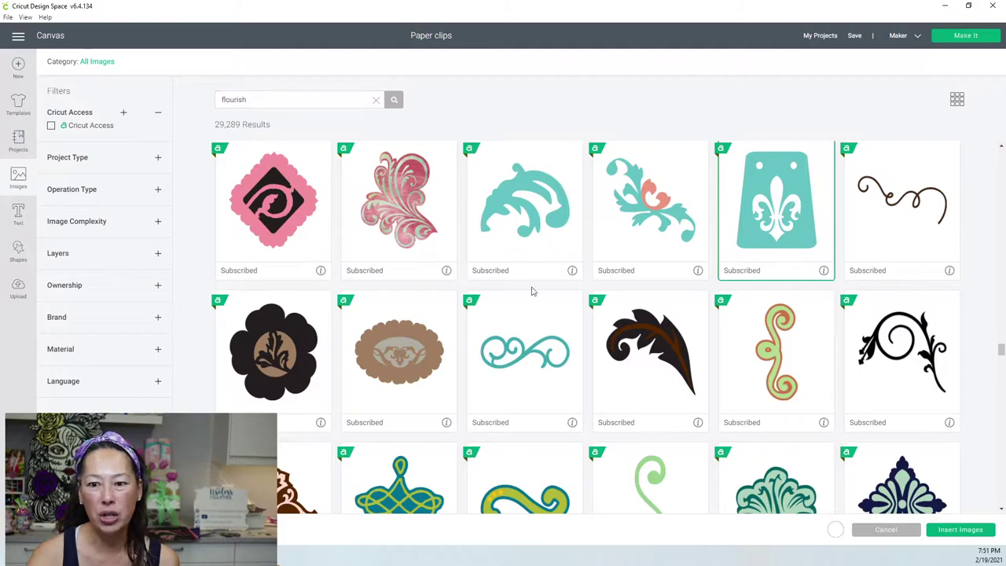
{"action": "scroll", "coordinate": [429, 336], "scroll_direction": "down", "scroll_amount": 2}
{"action": "scroll", "coordinate": [426, 336], "scroll_direction": "down", "scroll_amount": 2}
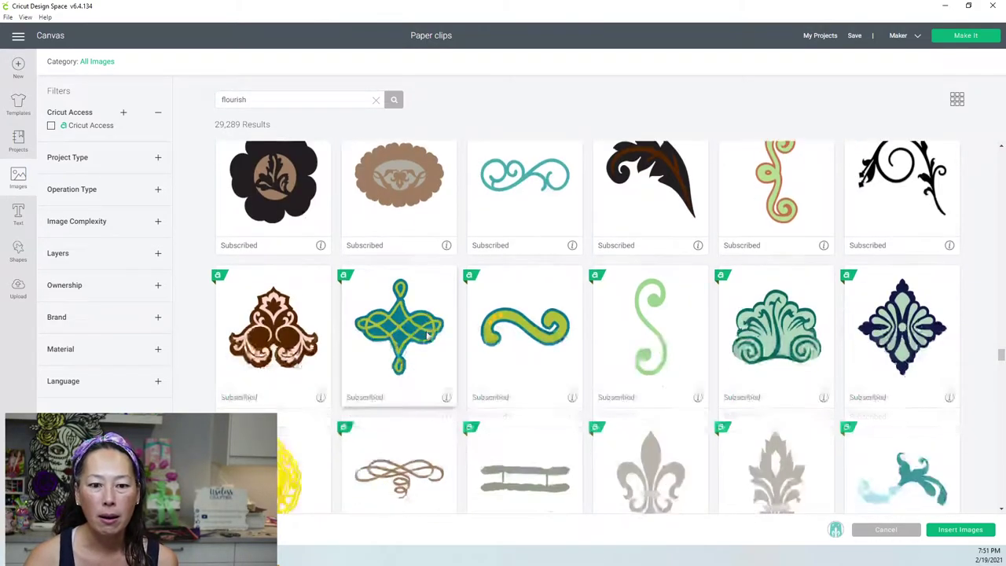
{"action": "scroll", "coordinate": [426, 336], "scroll_direction": "down", "scroll_amount": 2}
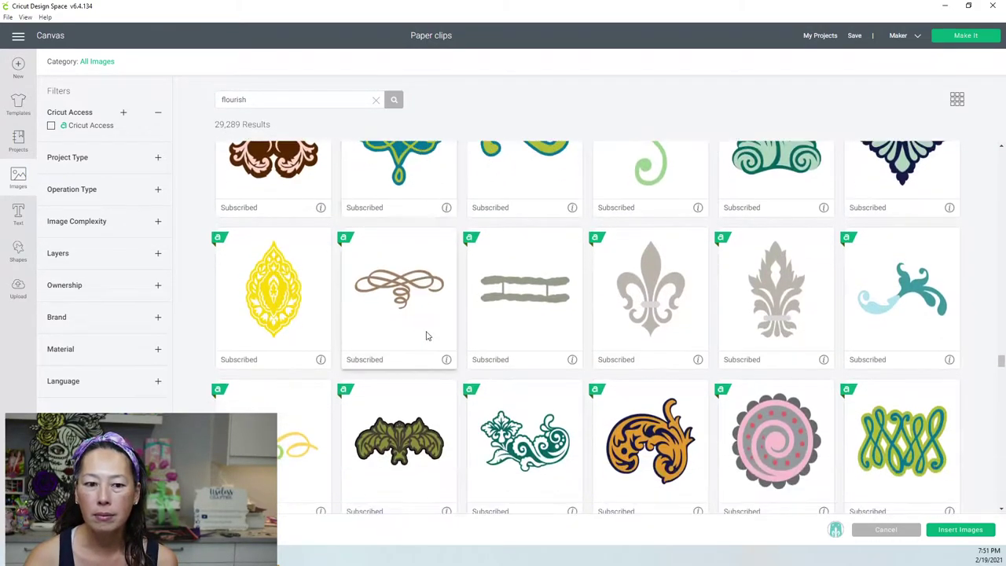
{"action": "left_click", "coordinate": [273, 297]}
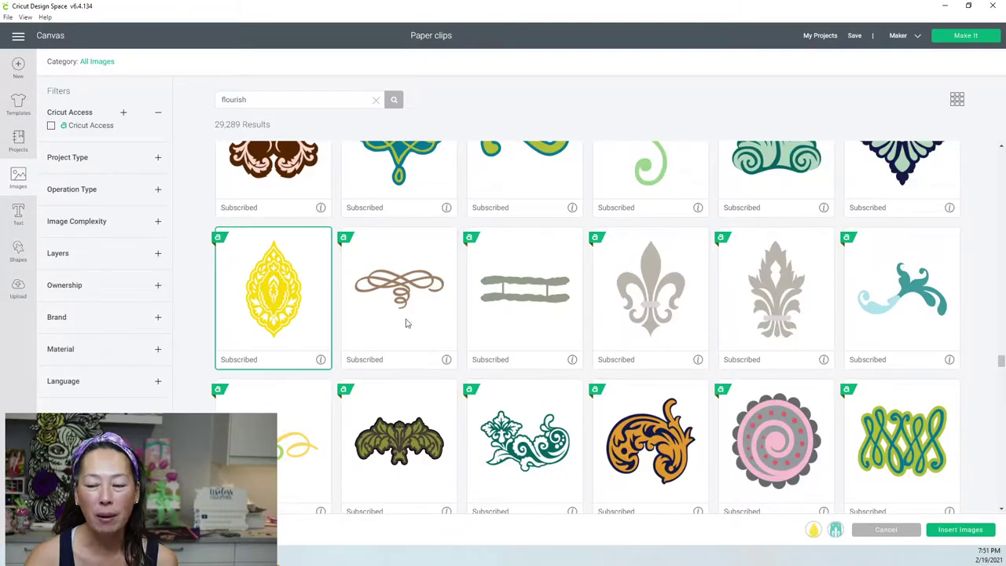
{"action": "scroll", "coordinate": [572, 354], "scroll_direction": "down", "scroll_amount": 7}
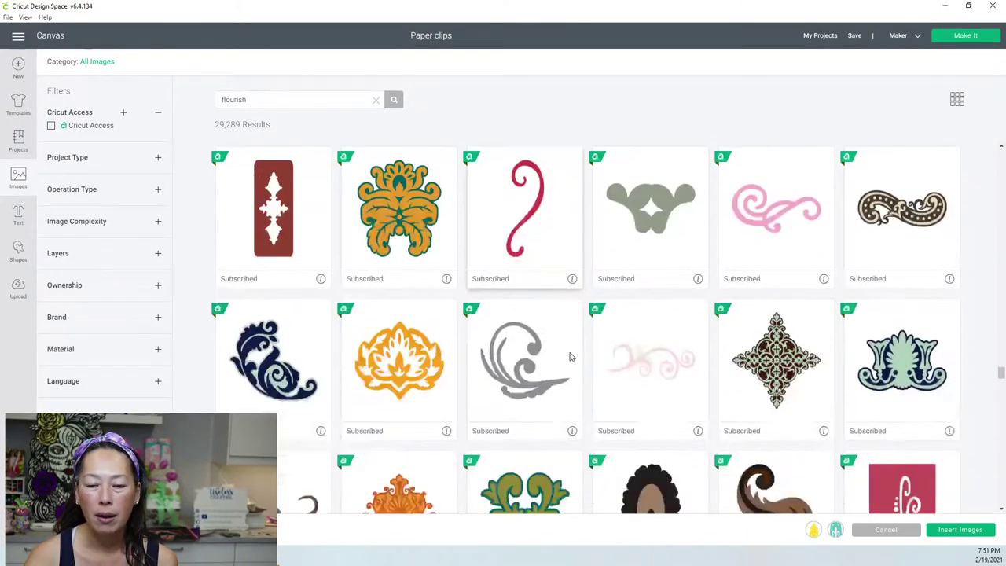
{"action": "scroll", "coordinate": [572, 356], "scroll_direction": "down", "scroll_amount": 5}
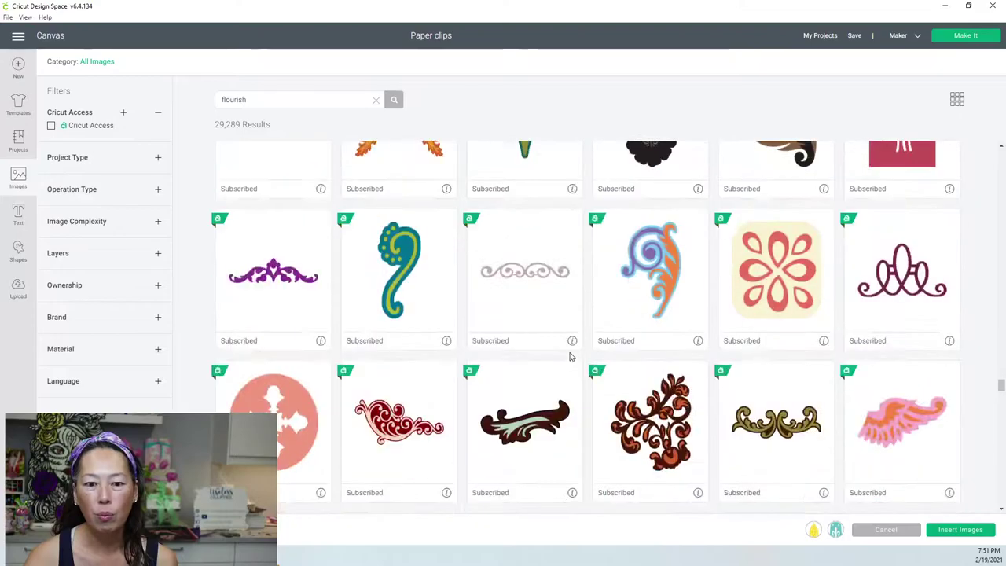
{"action": "scroll", "coordinate": [571, 357], "scroll_direction": "down", "scroll_amount": 6}
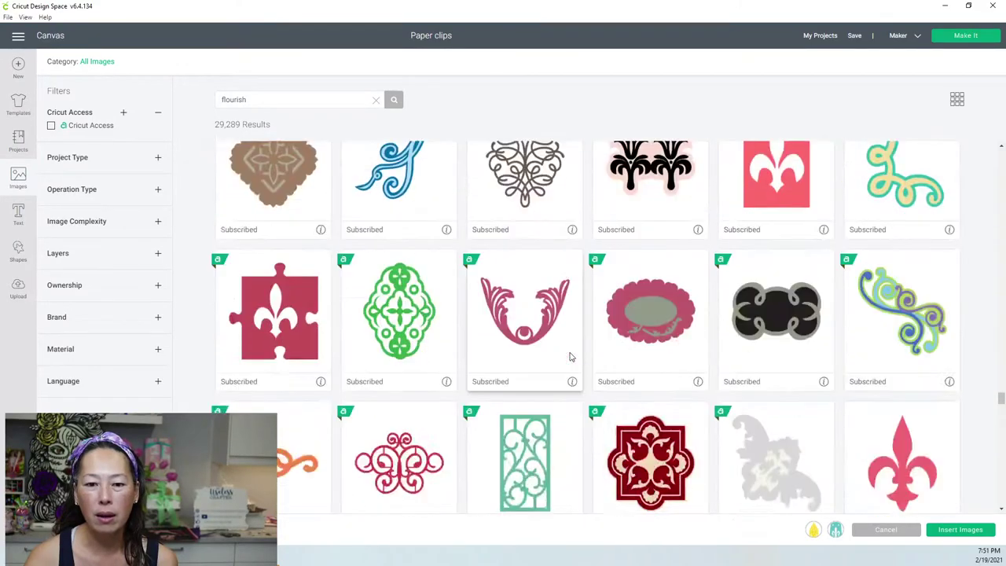
{"action": "scroll", "coordinate": [572, 357], "scroll_direction": "down", "scroll_amount": 5}
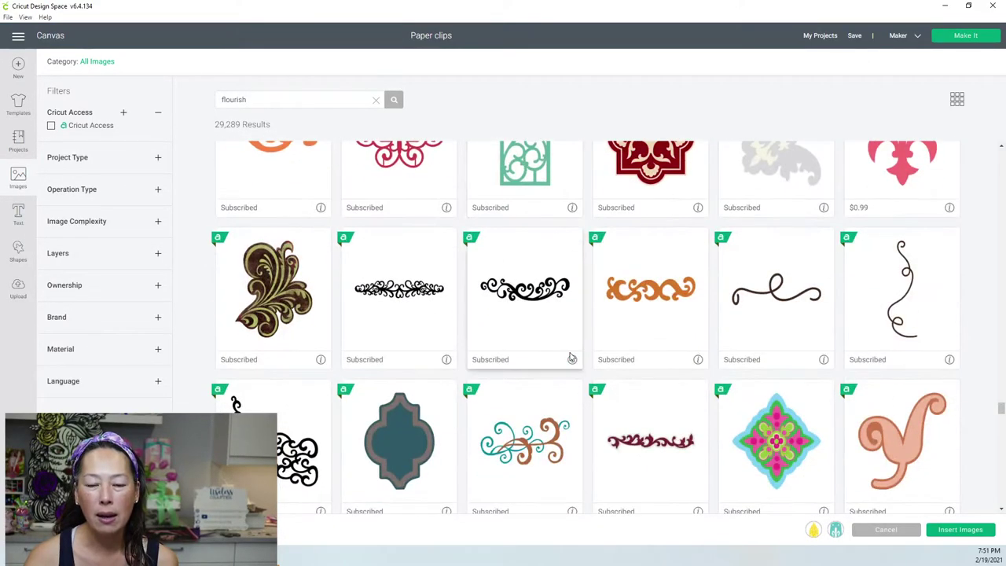
{"action": "scroll", "coordinate": [571, 357], "scroll_direction": "down", "scroll_amount": 2}
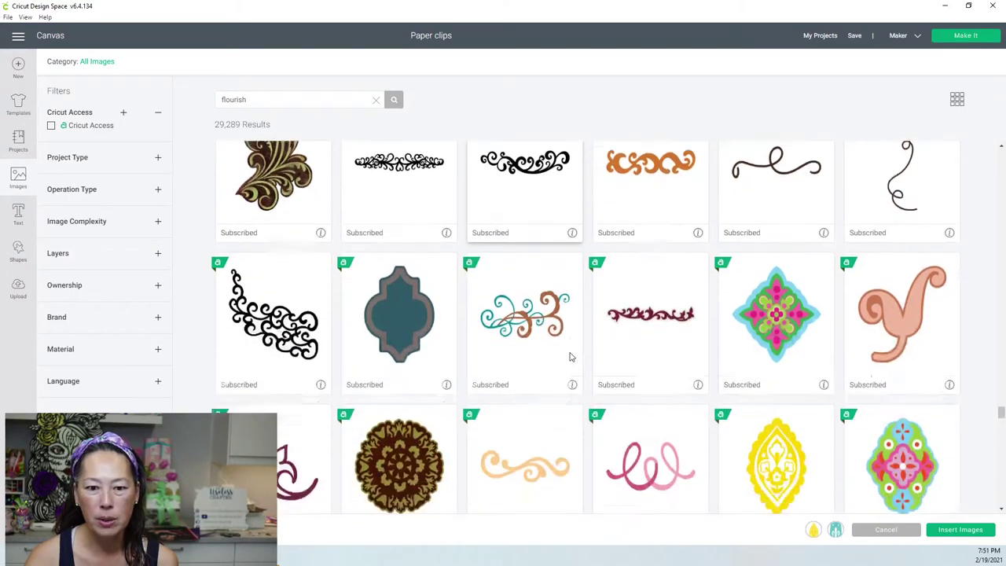
{"action": "left_click", "coordinate": [408, 285]}
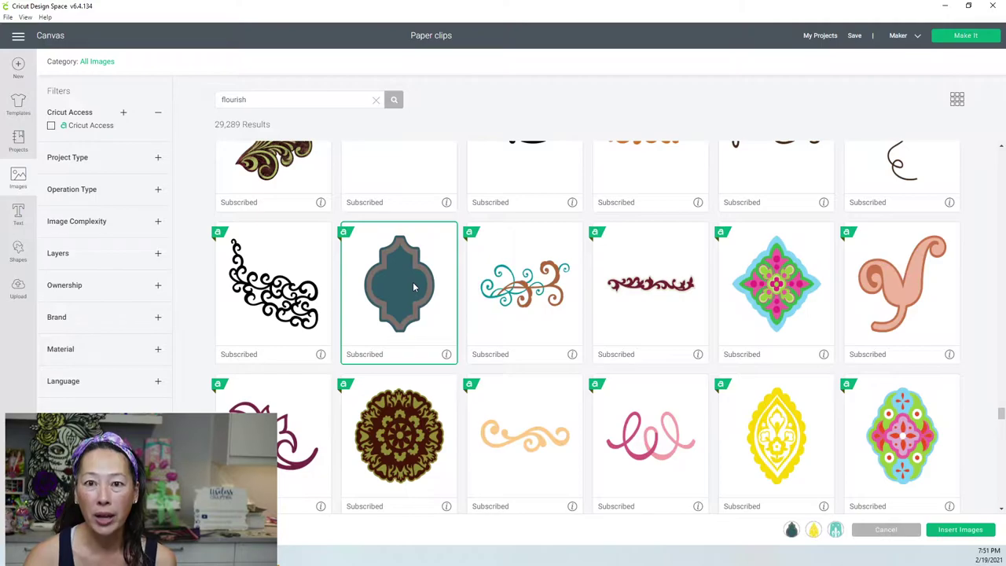
{"action": "scroll", "coordinate": [413, 281], "scroll_direction": "down", "scroll_amount": 3}
{"action": "scroll", "coordinate": [413, 285], "scroll_direction": "down", "scroll_amount": 6}
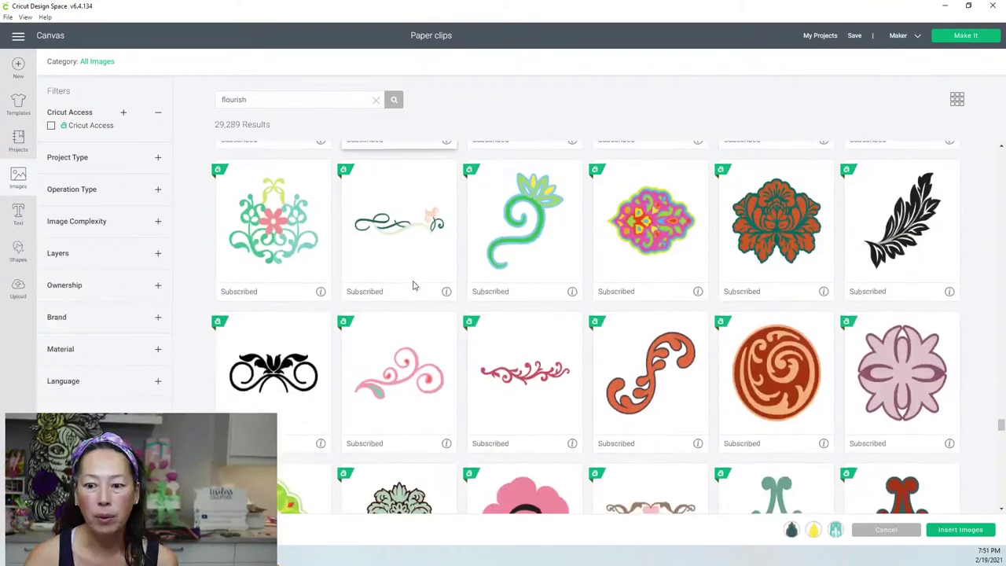
{"action": "scroll", "coordinate": [414, 286], "scroll_direction": "down", "scroll_amount": 7}
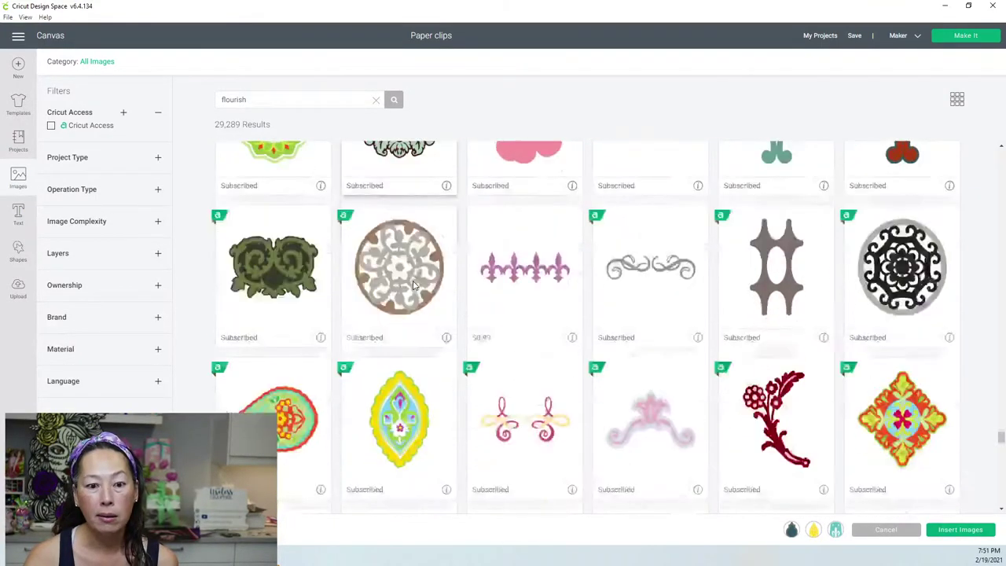
{"action": "scroll", "coordinate": [414, 285], "scroll_direction": "down", "scroll_amount": 3}
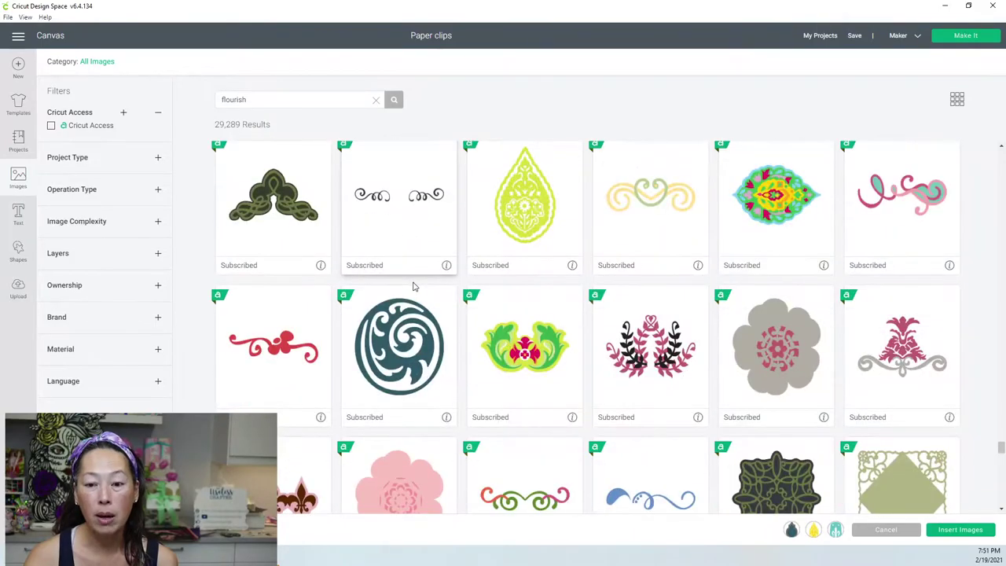
{"action": "scroll", "coordinate": [653, 353], "scroll_direction": "down", "scroll_amount": 8}
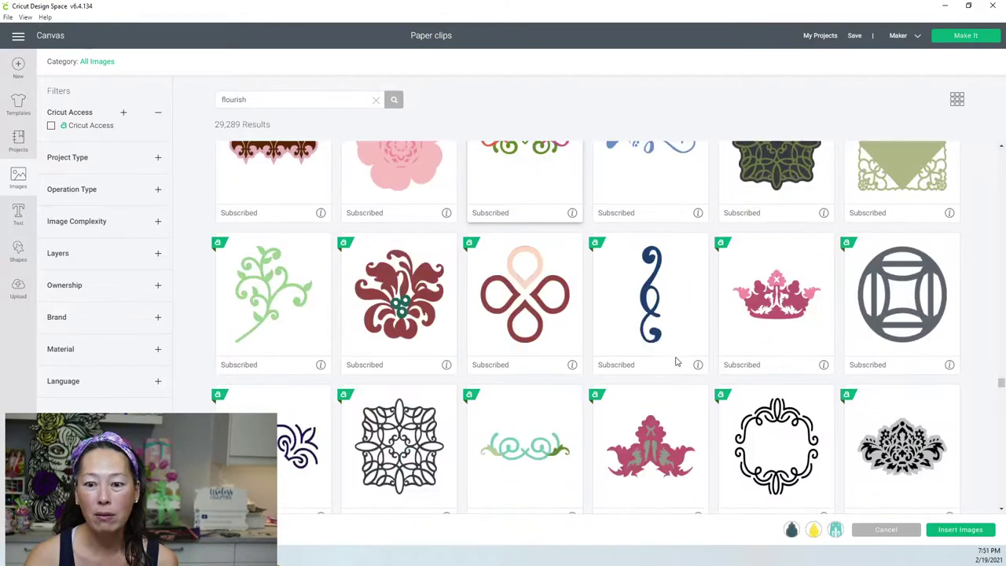
{"action": "scroll", "coordinate": [676, 362], "scroll_direction": "down", "scroll_amount": 13}
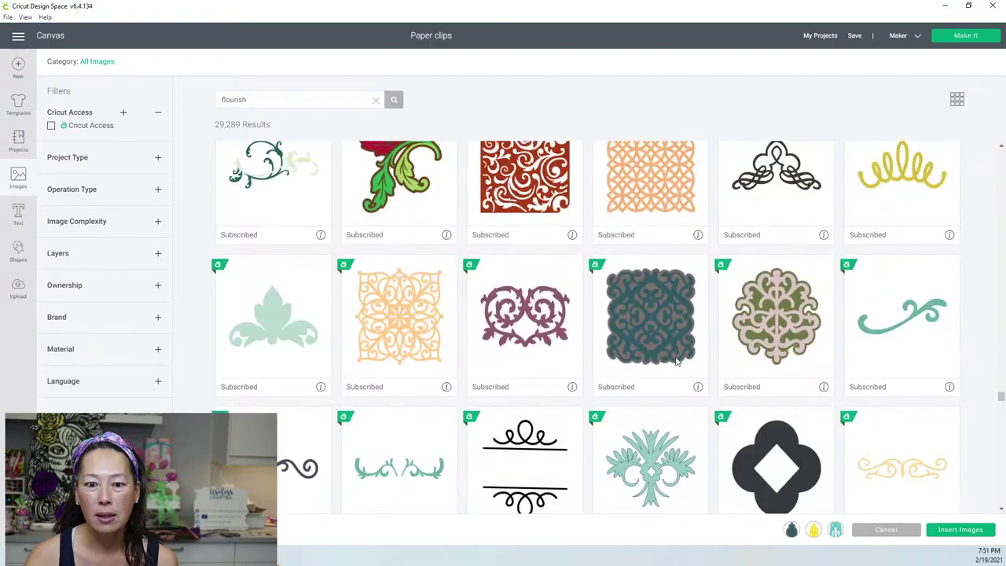
{"action": "scroll", "coordinate": [676, 362], "scroll_direction": "down", "scroll_amount": 5}
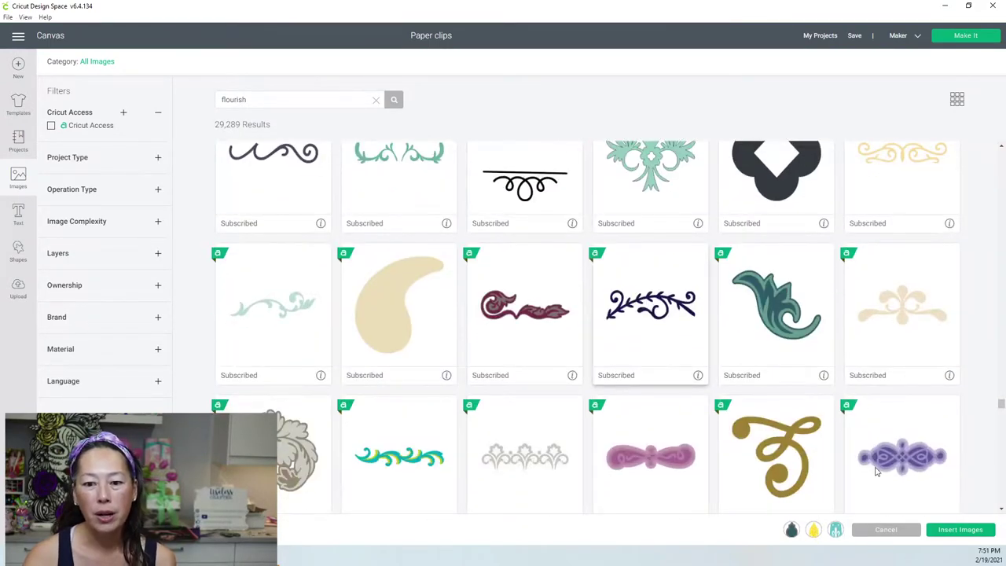
Insert the three chosen flourish images and select the pink sliced tag.
{"action": "left_click", "coordinate": [960, 530]}
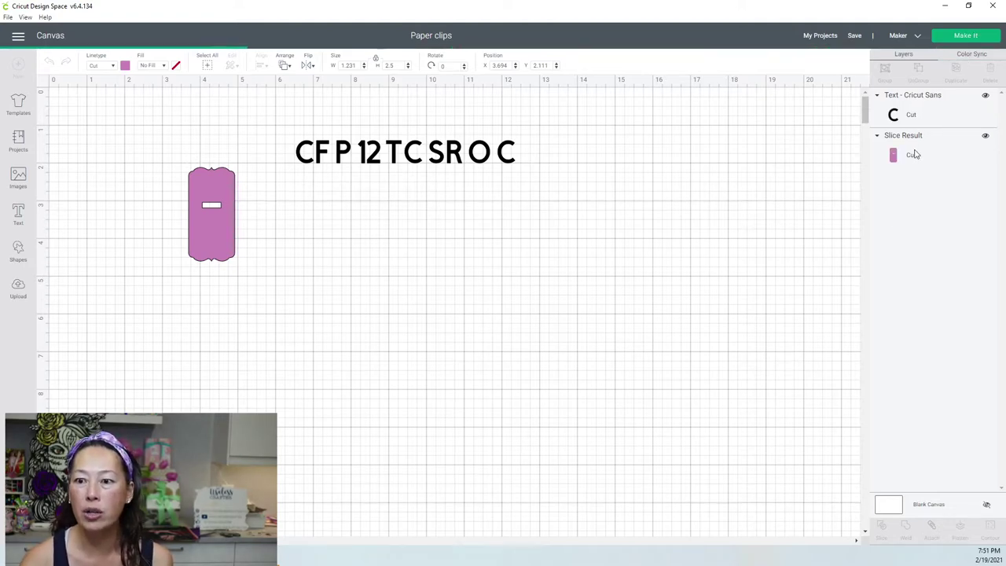
{"action": "left_click", "coordinate": [914, 155]}
{"action": "right_click", "coordinate": [914, 155]}
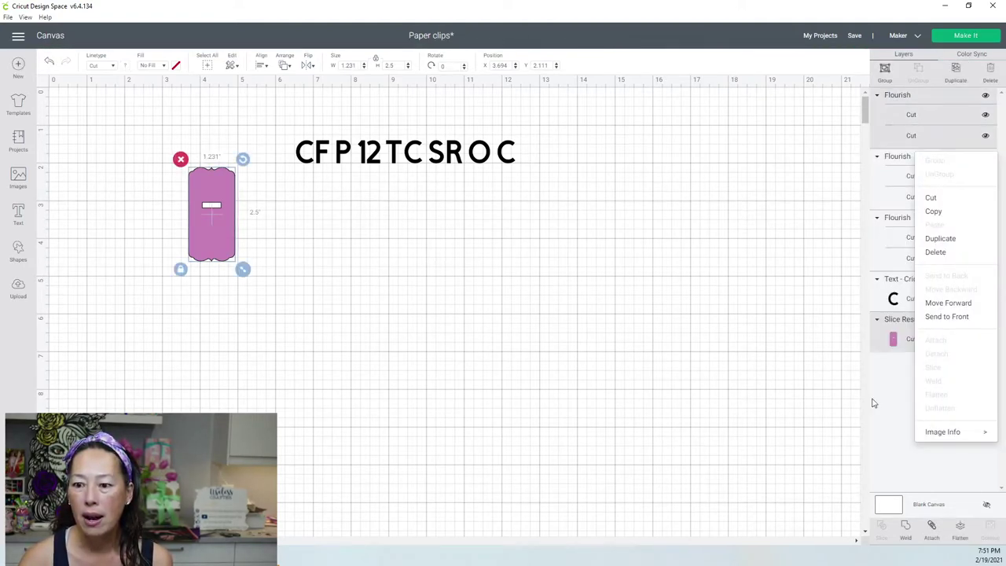
Check the pink tag's Image Info, looking up its square image ID in the library.
{"action": "mouse_move", "coordinate": [949, 438]}
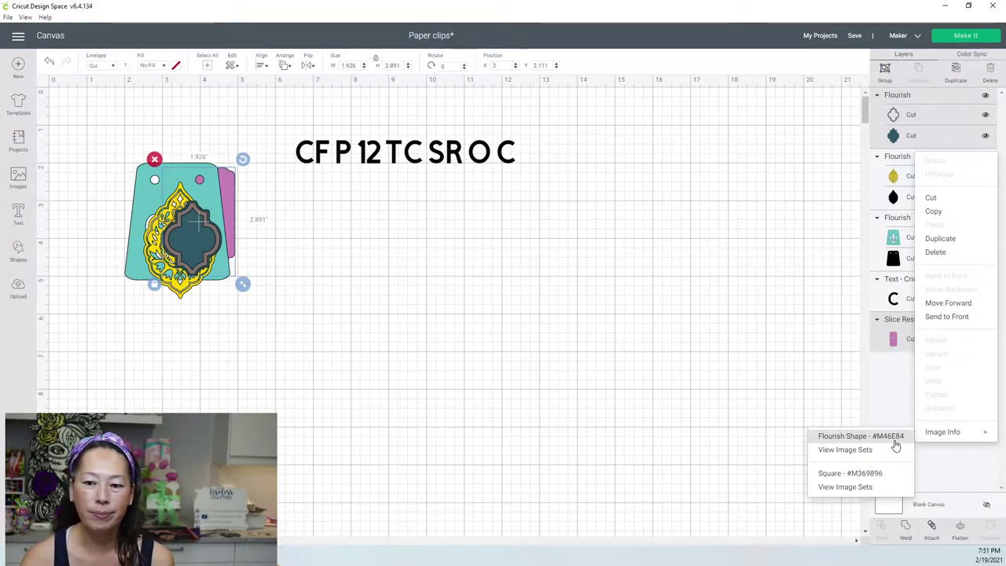
{"action": "left_click", "coordinate": [855, 474]}
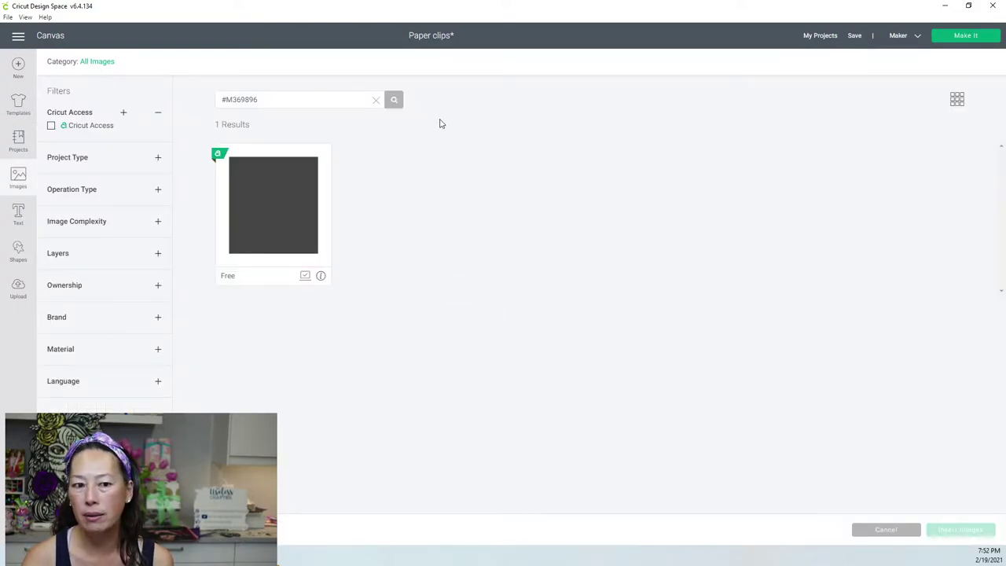
{"action": "key", "text": "Escape"}
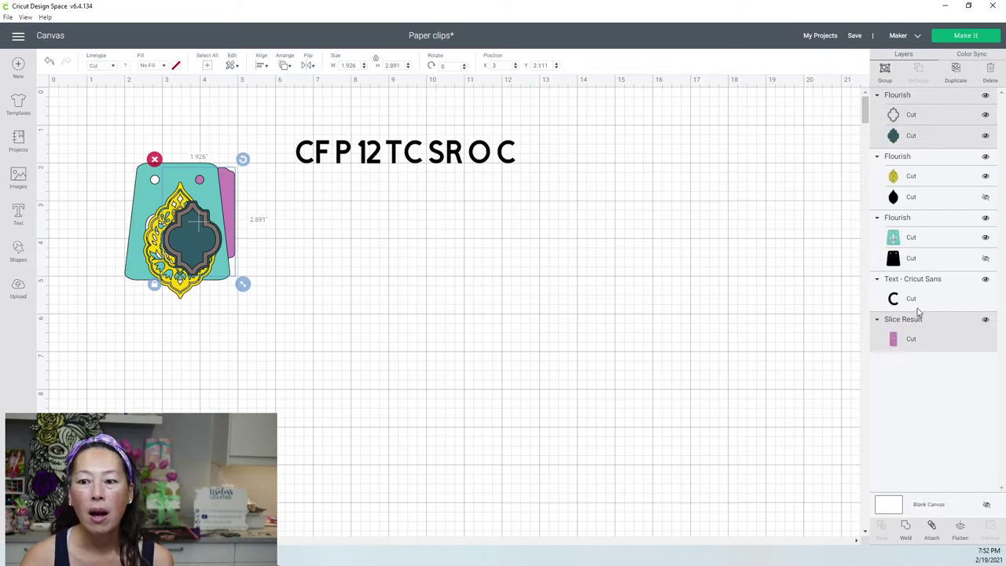
{"action": "right_click", "coordinate": [915, 338]}
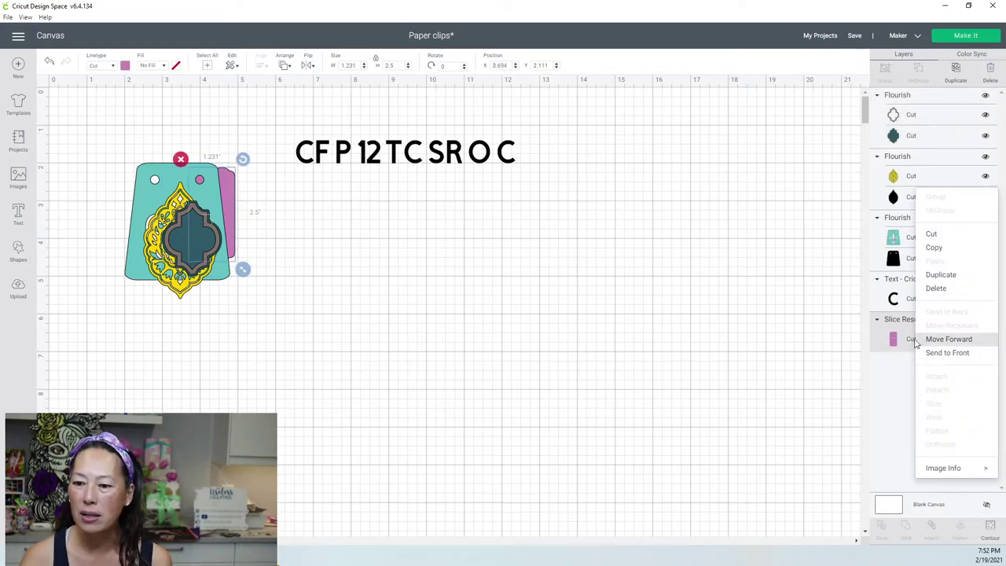
{"action": "mouse_move", "coordinate": [968, 470]}
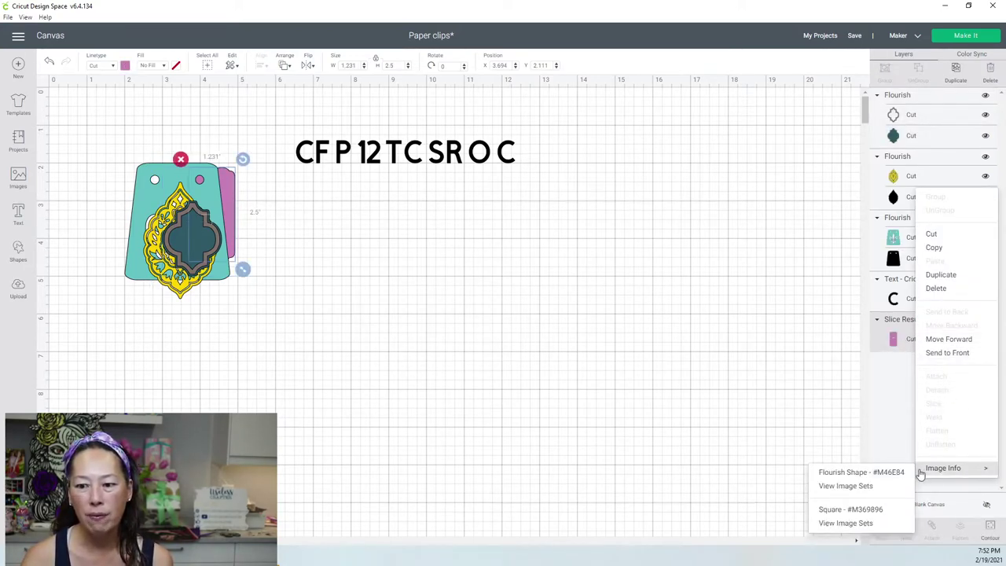
Insert the pink tag's original Flourish Shape - #M46E84 image.
{"action": "left_click", "coordinate": [871, 474]}
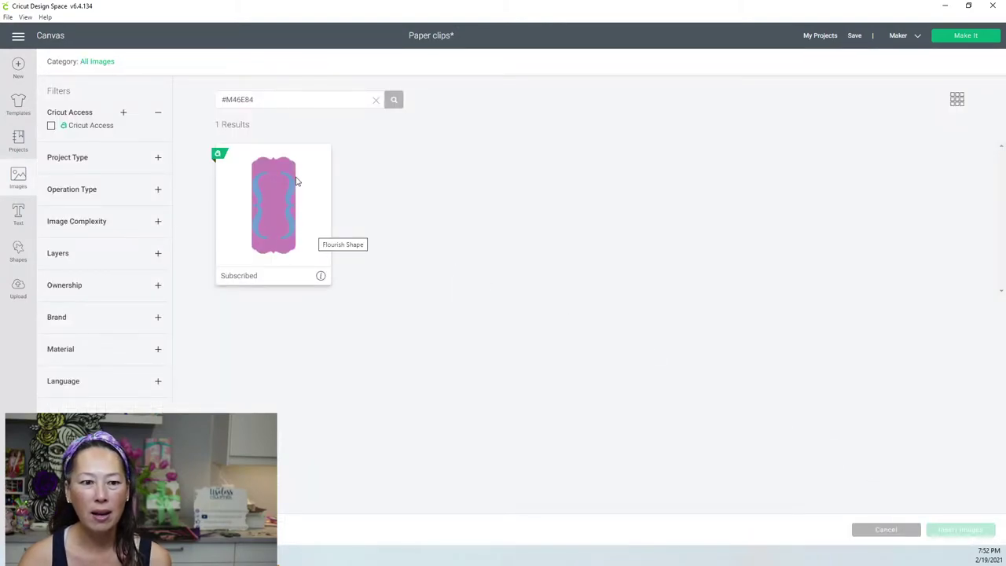
{"action": "left_click", "coordinate": [281, 204]}
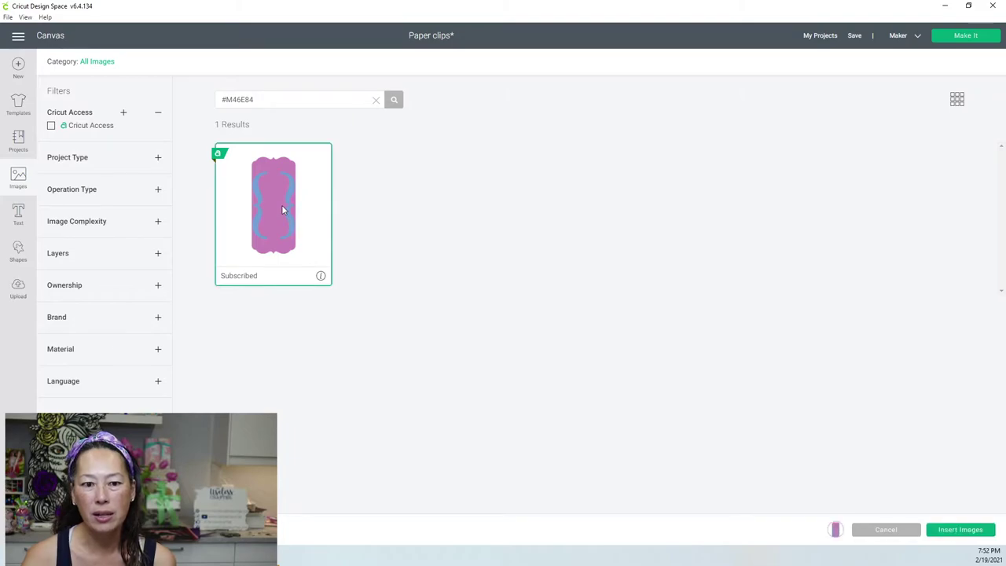
{"action": "left_click", "coordinate": [947, 531]}
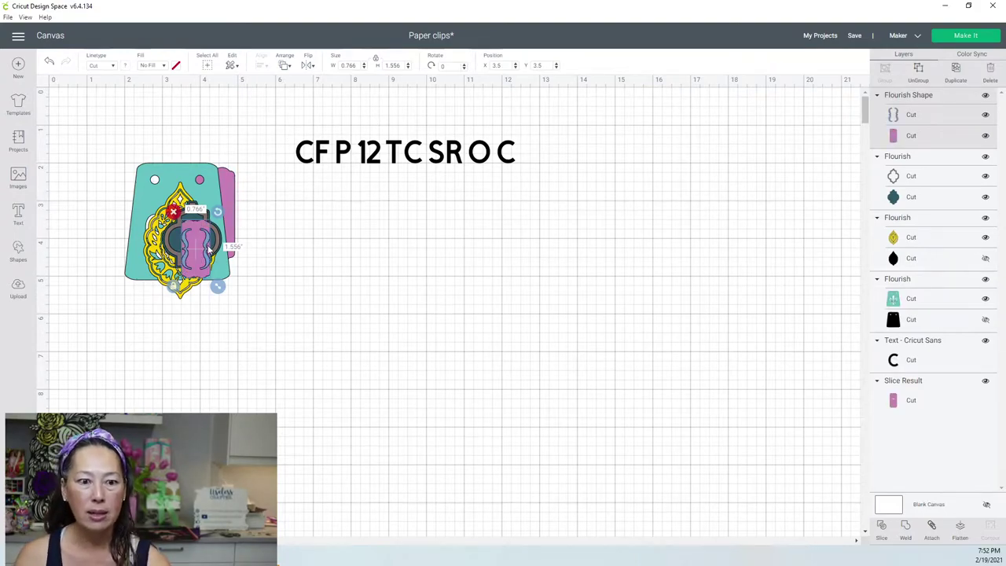
Spread the flourish shape, quatrefoil, yellow medallion and teal fleur-de-lis tag apart on the canvas.
{"action": "left_click_drag", "start_coordinate": [189, 248], "coordinate": [375, 259]}
{"action": "left_click_drag", "start_coordinate": [192, 224], "coordinate": [342, 252]}
{"action": "left_click_drag", "start_coordinate": [200, 236], "coordinate": [397, 275]}
{"action": "left_click_drag", "start_coordinate": [212, 252], "coordinate": [552, 291]}
{"action": "left_click", "coordinate": [204, 199]}
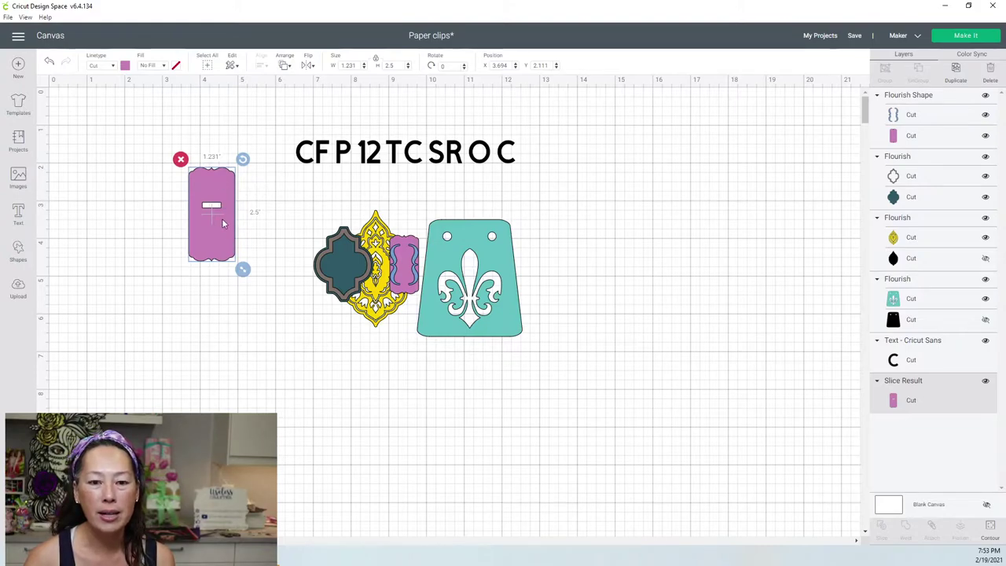
Move the fleur-de-lis tag and flourish pieces aside, placing the small purple tab beside the slit tab.
{"action": "left_click_drag", "start_coordinate": [503, 258], "coordinate": [636, 249]}
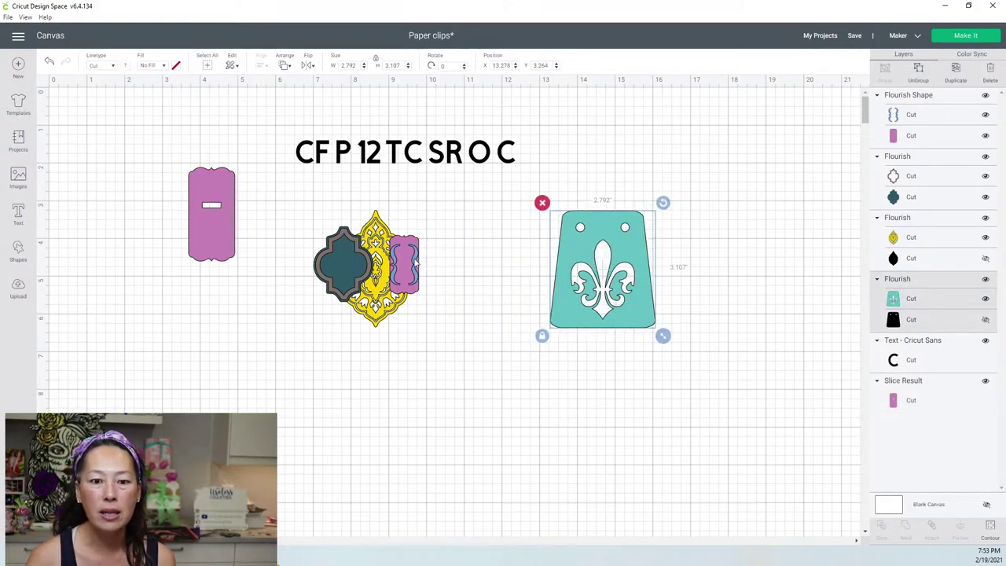
{"action": "left_click_drag", "start_coordinate": [414, 266], "coordinate": [267, 204]}
{"action": "left_click_drag", "start_coordinate": [445, 353], "coordinate": [346, 262]}
{"action": "left_click_drag", "start_coordinate": [438, 269], "coordinate": [761, 263]}
{"action": "left_click", "coordinate": [284, 204]}
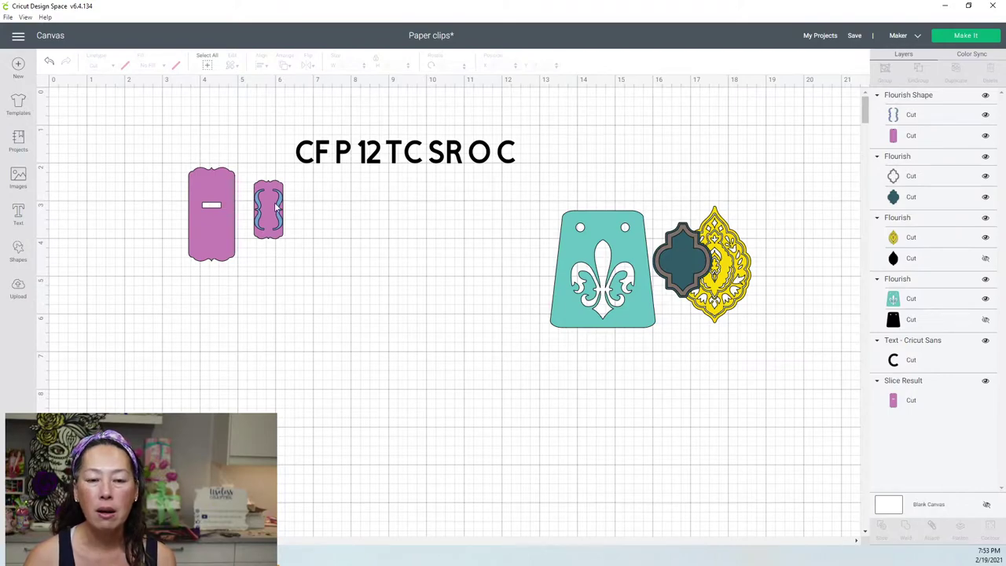
Delete the blue flourish lines from the small tab and resize it to 2.5 in tall.
{"action": "left_click", "coordinate": [277, 206]}
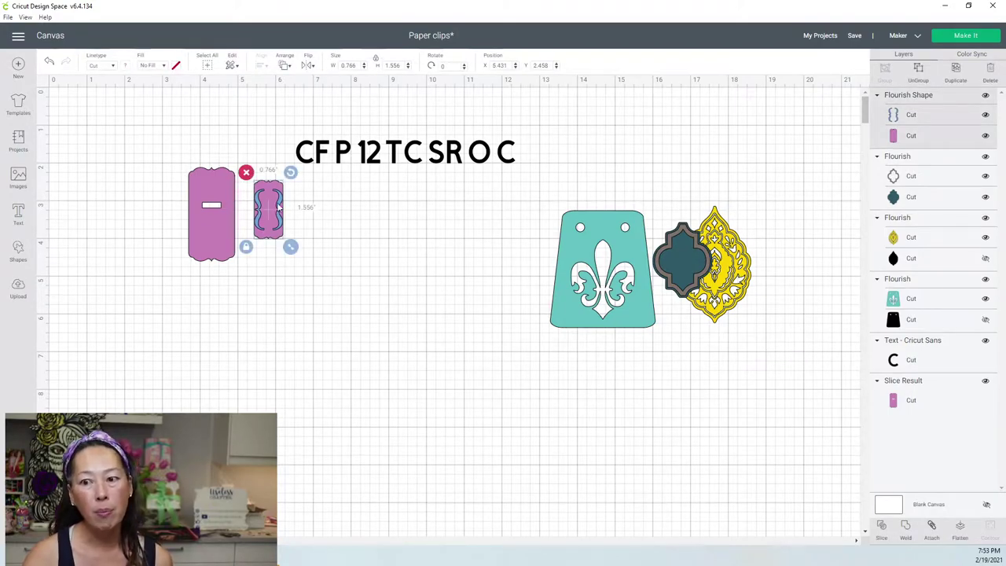
{"action": "left_click", "coordinate": [912, 118]}
{"action": "key", "text": "Delete"}
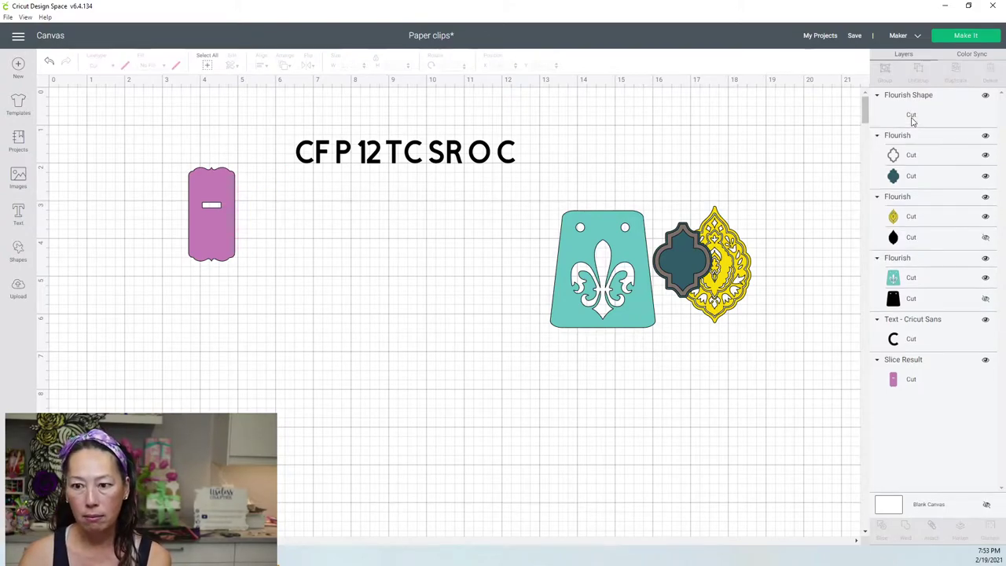
{"action": "left_click", "coordinate": [262, 194]}
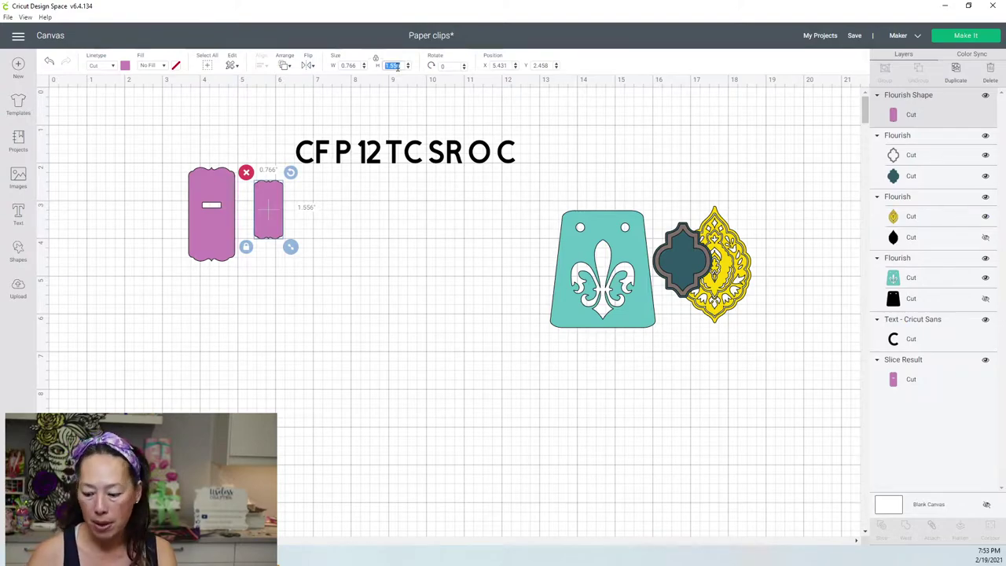
{"action": "key", "text": "Tab"}
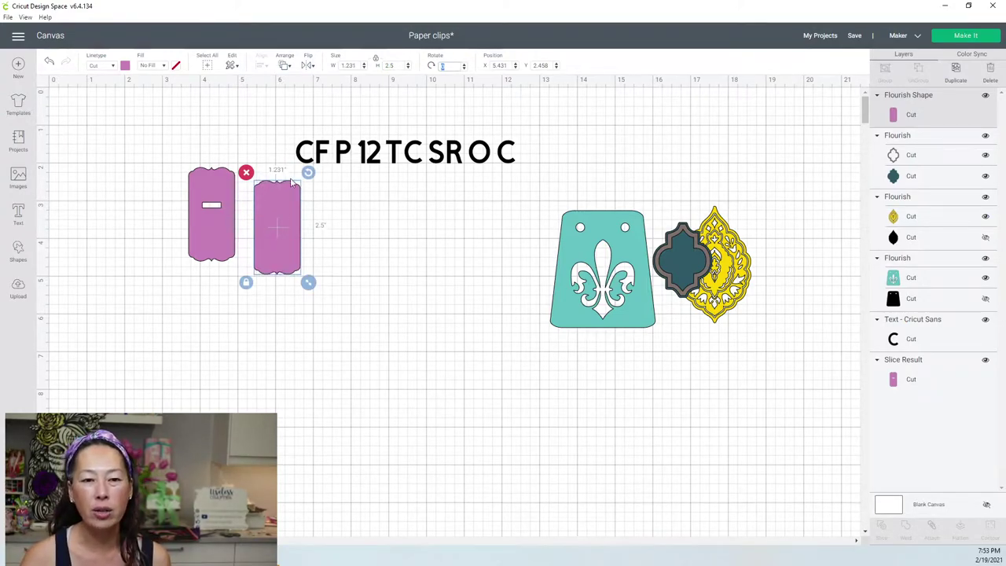
{"action": "left_click_drag", "start_coordinate": [283, 250], "coordinate": [275, 238]}
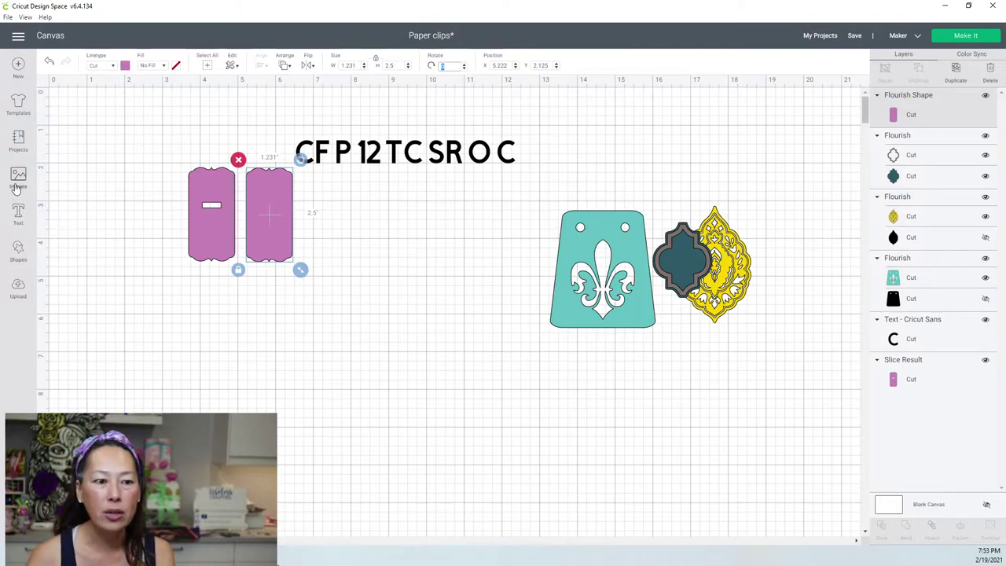
Add a square and, with proportions unlocked, resize it to a 0.639 × 0.09 in bar.
{"action": "left_click", "coordinate": [18, 250]}
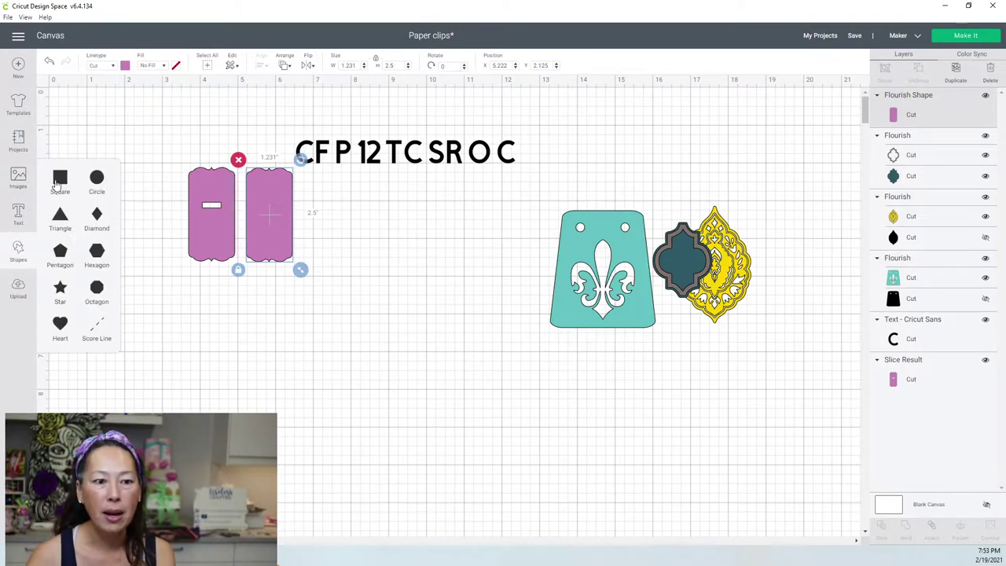
{"action": "left_click", "coordinate": [60, 181]}
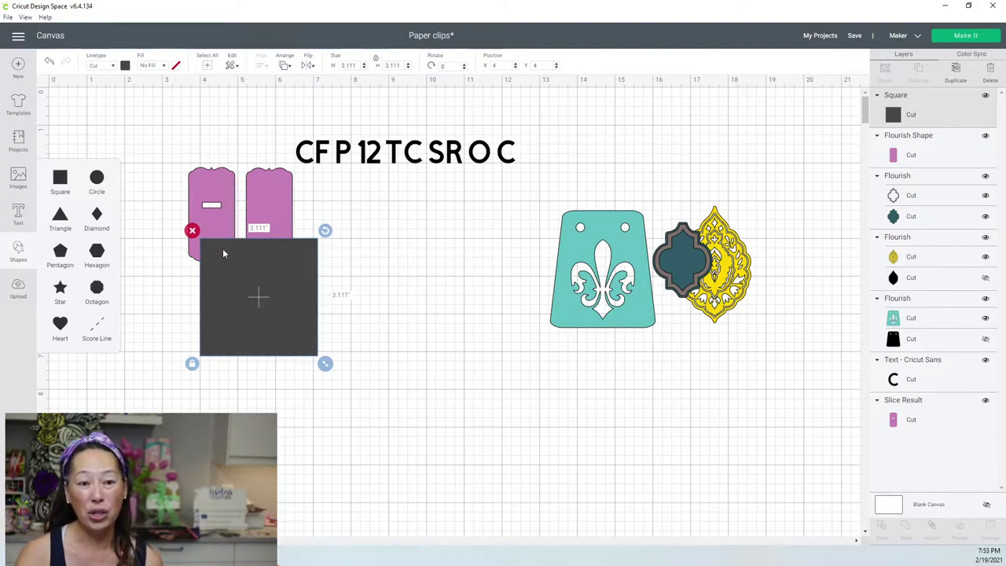
{"action": "left_click_drag", "start_coordinate": [227, 250], "coordinate": [355, 258]}
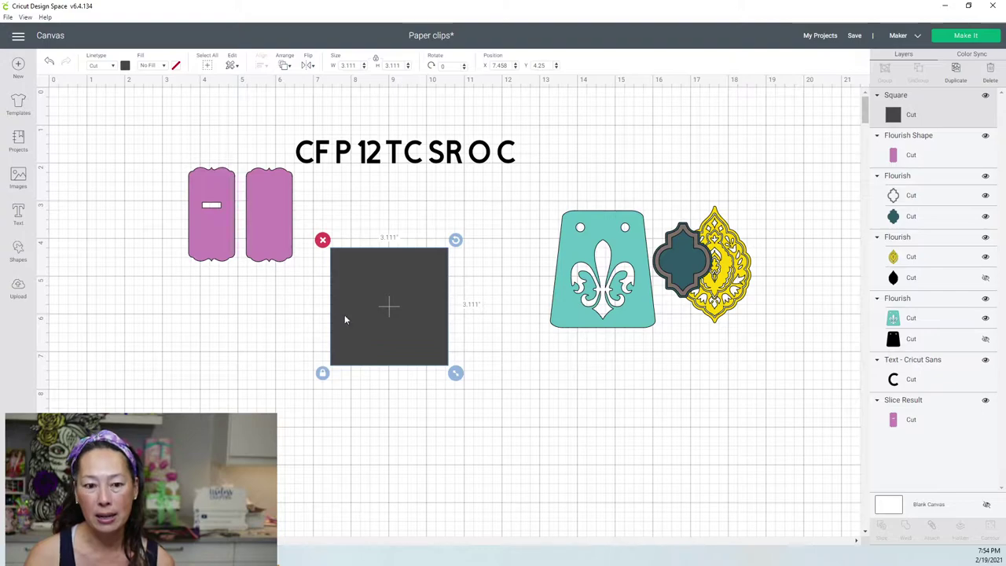
{"action": "left_click", "coordinate": [323, 374]}
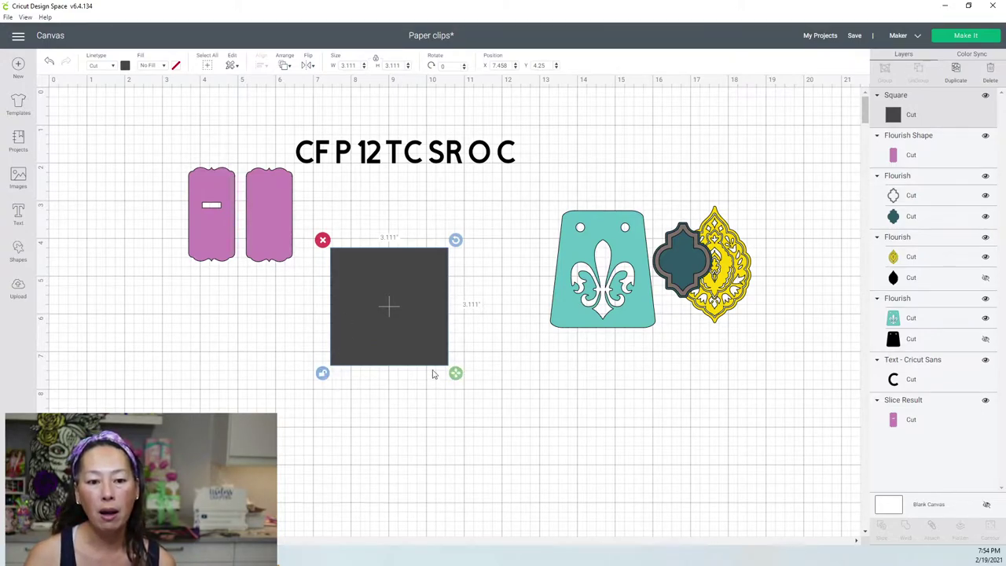
{"action": "left_click_drag", "start_coordinate": [456, 374], "coordinate": [227, 207]}
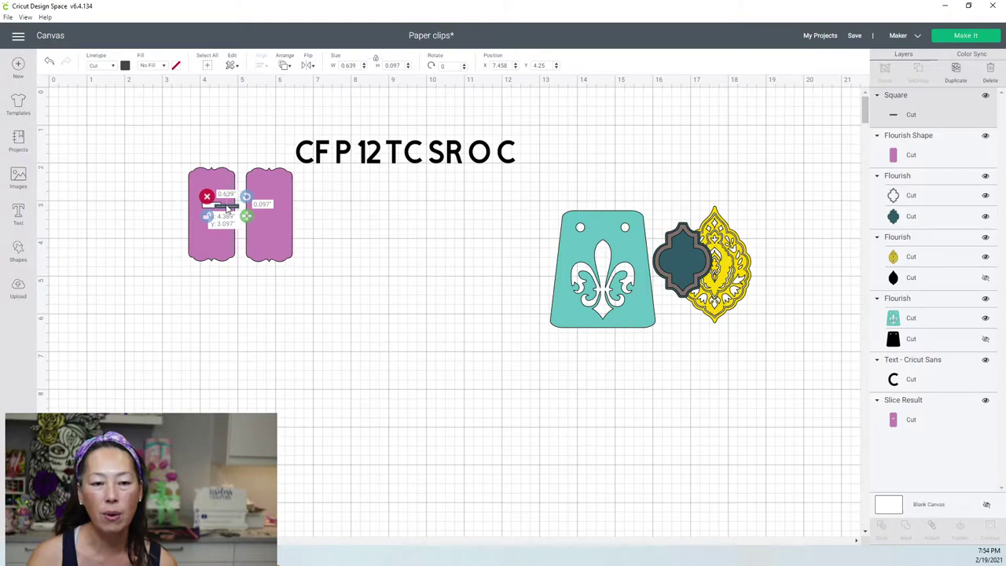
{"action": "left_click_drag", "start_coordinate": [238, 210], "coordinate": [377, 245]}
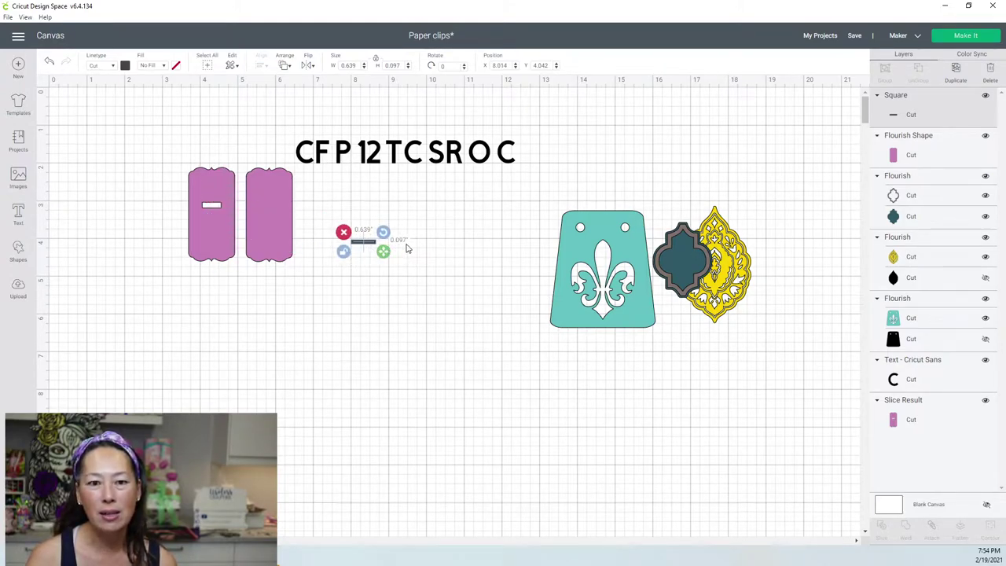
{"action": "left_click_drag", "start_coordinate": [399, 66], "coordinate": [369, 64]}
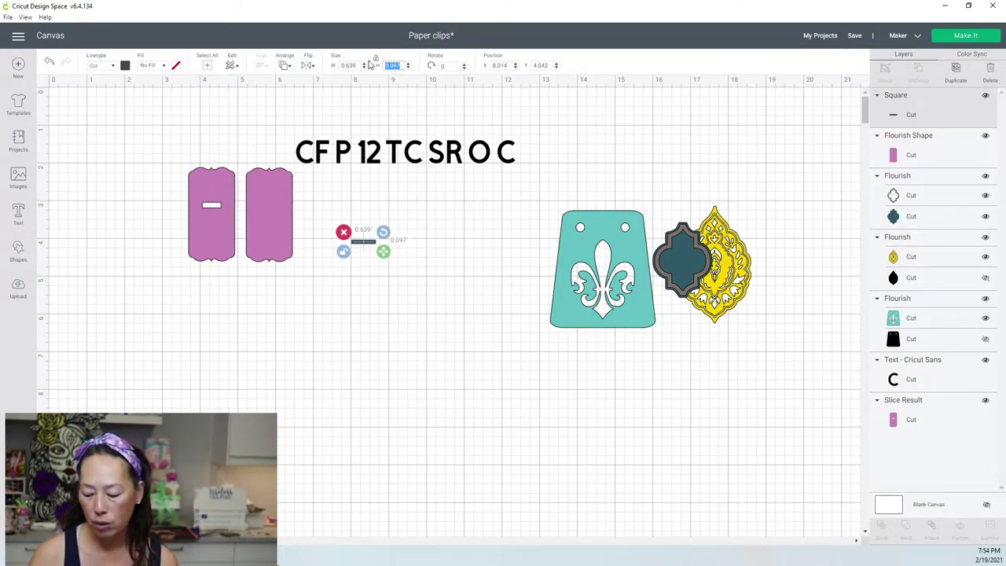
{"action": "type", "text": "0"}
{"action": "key", "text": "Tab"}
{"action": "key", "text": "Tab"}
{"action": "key", "text": "Tab"}
{"action": "key", "text": "Tab"}
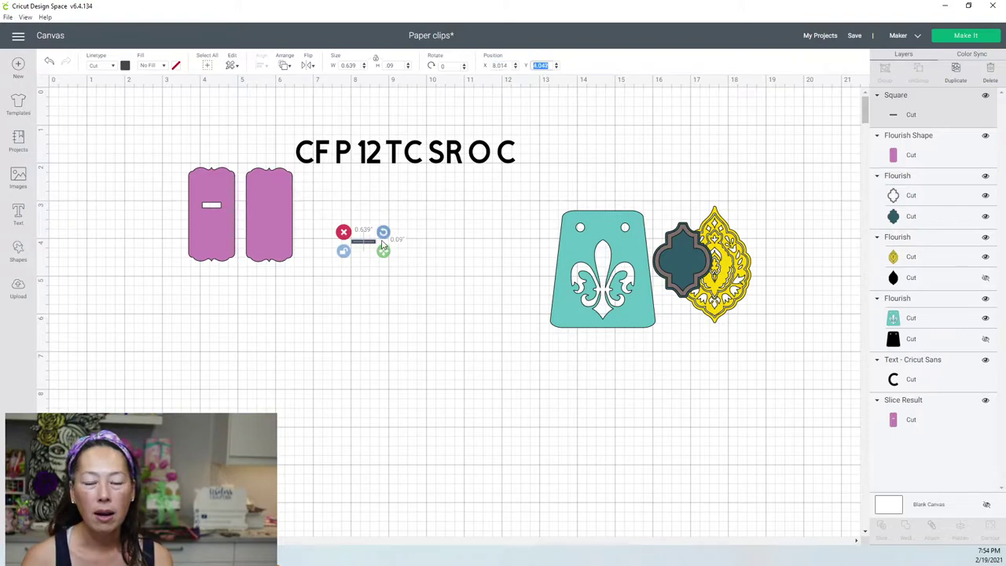
{"action": "left_click", "coordinate": [363, 245]}
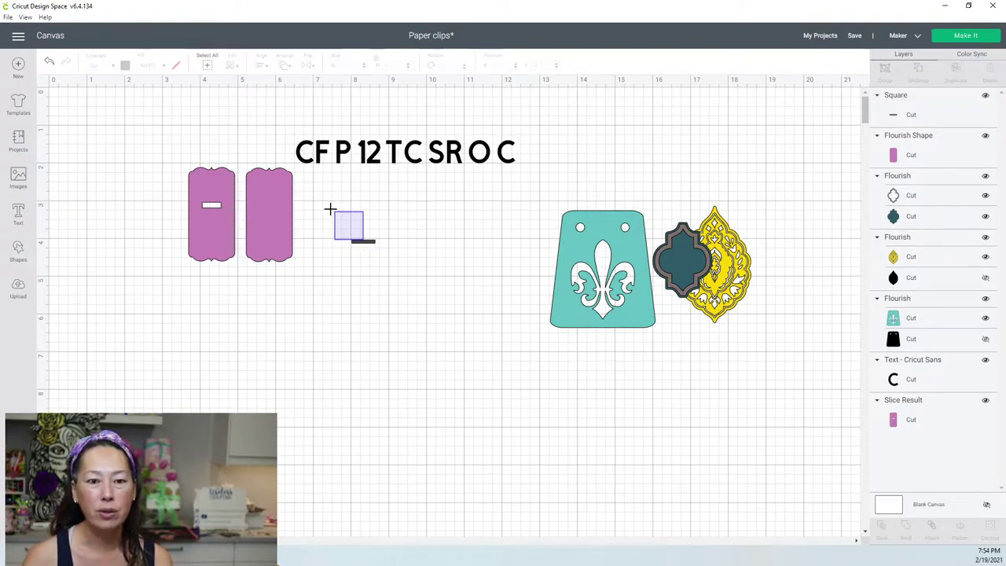
{"action": "left_click", "coordinate": [357, 241]}
{"action": "left_click", "coordinate": [363, 243]}
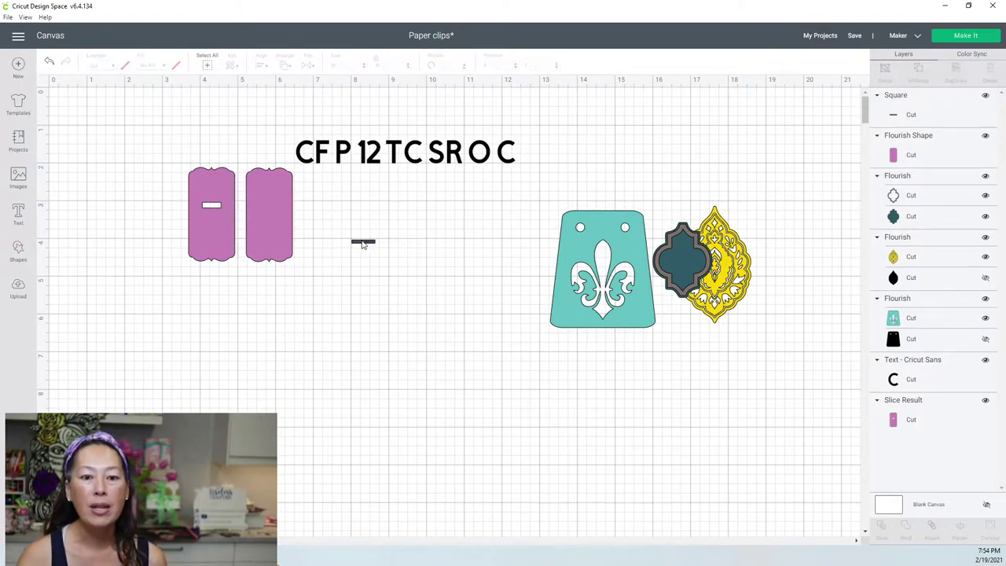
Position the thin bar on the second purple tab and center both horizontally.
{"action": "left_click_drag", "start_coordinate": [362, 238], "coordinate": [264, 197]}
{"action": "left_click", "coordinate": [367, 247]}
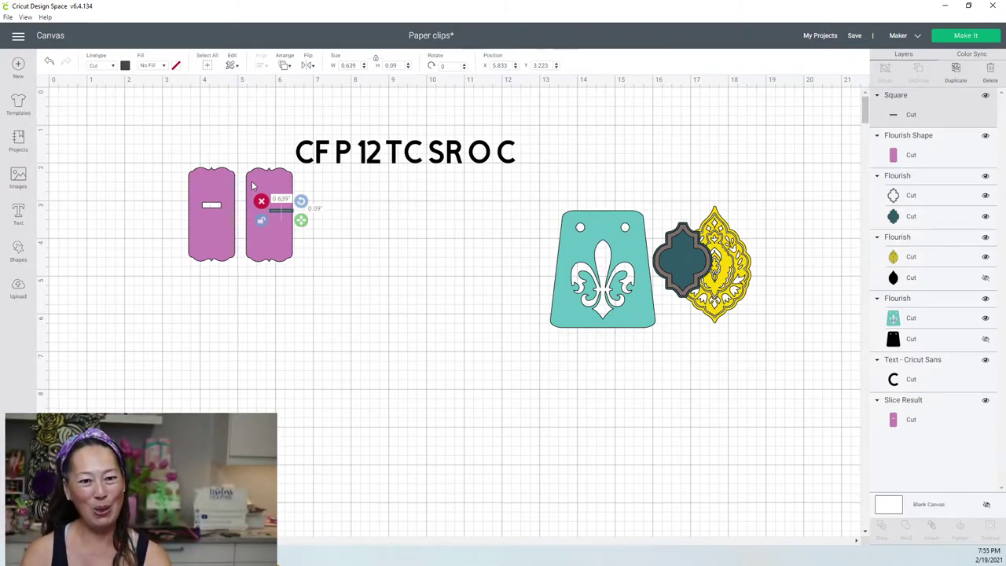
{"action": "left_click", "coordinate": [341, 248]}
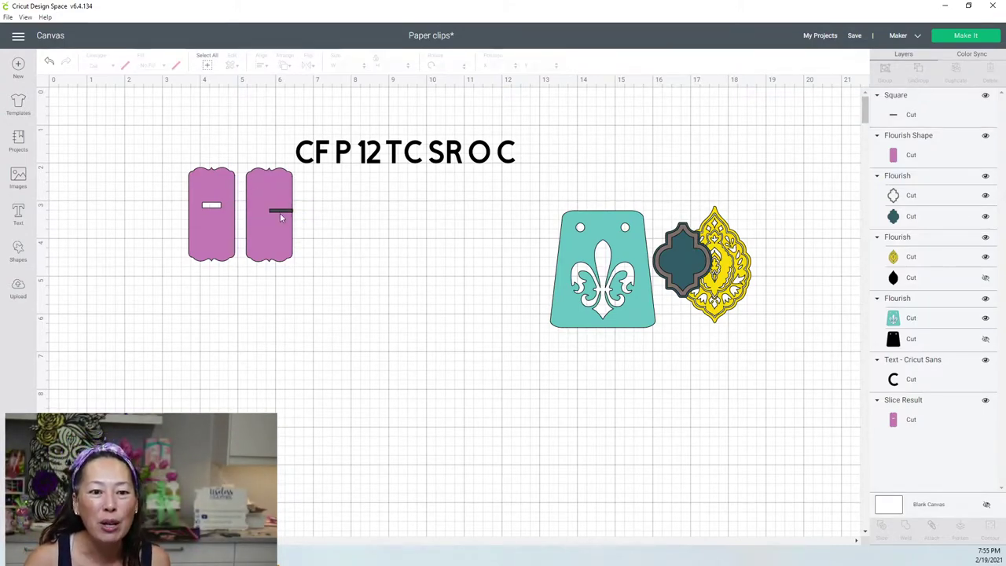
{"action": "left_click_drag", "start_coordinate": [275, 213], "coordinate": [265, 206]}
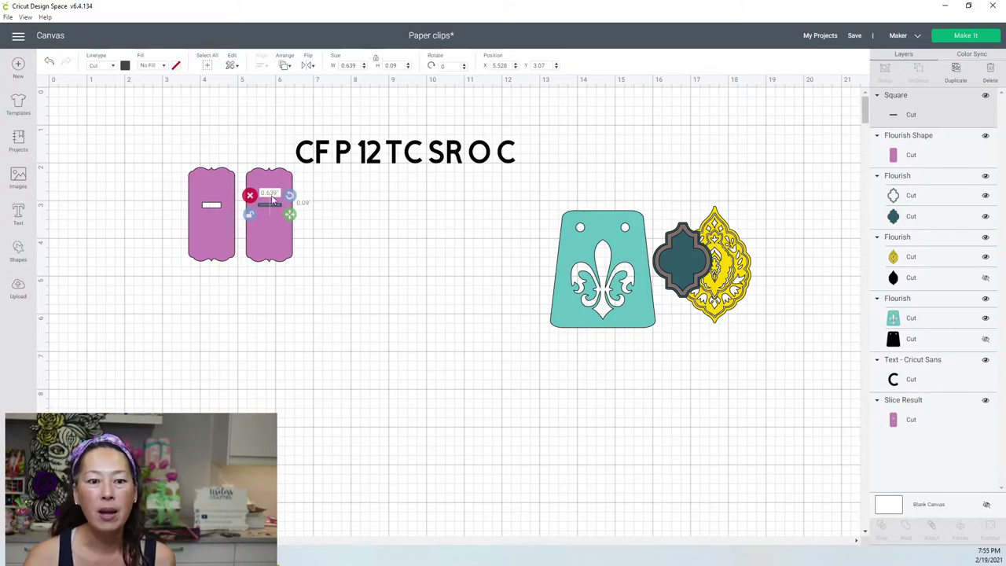
{"action": "left_click", "coordinate": [268, 206]}
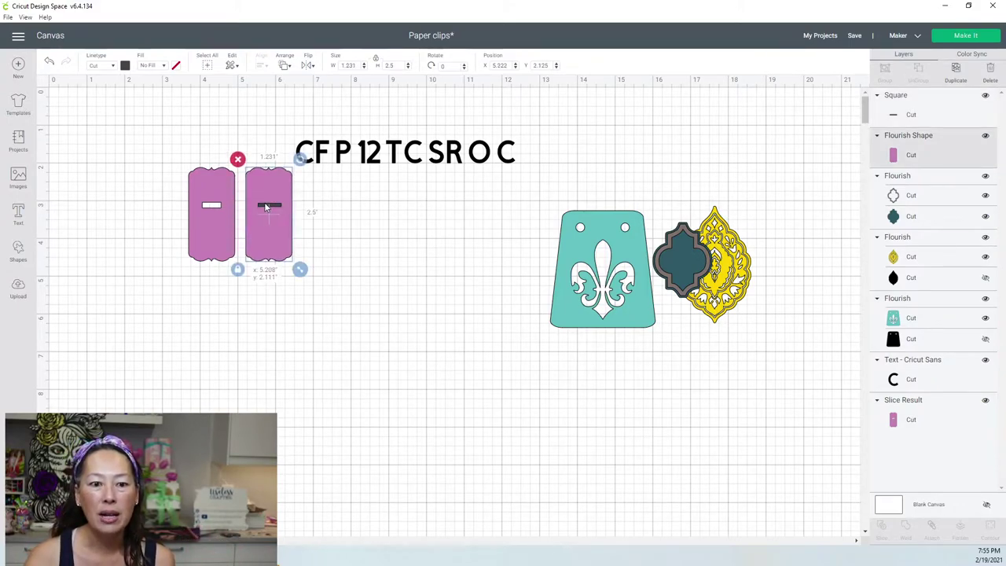
{"action": "left_click", "coordinate": [360, 250]}
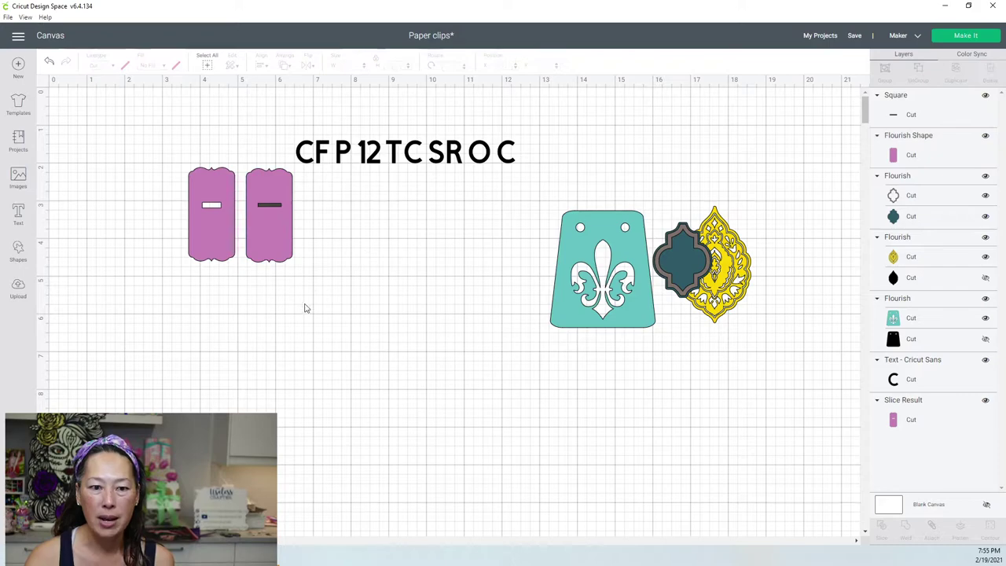
{"action": "left_click_drag", "start_coordinate": [303, 302], "coordinate": [265, 203]}
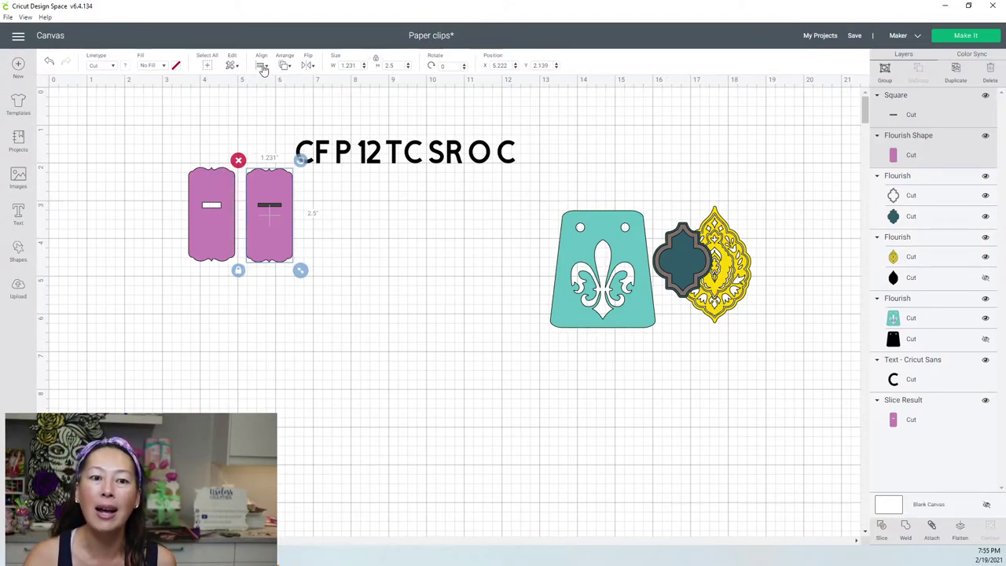
{"action": "left_click", "coordinate": [263, 66]}
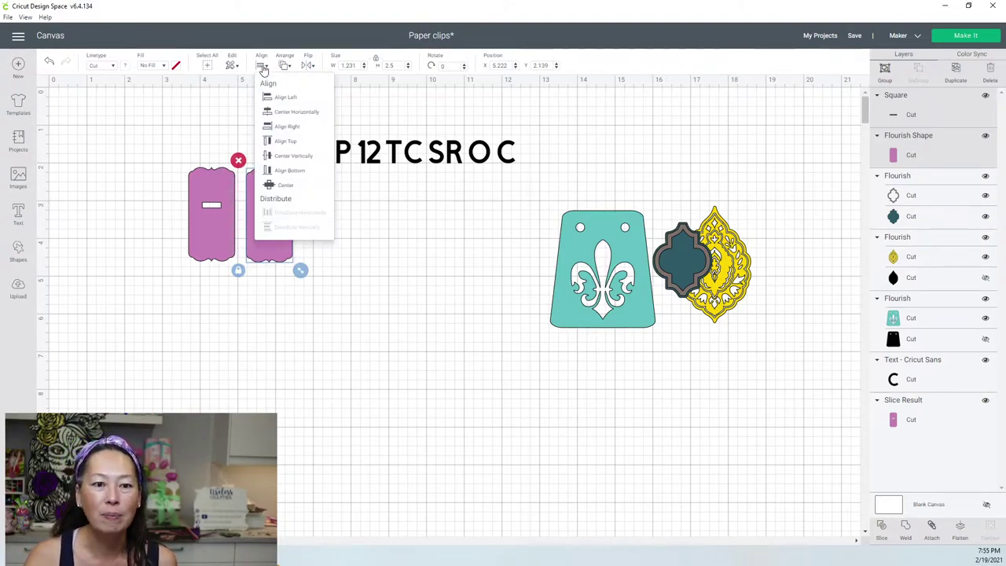
{"action": "left_click", "coordinate": [285, 112]}
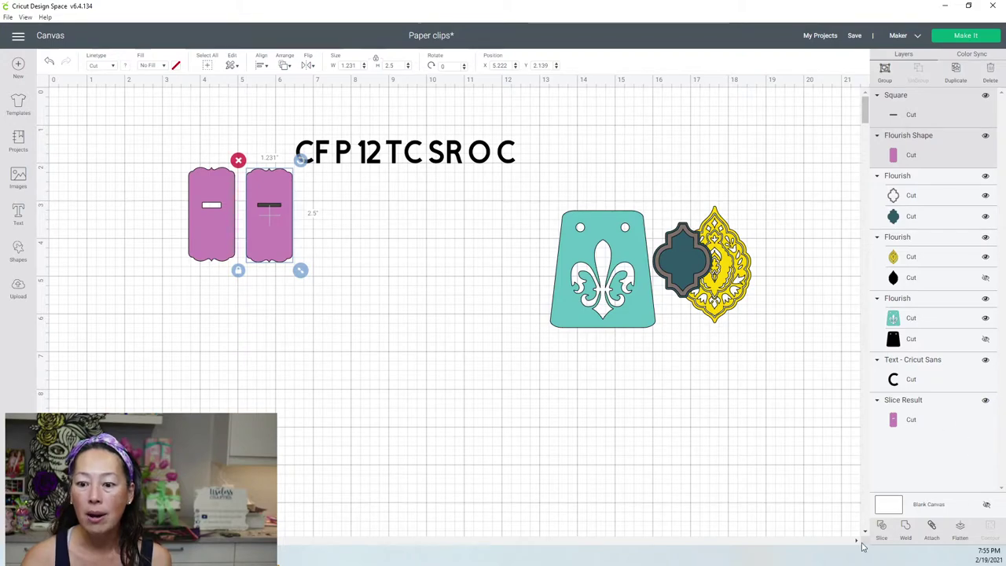
Slice the bar out of the second tab, delete the leftover pieces, and move the fleur-de-lis tag left.
{"action": "left_click", "coordinate": [882, 529]}
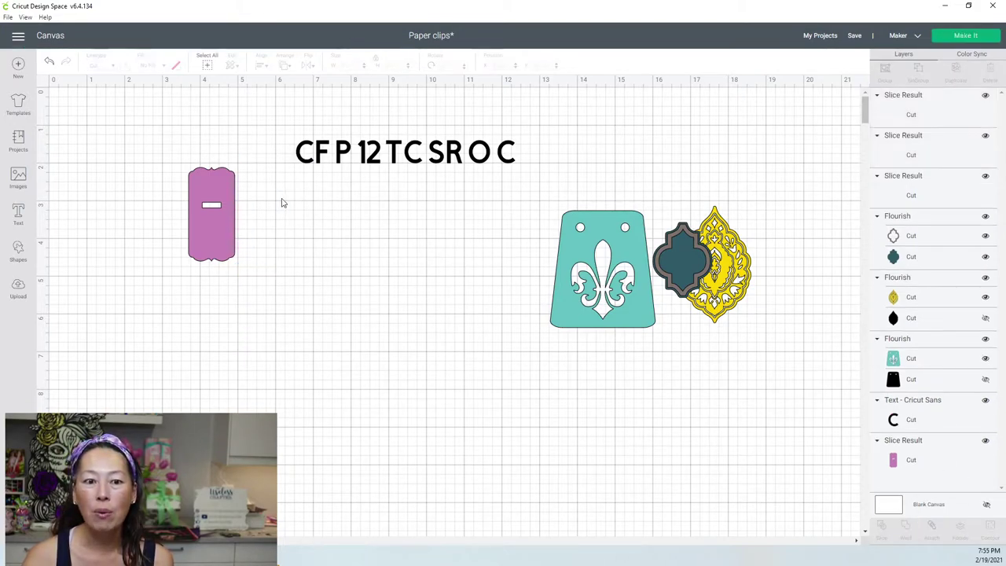
{"action": "left_click_drag", "start_coordinate": [275, 208], "coordinate": [369, 271]}
{"action": "left_click_drag", "start_coordinate": [298, 239], "coordinate": [362, 269]}
{"action": "left_click", "coordinate": [411, 305]}
{"action": "left_click_drag", "start_coordinate": [411, 305], "coordinate": [338, 245]}
{"action": "left_click", "coordinate": [341, 257]}
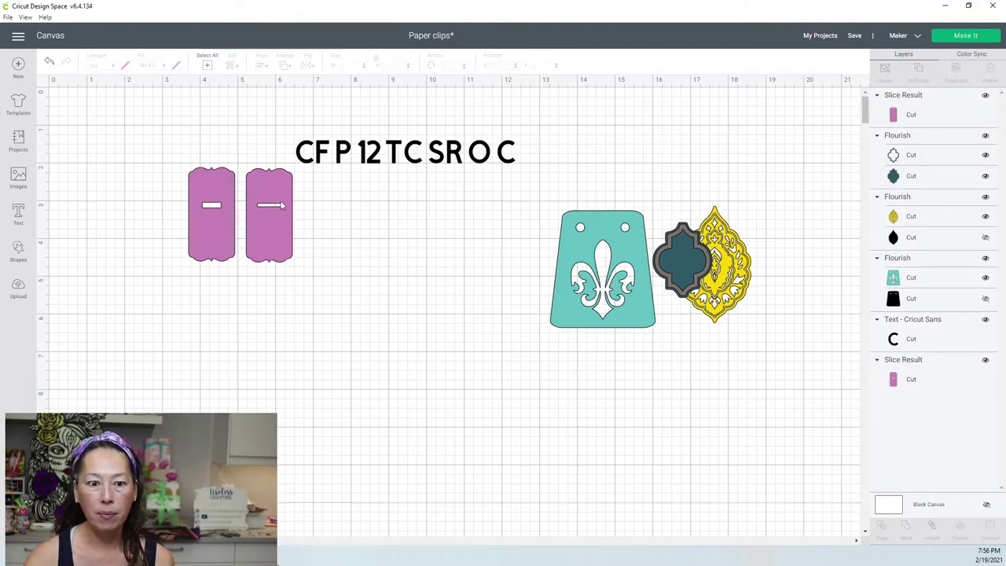
{"action": "left_click", "coordinate": [597, 241]}
{"action": "left_click_drag", "start_coordinate": [606, 241], "coordinate": [423, 245]}
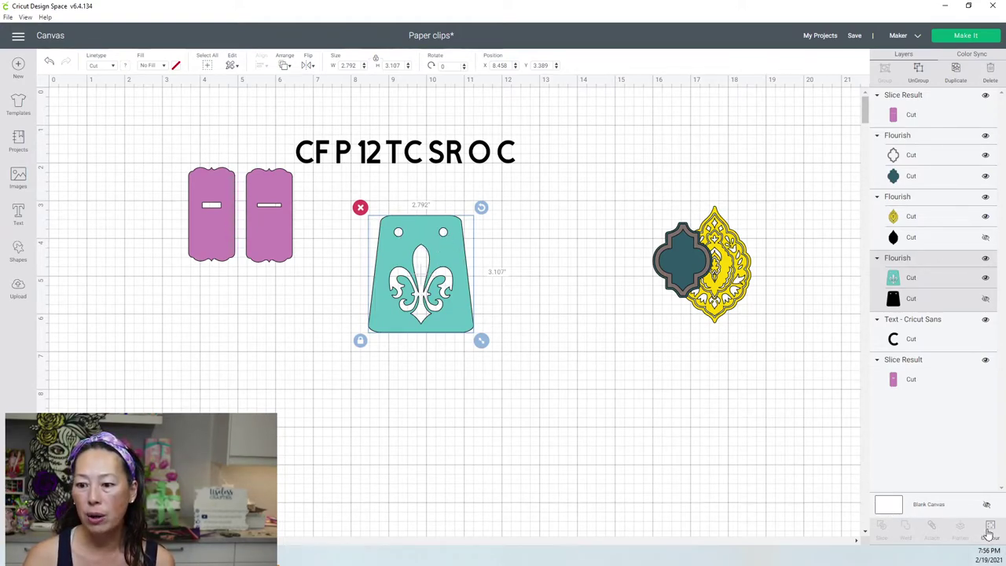
Duplicate the fleur-de-lis tag, set the copy aside, and hide all contours on the original.
{"action": "left_click", "coordinate": [956, 71]}
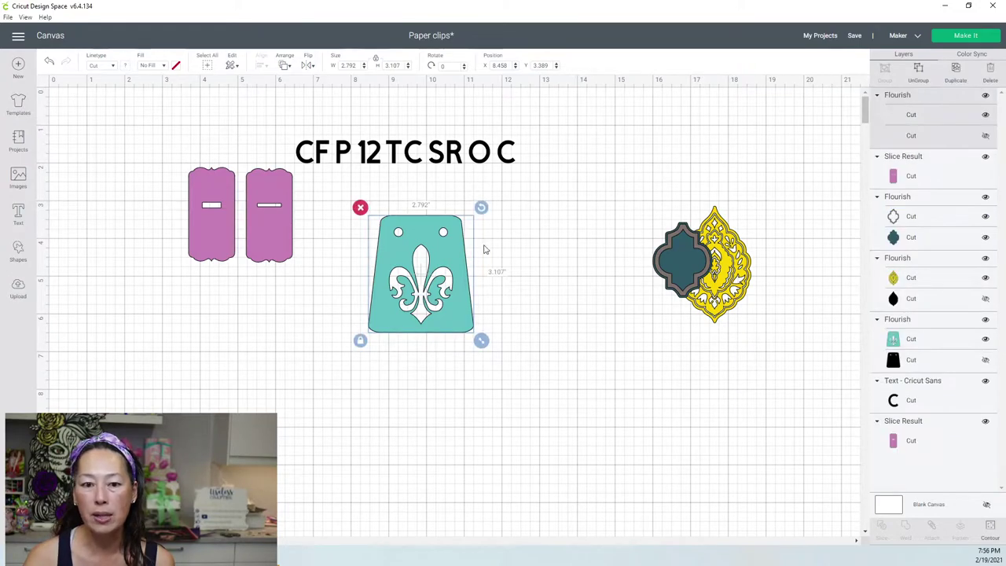
{"action": "left_click_drag", "start_coordinate": [440, 245], "coordinate": [553, 246]}
{"action": "left_click", "coordinate": [428, 279]}
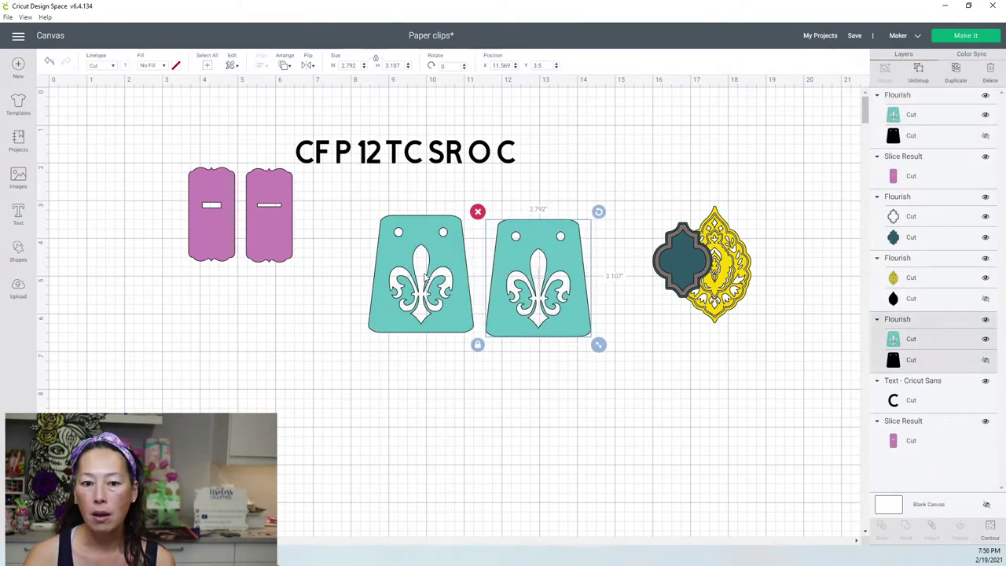
{"action": "left_click", "coordinate": [990, 532]}
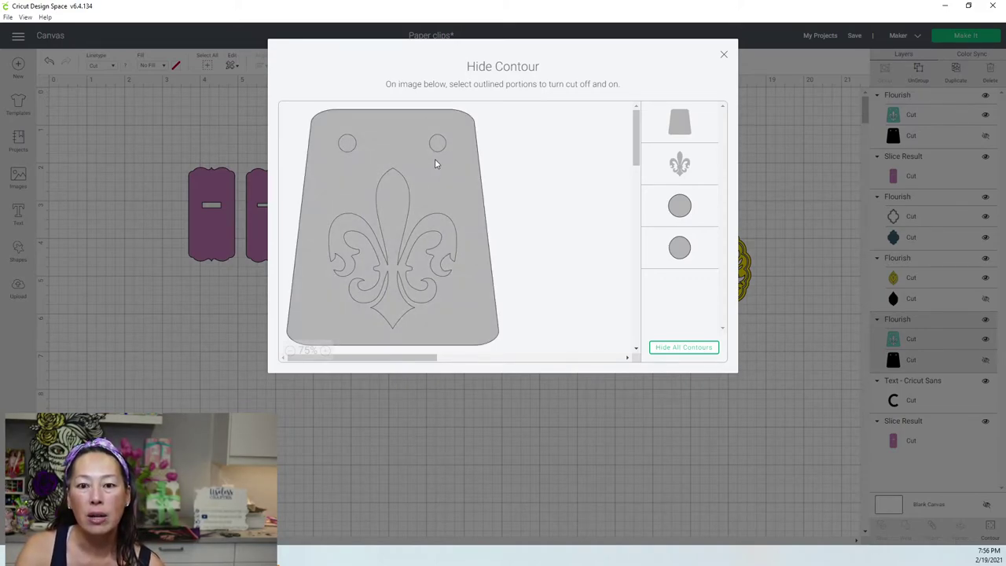
{"action": "left_click", "coordinate": [682, 350]}
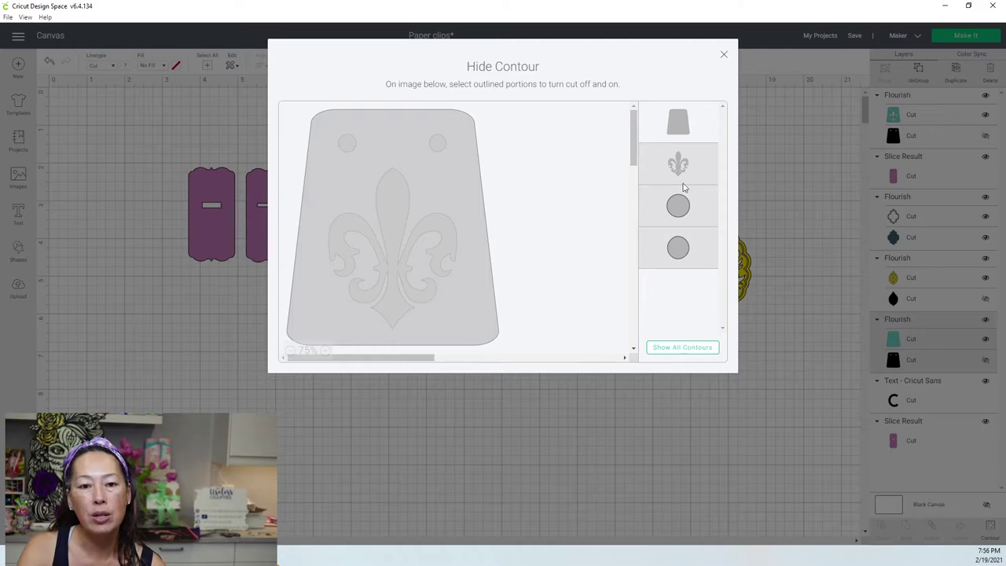
{"action": "left_click", "coordinate": [724, 55]}
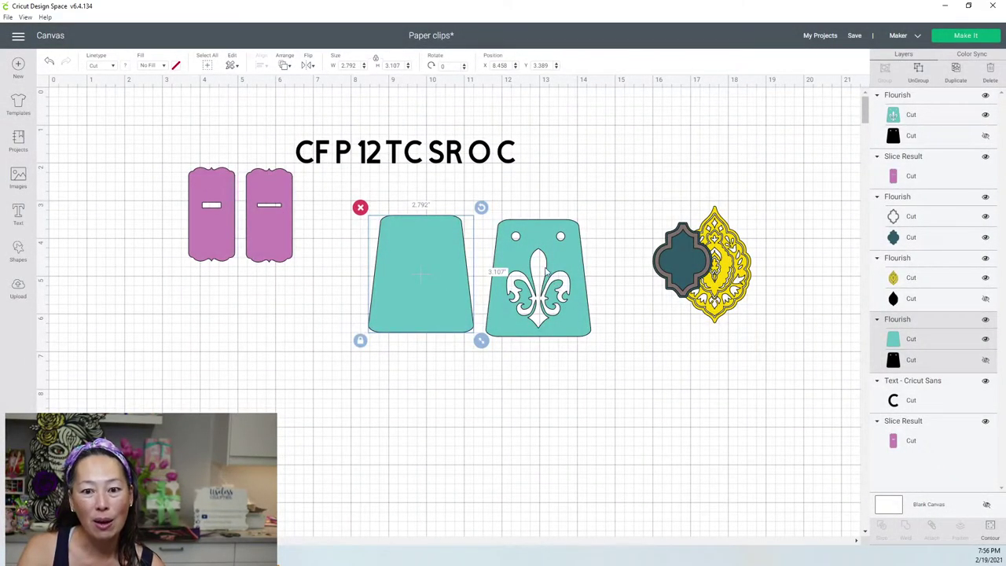
On the copy, hide every contour except the fleur-de-lis, leaving a 1.686 × 2.119 in shape.
{"action": "left_click", "coordinate": [546, 289]}
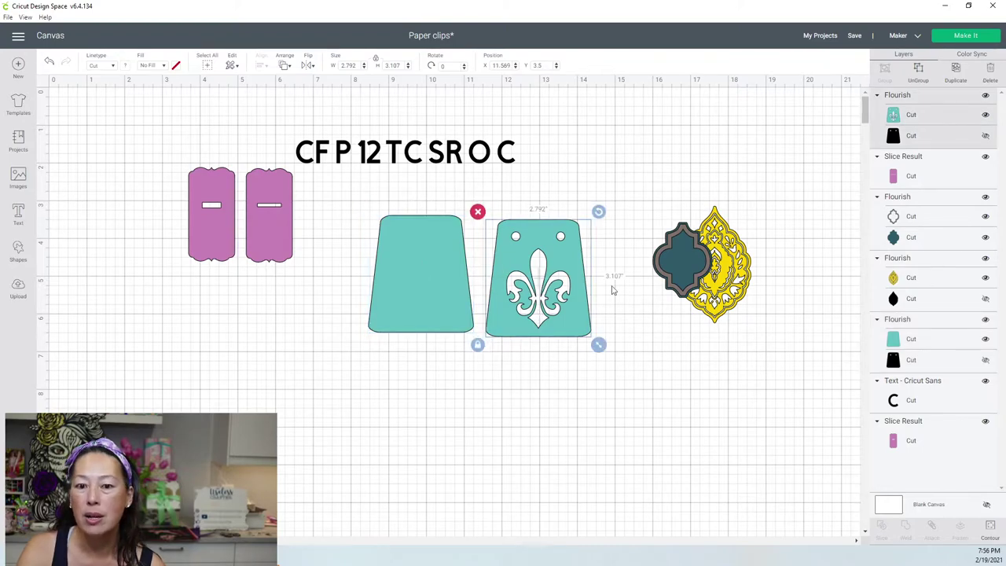
{"action": "left_click", "coordinate": [990, 531]}
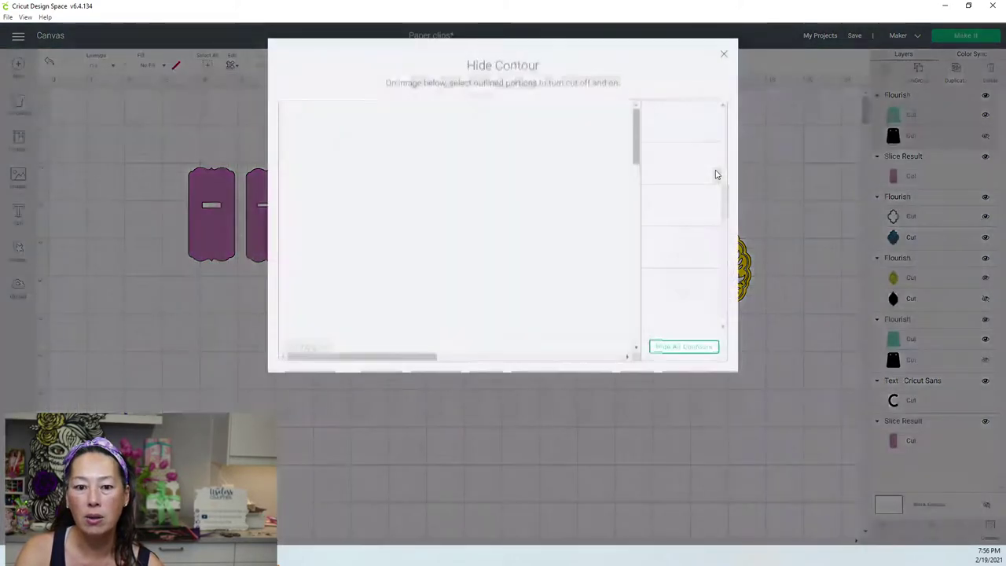
{"action": "left_click", "coordinate": [705, 350]}
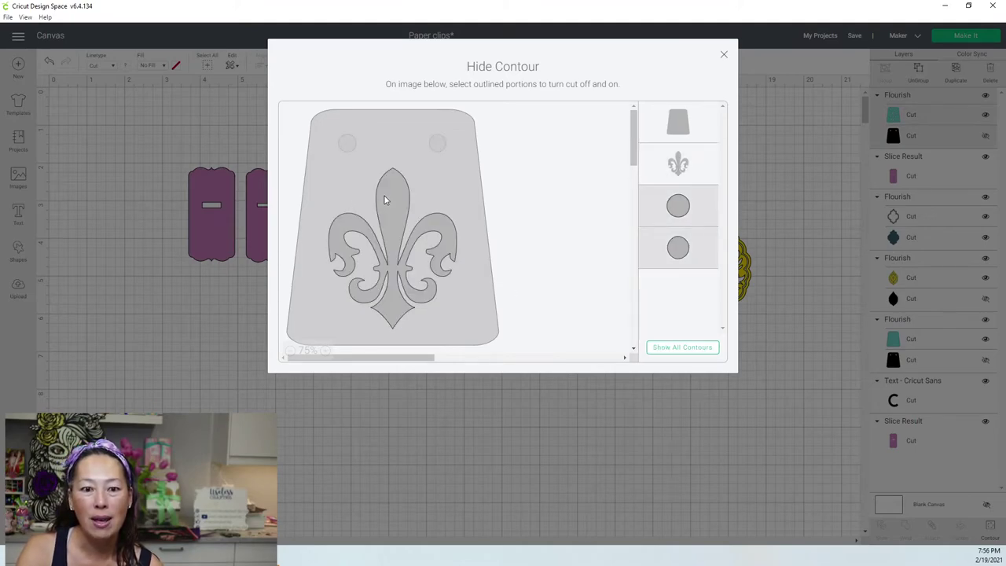
{"action": "left_click", "coordinate": [689, 132]}
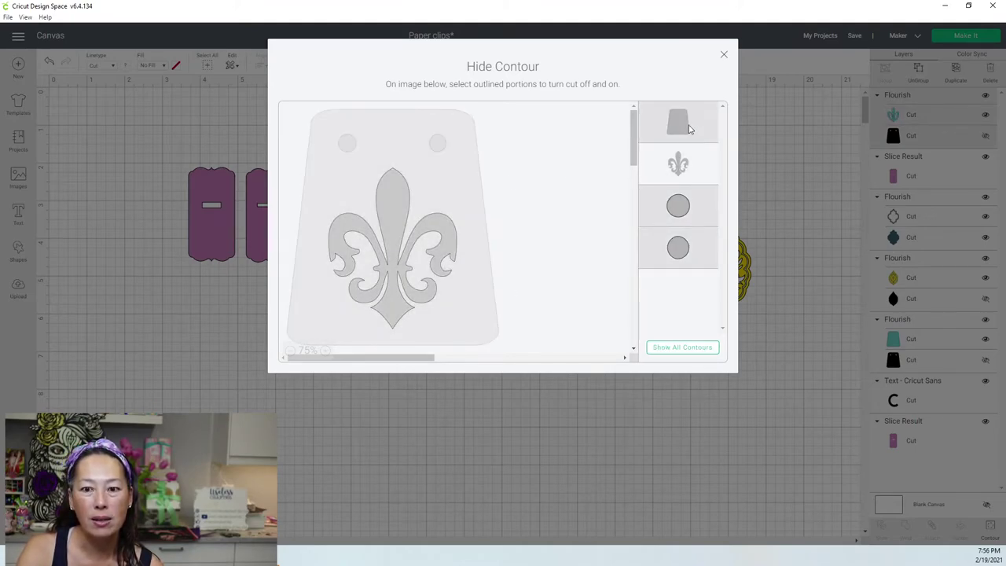
{"action": "left_click", "coordinate": [725, 56]}
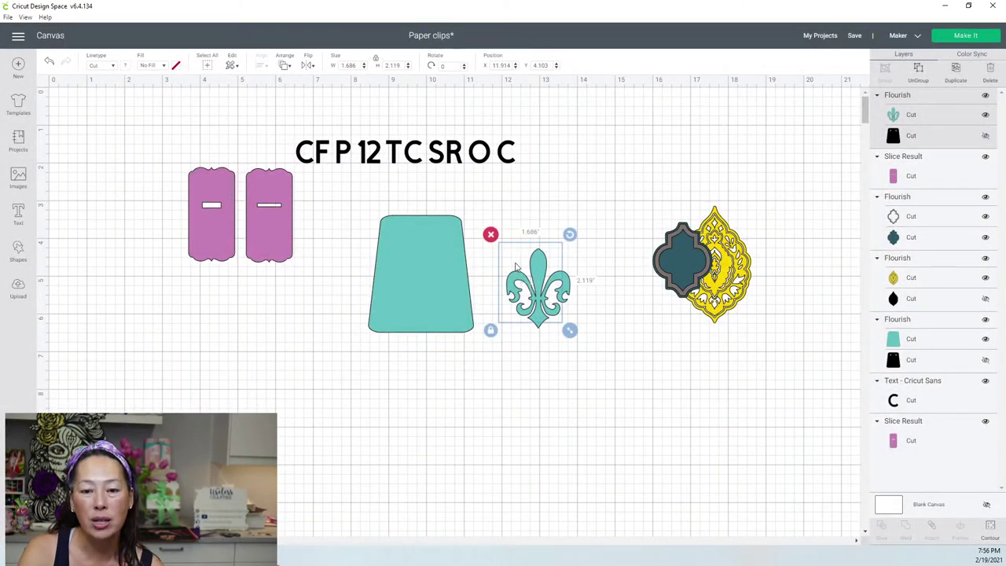
Move the fleur-de-lis onto the plain teal trapezoid and fill it yellow.
{"action": "left_click_drag", "start_coordinate": [519, 268], "coordinate": [420, 270]}
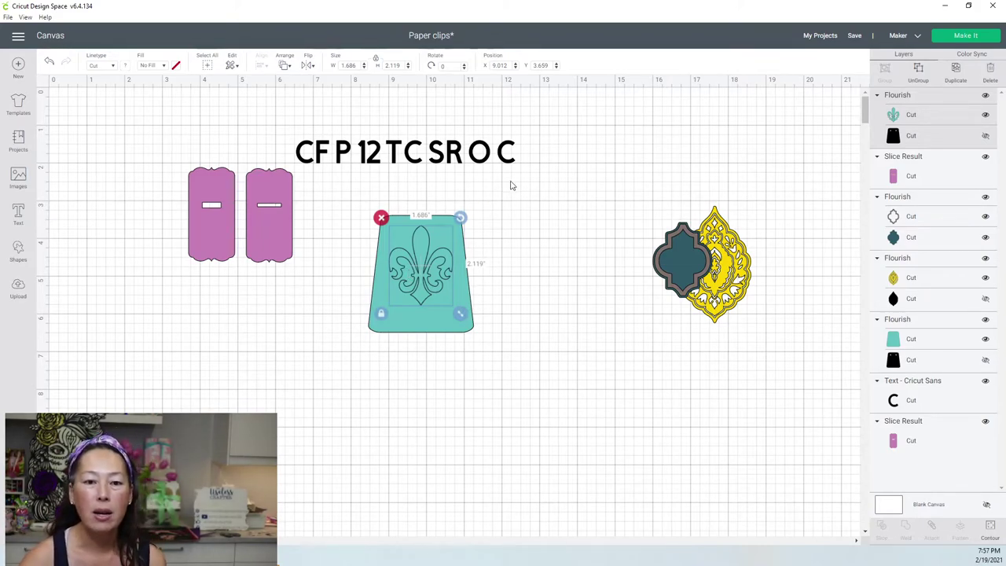
{"action": "left_click", "coordinate": [132, 70]}
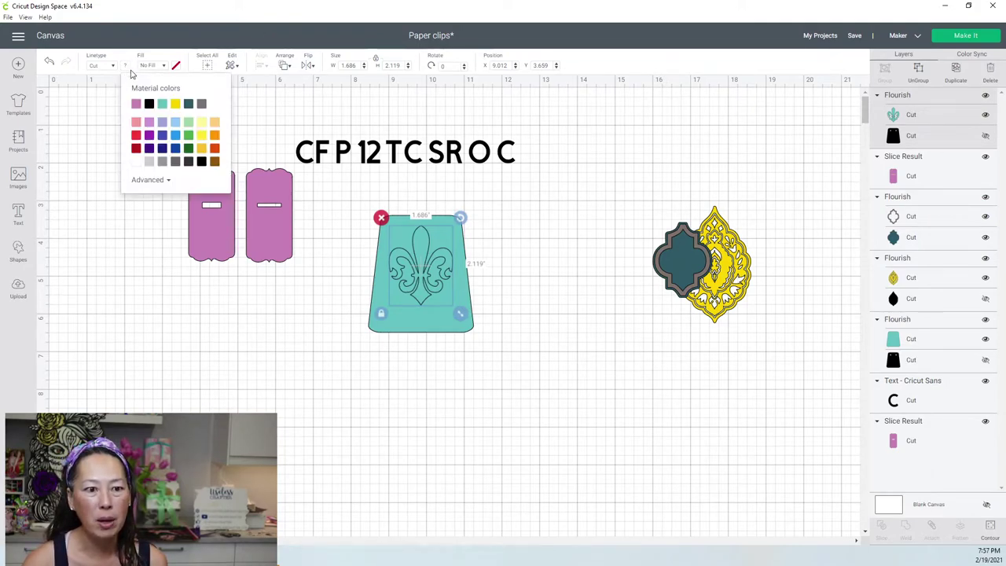
{"action": "left_click", "coordinate": [174, 107]}
{"action": "left_click", "coordinate": [555, 333]}
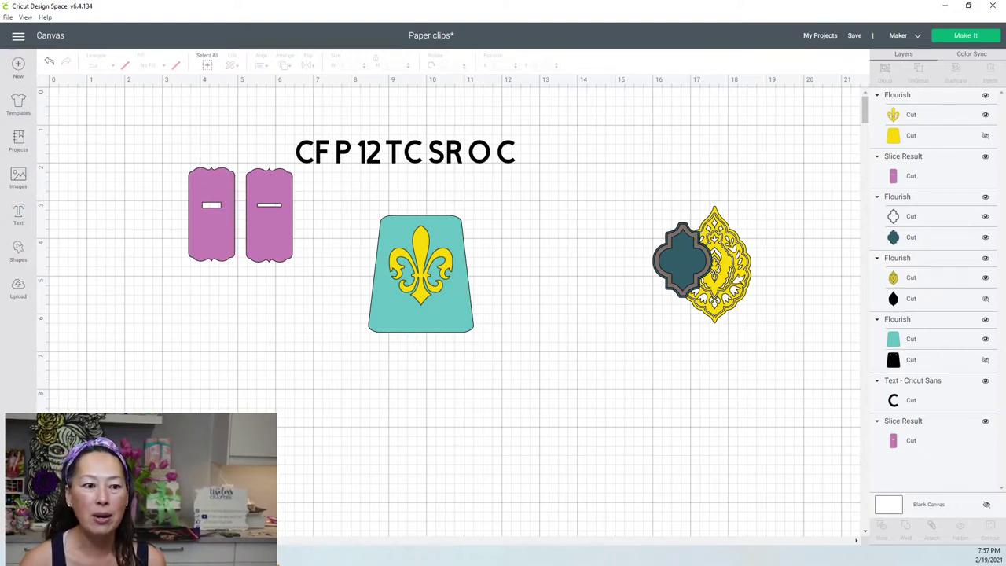
Add a square below the tag and resize it, proportions unlocked, to a 0.556 × 0.111 in bar.
{"action": "left_click", "coordinate": [19, 250]}
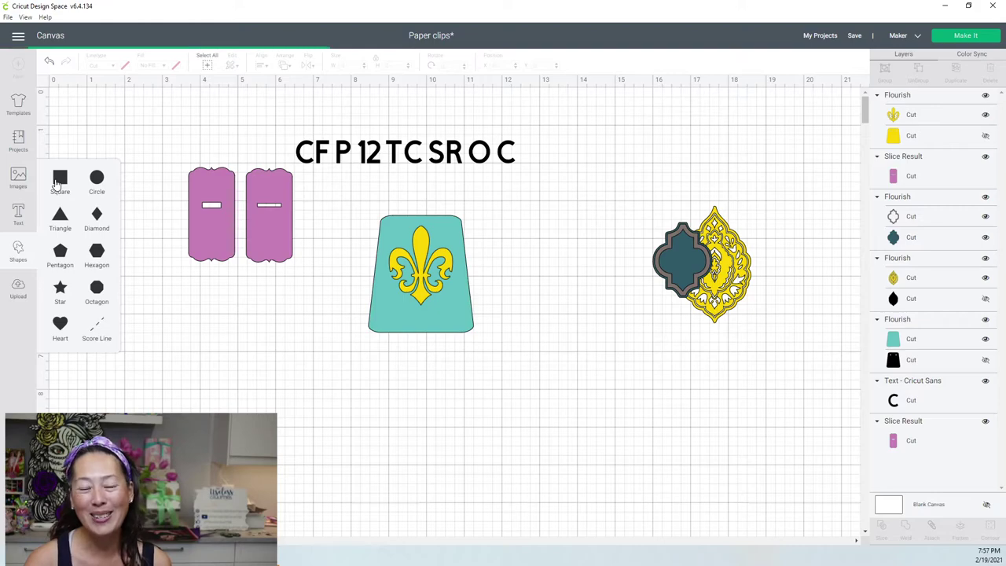
{"action": "left_click", "coordinate": [59, 180]}
{"action": "left_click_drag", "start_coordinate": [291, 298], "coordinate": [431, 346]}
{"action": "left_click", "coordinate": [351, 433]}
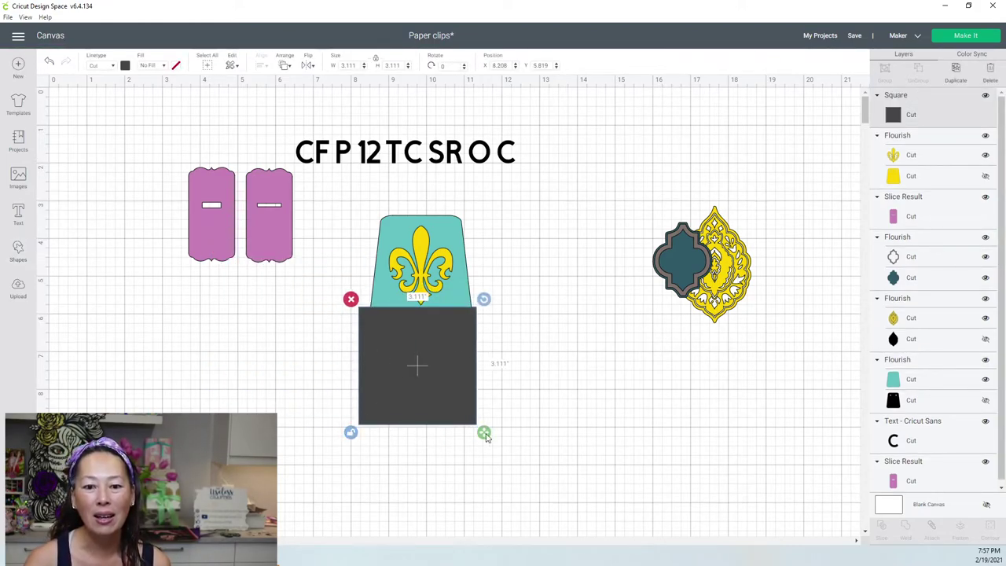
{"action": "left_click_drag", "start_coordinate": [484, 432], "coordinate": [399, 321]}
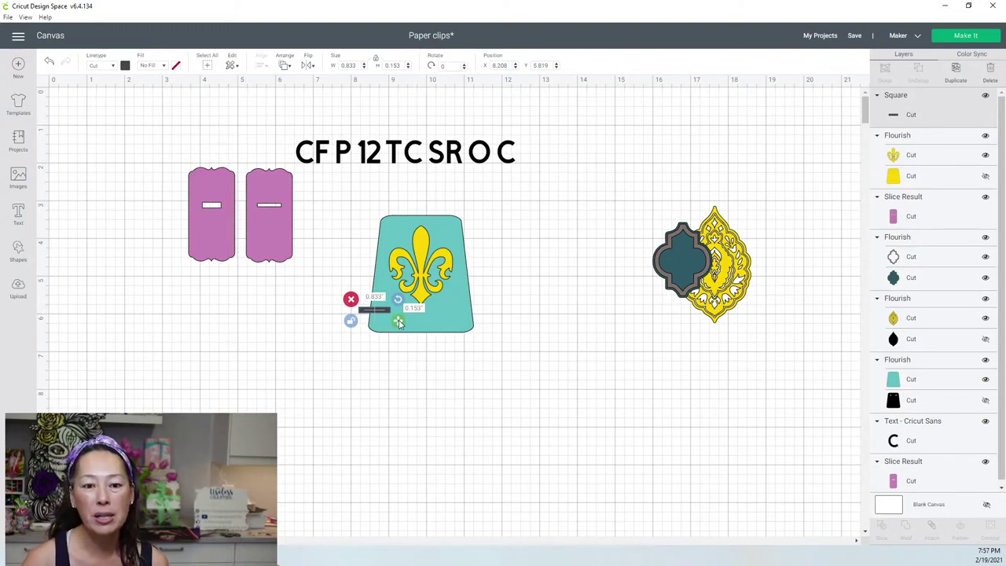
{"action": "left_click_drag", "start_coordinate": [398, 320], "coordinate": [424, 325]}
Select the teal tag with its slit bar and nudge the tag down slightly.
{"action": "left_click", "coordinate": [497, 361]}
{"action": "left_click_drag", "start_coordinate": [496, 360], "coordinate": [382, 312]}
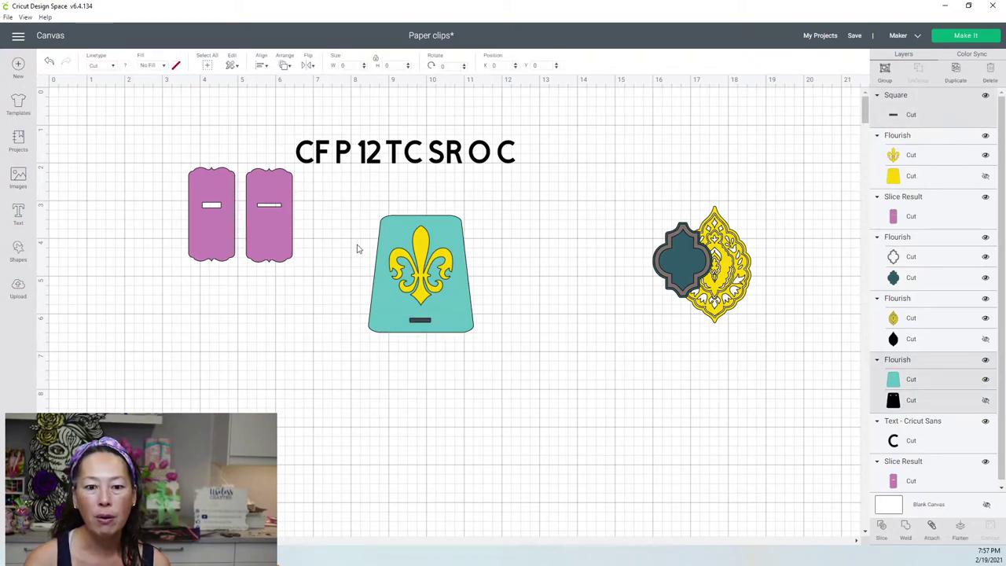
{"action": "left_click", "coordinate": [265, 69]}
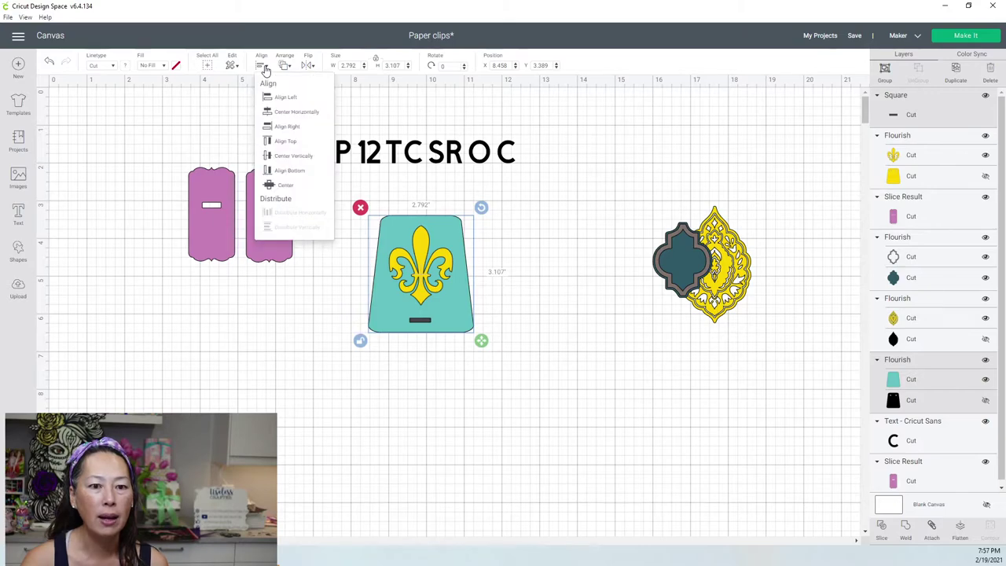
{"action": "left_click", "coordinate": [276, 118]}
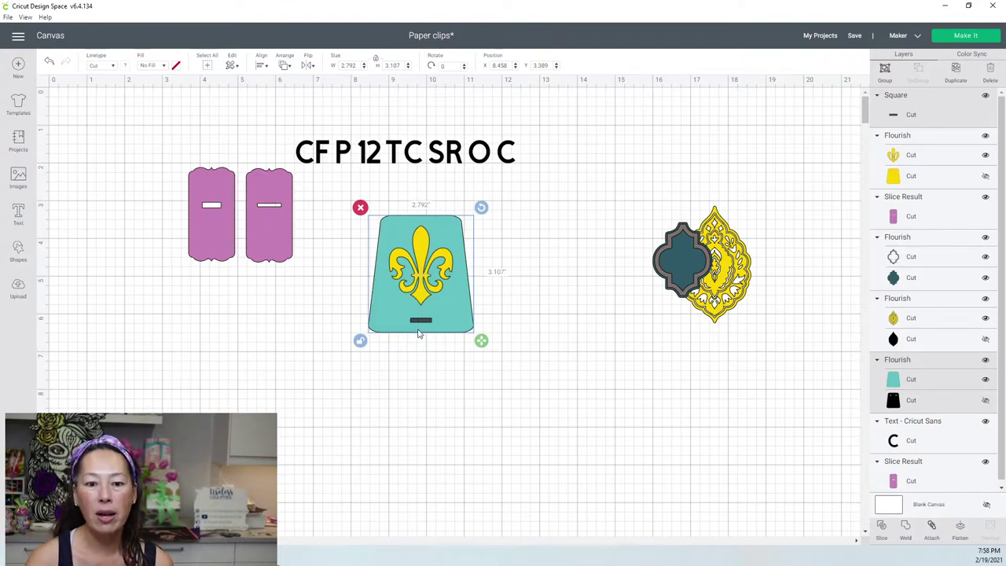
{"action": "mouse_move", "coordinate": [421, 322]}
{"action": "left_mouse_down"}
{"action": "mouse_move", "coordinate": [413, 353]}
{"action": "mouse_move", "coordinate": [421, 322]}
{"action": "left_mouse_up"}
{"action": "left_click", "coordinate": [414, 353]}
{"action": "left_click", "coordinate": [421, 327]}
Centre the slit bar horizontally on the tag and slice it out of the trapezoid.
{"action": "left_click", "coordinate": [424, 381]}
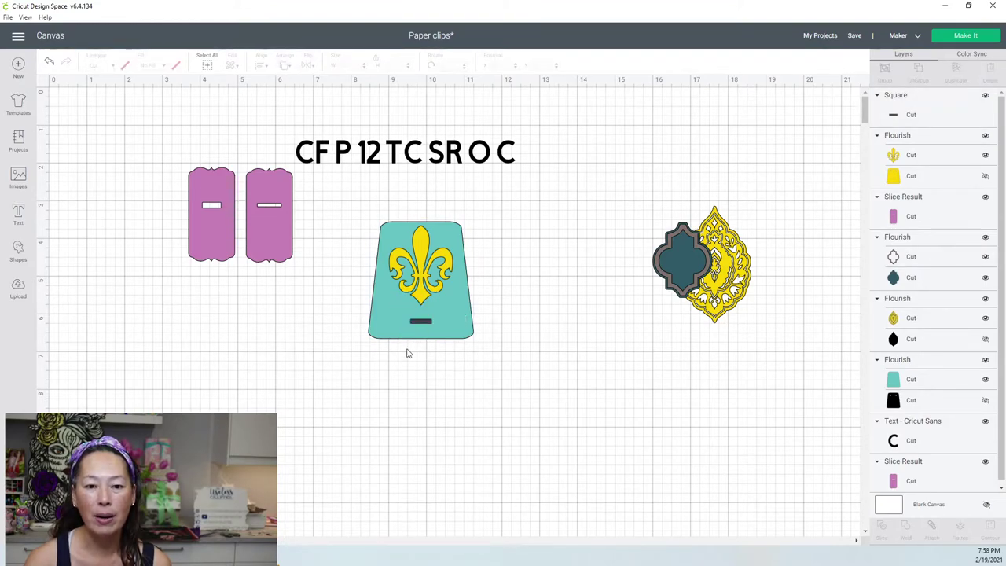
{"action": "left_click_drag", "start_coordinate": [477, 363], "coordinate": [358, 316]}
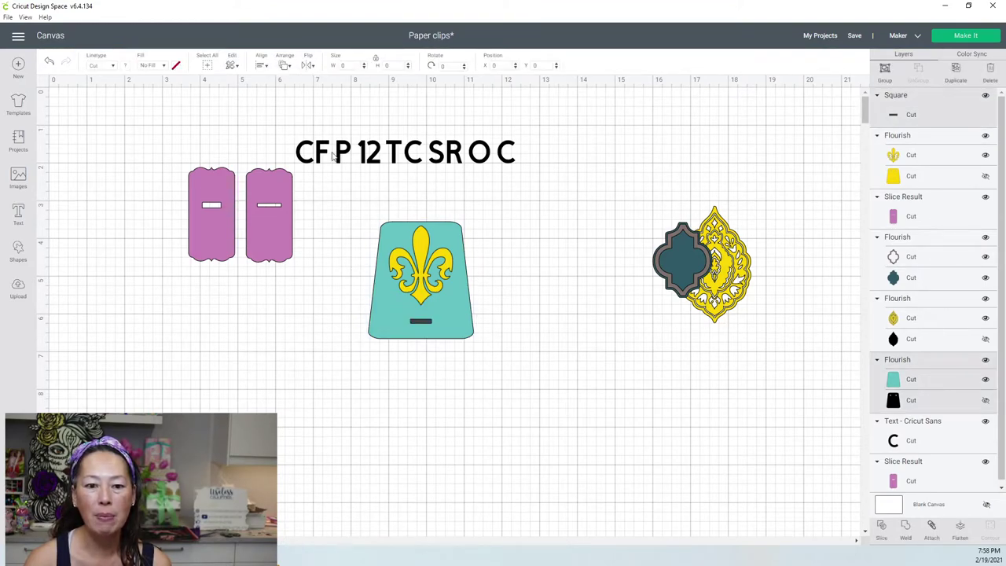
{"action": "left_click", "coordinate": [263, 66]}
{"action": "left_click", "coordinate": [280, 113]}
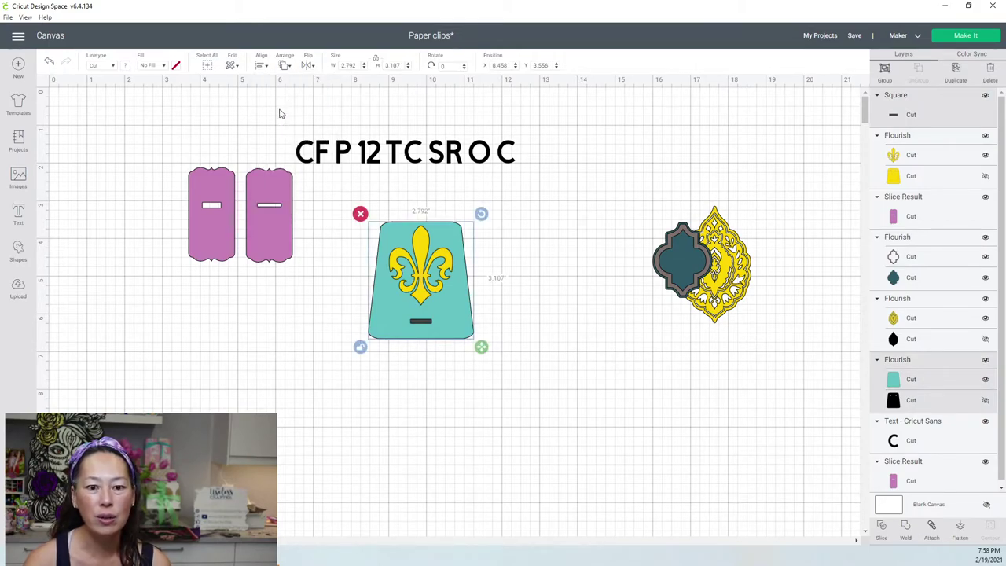
{"action": "left_click", "coordinate": [882, 529]}
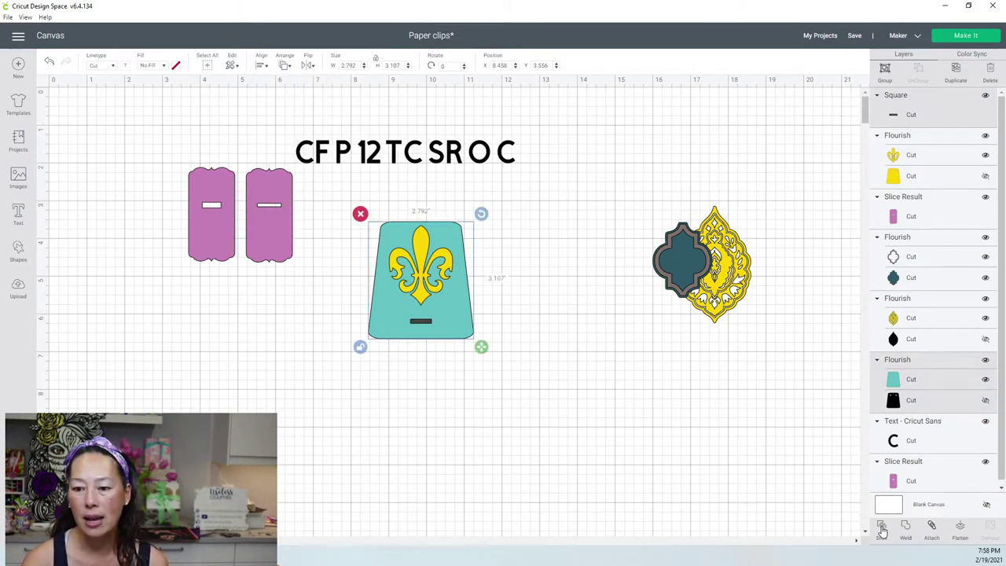
Move the leftover slice pieces off the tag and send the trapezoid behind the fleur-de-lis.
{"action": "left_click", "coordinate": [423, 321]}
{"action": "left_click_drag", "start_coordinate": [404, 331], "coordinate": [240, 341]}
{"action": "left_click_drag", "start_coordinate": [425, 325], "coordinate": [539, 395]}
{"action": "left_click", "coordinate": [449, 260]}
{"action": "left_click", "coordinate": [283, 68]}
{"action": "left_click", "coordinate": [309, 84]}
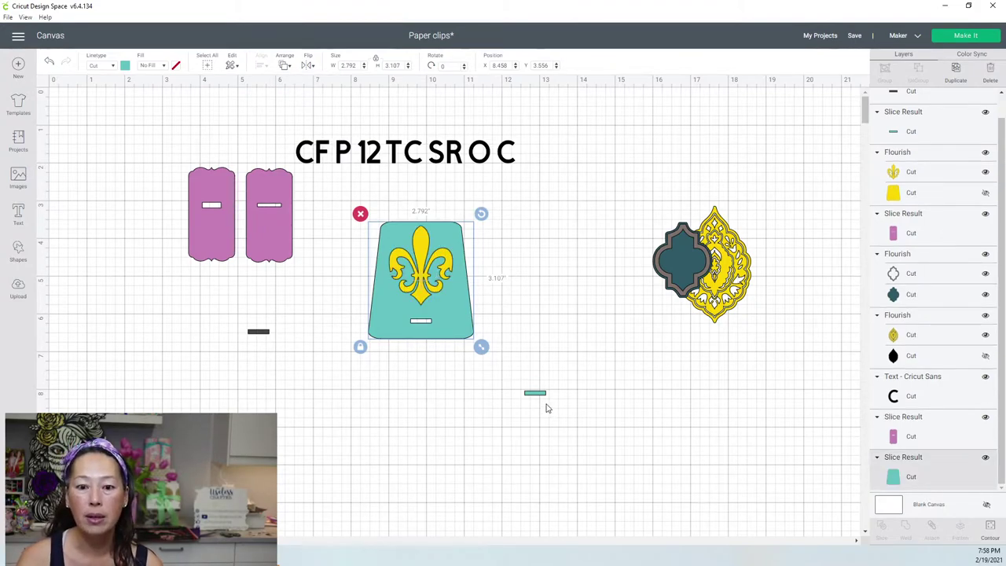
Set the teal scrap beside the dark bar and shrink the tag to 1.544 × 1.718 in.
{"action": "left_click_drag", "start_coordinate": [535, 393], "coordinate": [253, 347]}
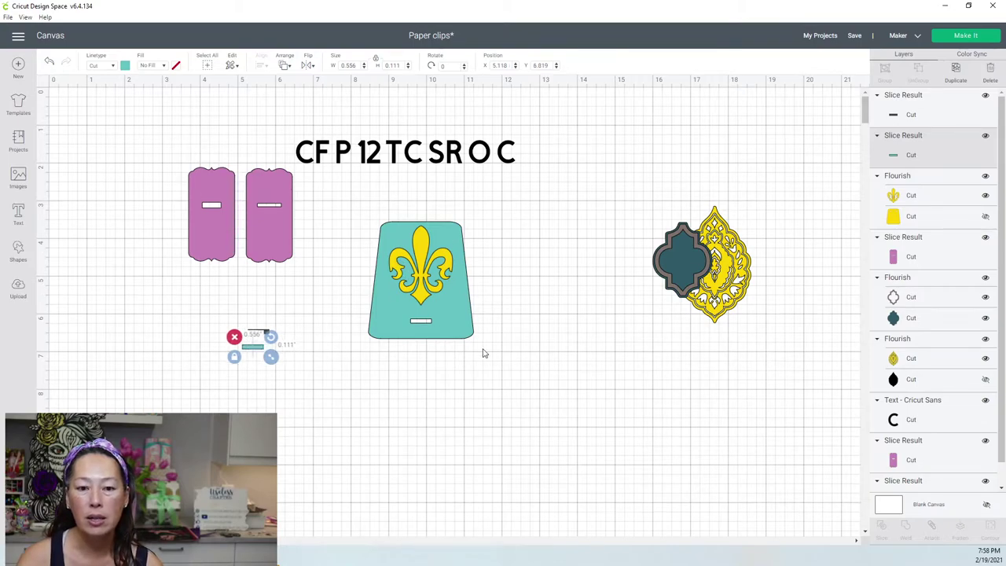
{"action": "left_click_drag", "start_coordinate": [511, 376], "coordinate": [370, 257]}
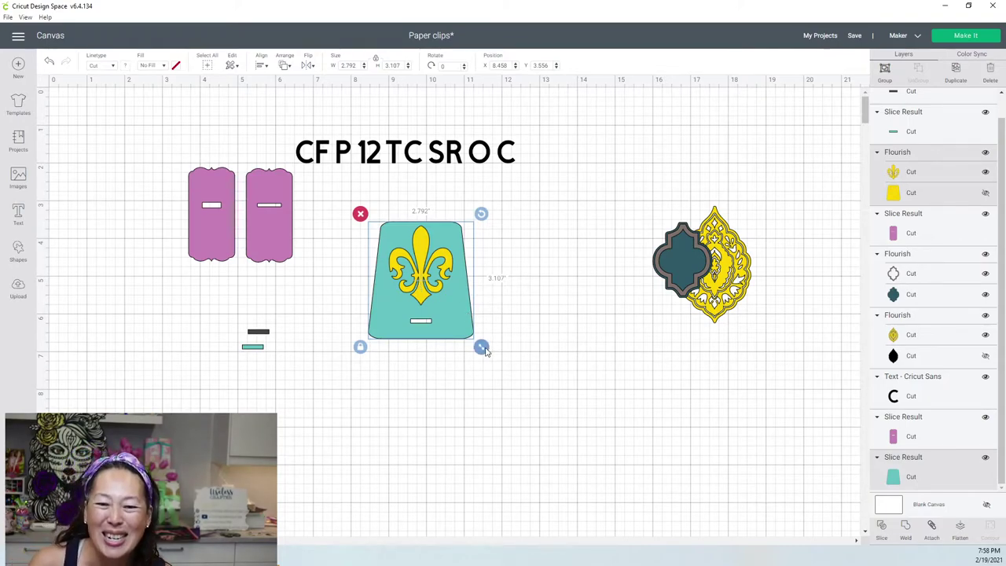
{"action": "left_click_drag", "start_coordinate": [482, 348], "coordinate": [437, 298]}
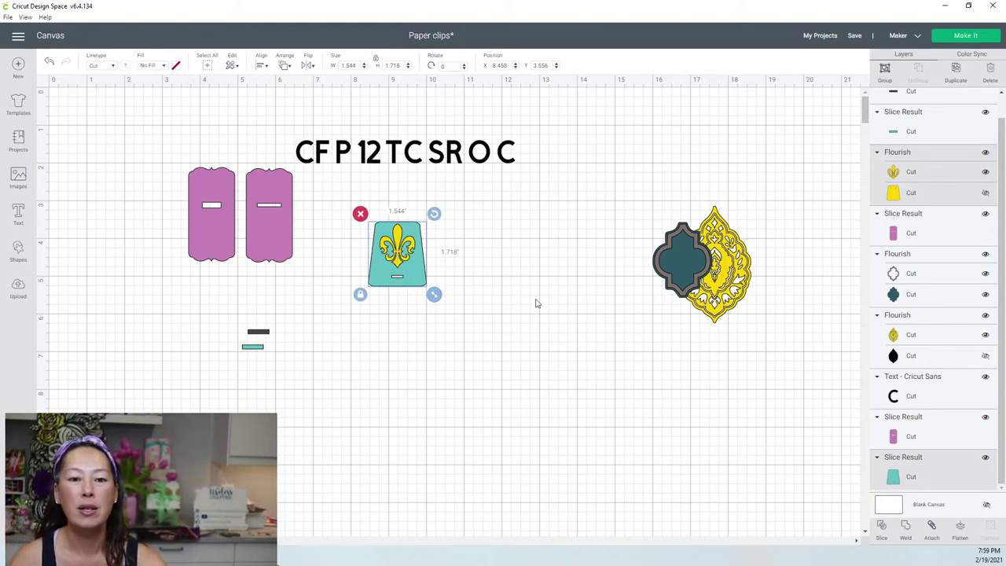
Move the finished fleur-de-lis tag beside the pink tags.
{"action": "left_click", "coordinate": [488, 327]}
{"action": "left_click_drag", "start_coordinate": [468, 313], "coordinate": [334, 229]}
{"action": "left_click_drag", "start_coordinate": [395, 251], "coordinate": [339, 212]}
{"action": "left_click", "coordinate": [401, 316]}
Ungroup the teal quatrefoil and pull its gray outline off to the right of the solid shape.
{"action": "left_click_drag", "start_coordinate": [697, 256], "coordinate": [515, 254]}
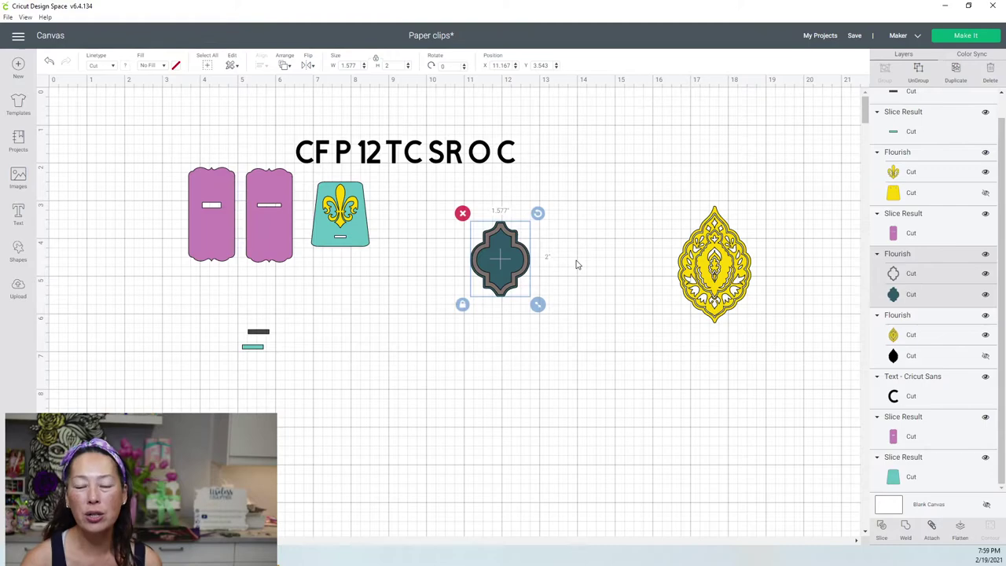
{"action": "left_click", "coordinate": [918, 69]}
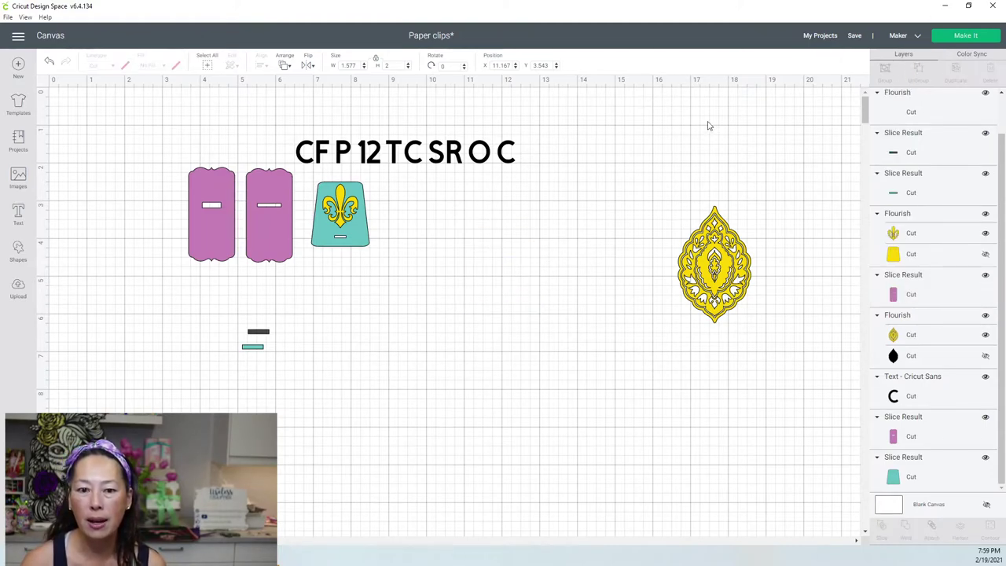
{"action": "left_click", "coordinate": [526, 251]}
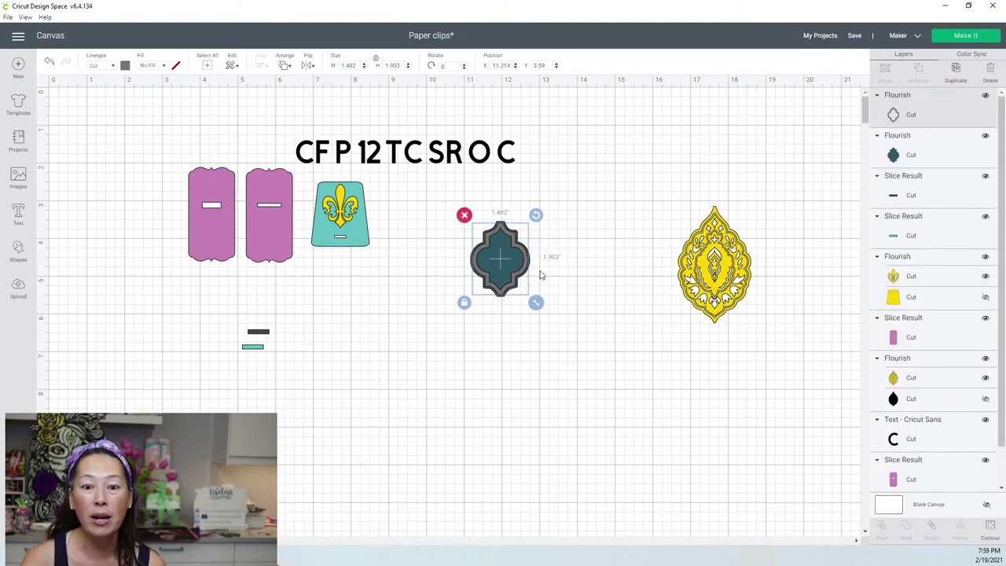
{"action": "left_click_drag", "start_coordinate": [526, 255], "coordinate": [604, 294]}
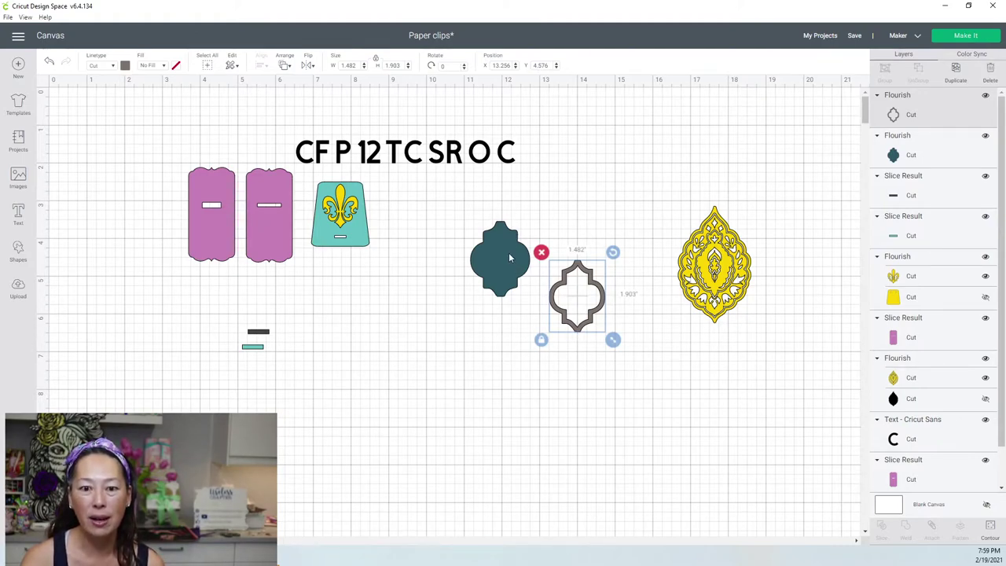
{"action": "left_click", "coordinate": [508, 252]}
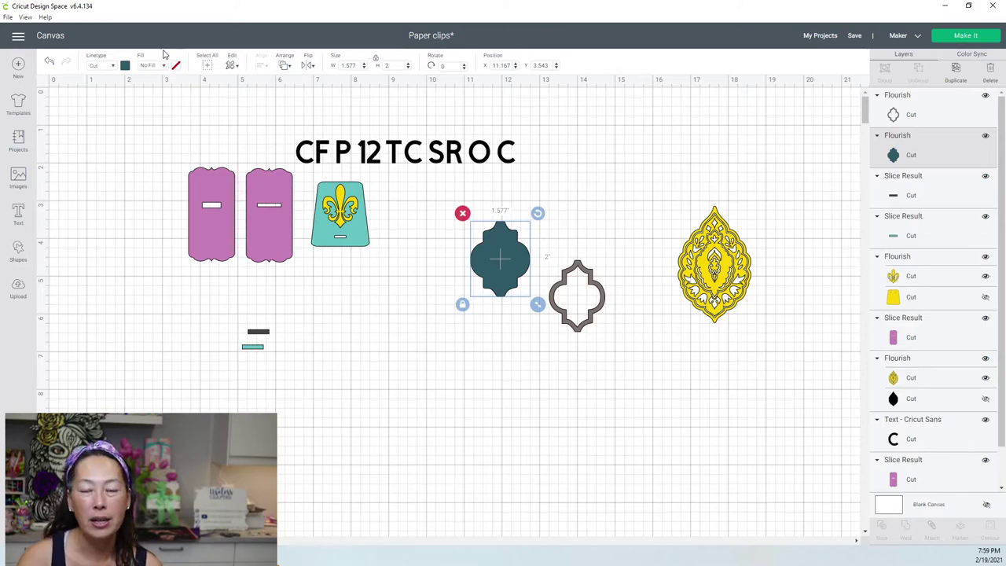
Colour the solid quatrefoil blue and place the gray outline back over it.
{"action": "left_click", "coordinate": [126, 66]}
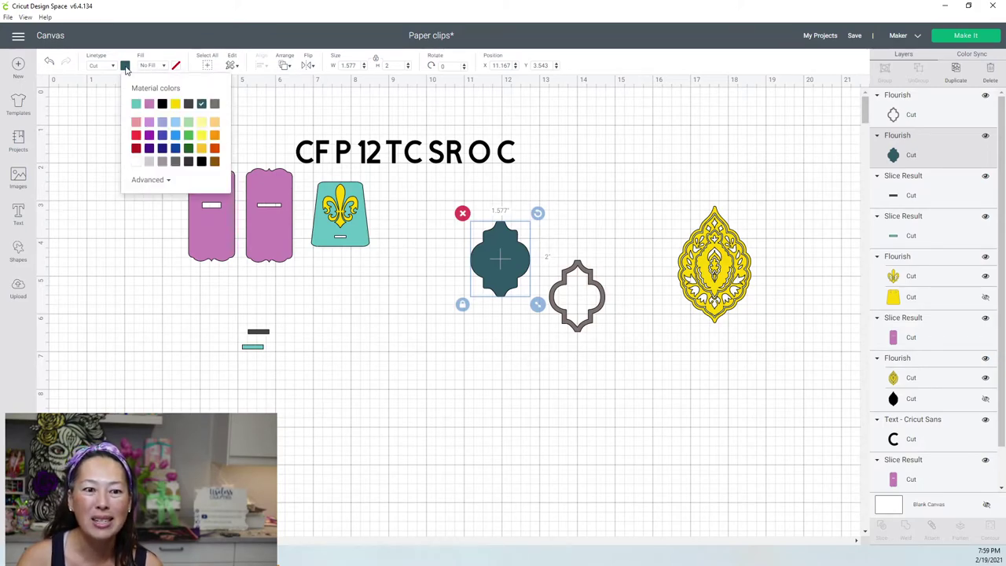
{"action": "left_click", "coordinate": [161, 137]}
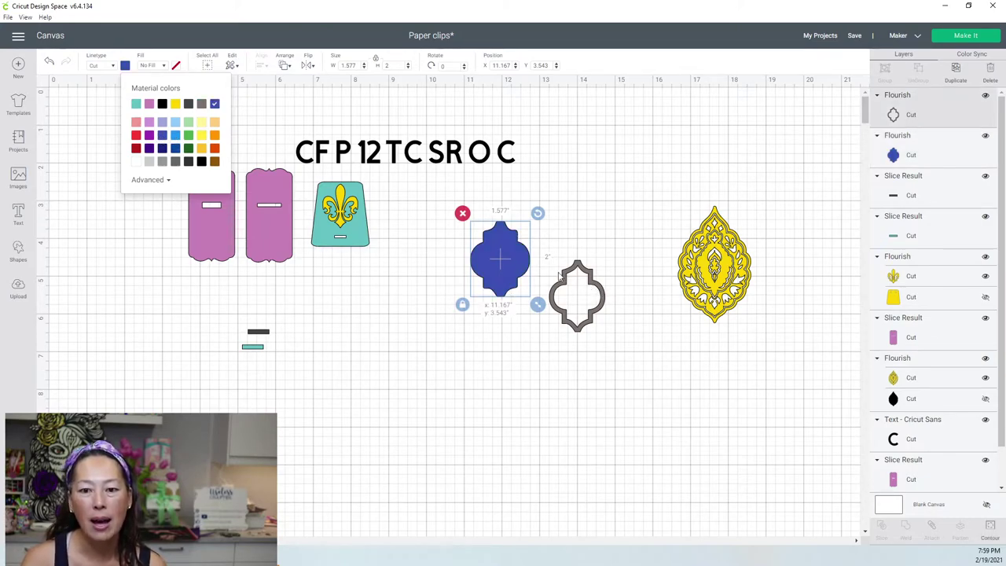
{"action": "left_click_drag", "start_coordinate": [599, 291], "coordinate": [520, 254]}
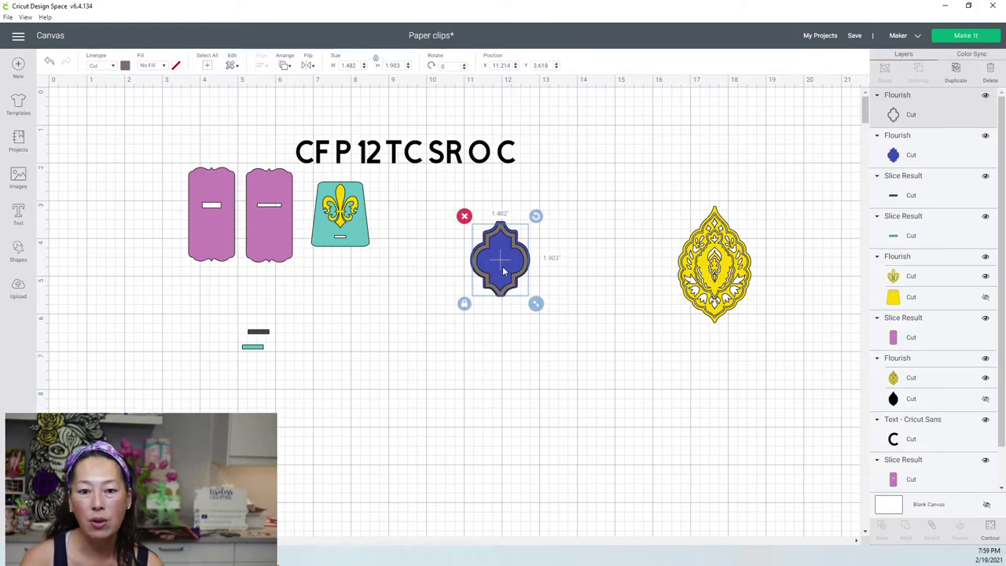
Bring the 5.852 × 0.605 in Cricut Sans letter line to the front, above the quatrefoil and flourish.
{"action": "left_click", "coordinate": [559, 292]}
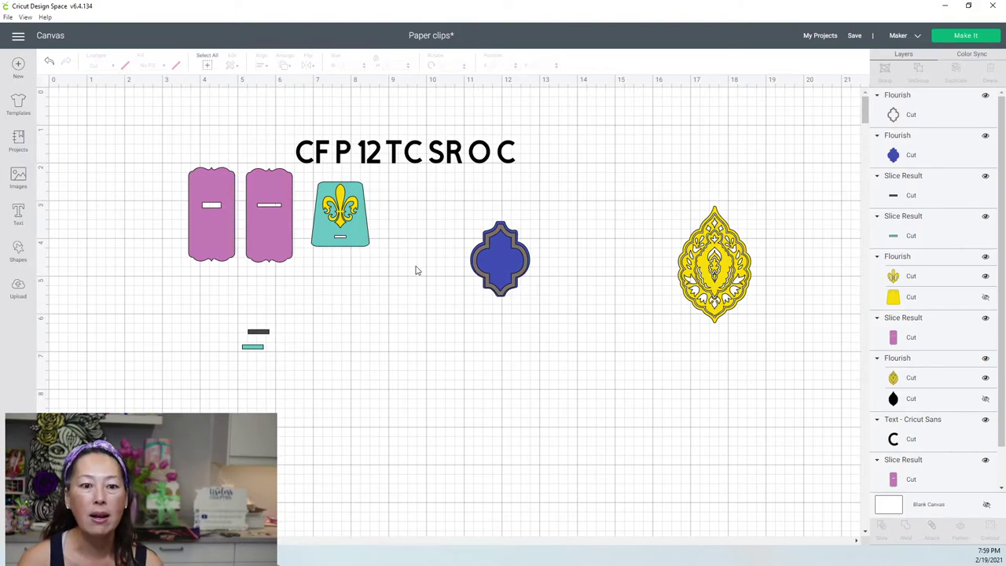
{"action": "left_click", "coordinate": [453, 160]}
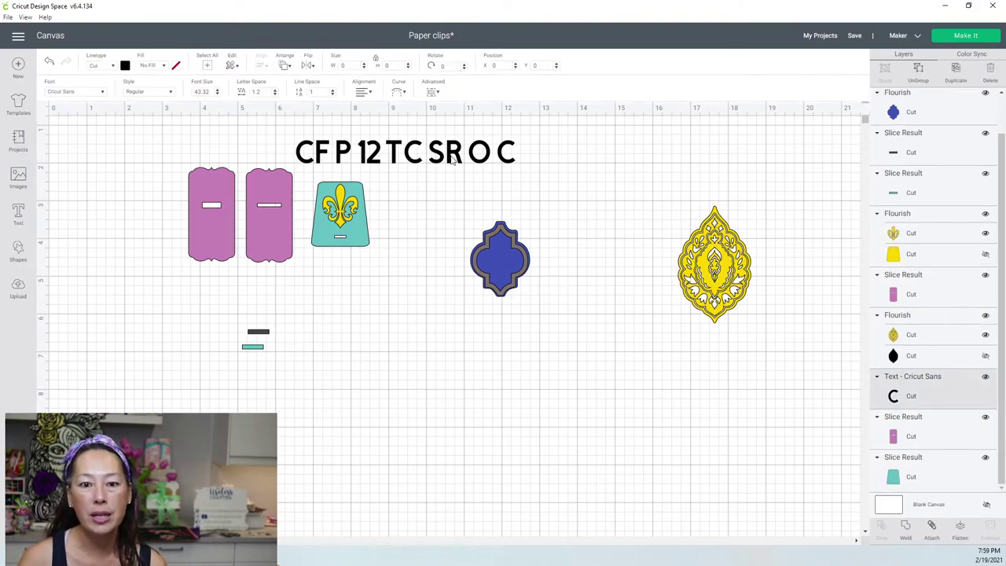
{"action": "left_click_drag", "start_coordinate": [454, 156], "coordinate": [424, 181]}
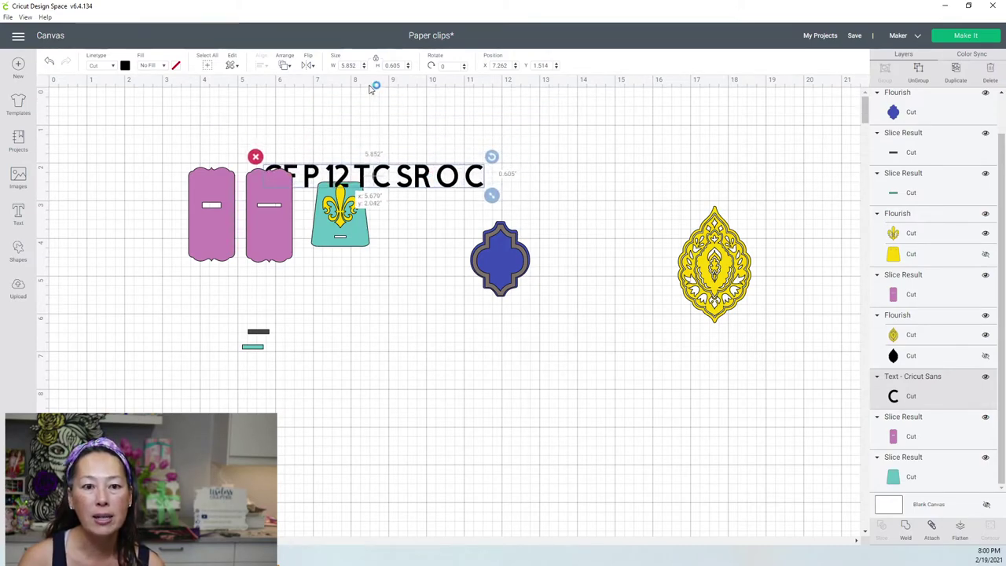
{"action": "left_click", "coordinate": [286, 70]}
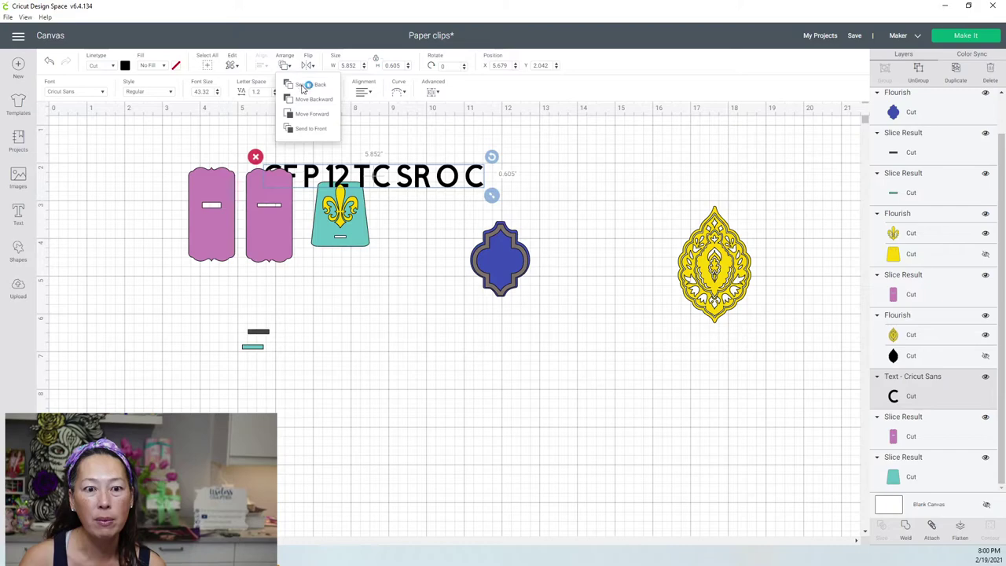
{"action": "left_click", "coordinate": [312, 128]}
{"action": "left_click_drag", "start_coordinate": [361, 179], "coordinate": [349, 189]}
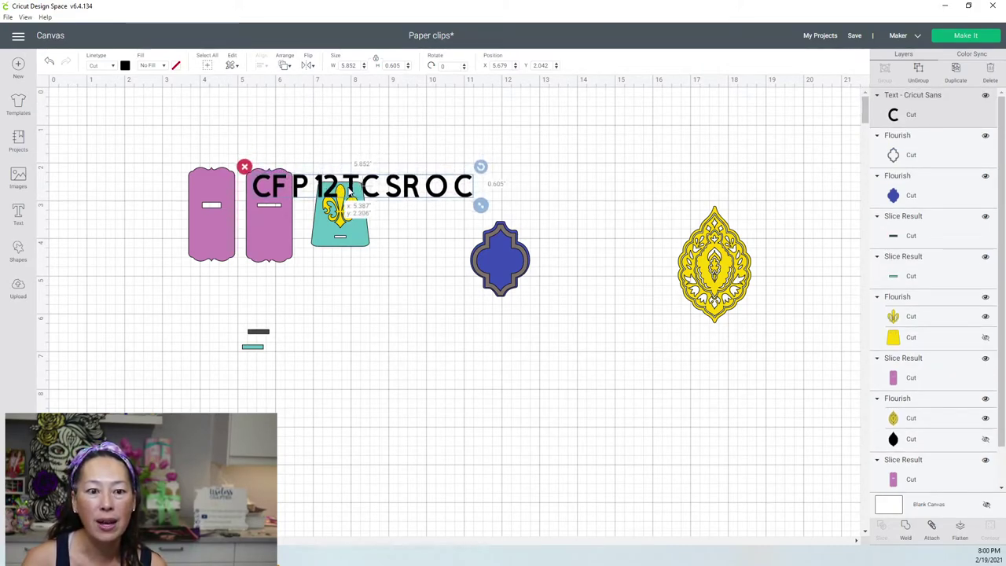
{"action": "left_click_drag", "start_coordinate": [349, 191], "coordinate": [353, 194]}
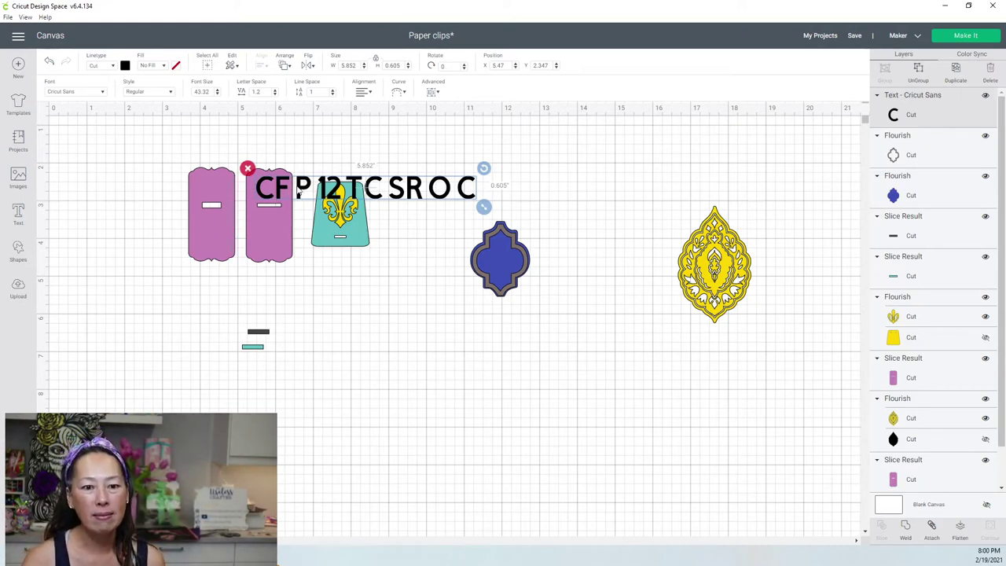
{"action": "left_click_drag", "start_coordinate": [285, 188], "coordinate": [559, 185]}
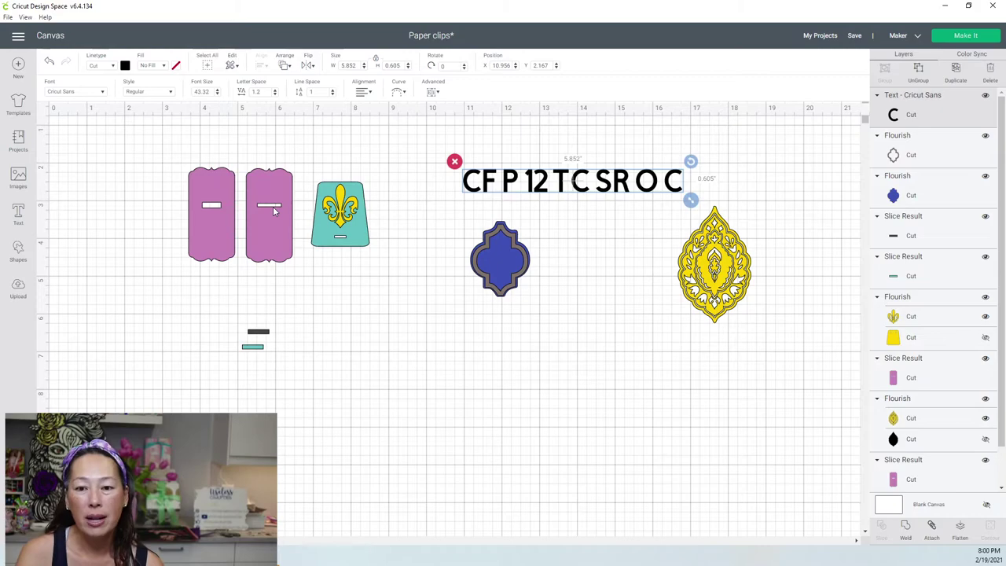
Move the yellow flourish down-left, duplicate it with Ctrl+D, and select the original.
{"action": "left_click", "coordinate": [745, 275]}
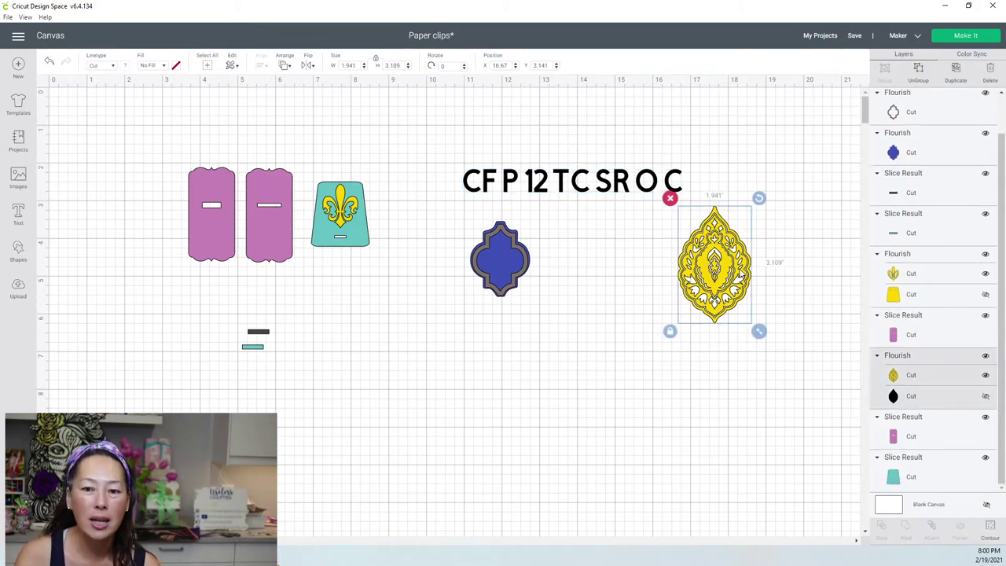
{"action": "left_click_drag", "start_coordinate": [741, 292], "coordinate": [647, 324]}
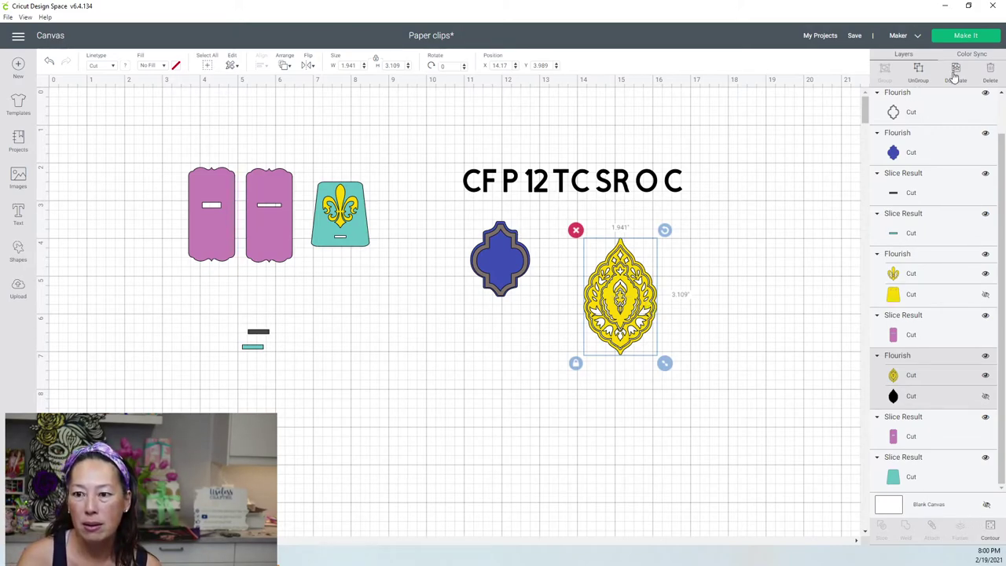
{"action": "scroll", "coordinate": [909, 96], "scroll_direction": "up", "scroll_amount": 2}
{"action": "key", "text": "ctrl+d"}
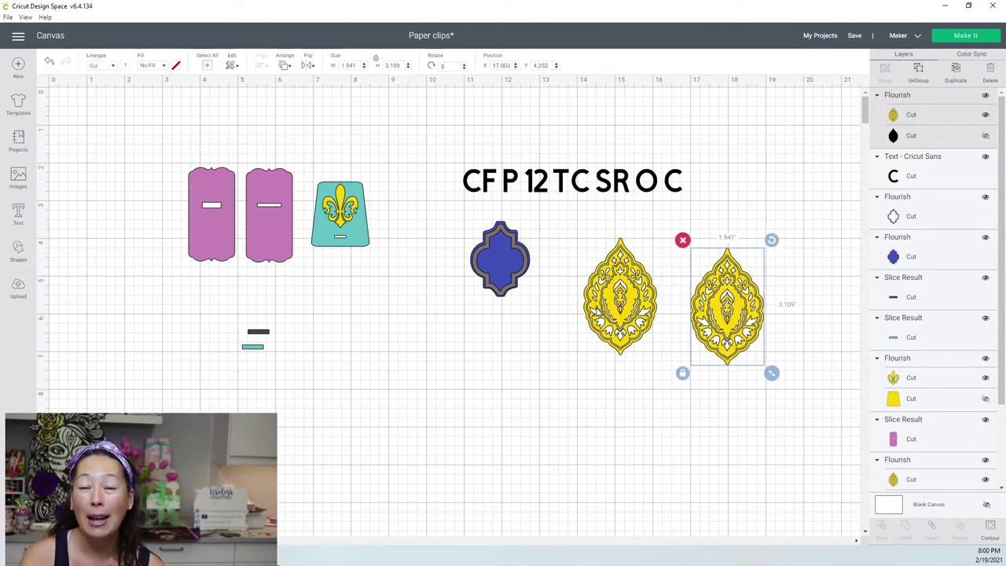
{"action": "left_click", "coordinate": [599, 315]}
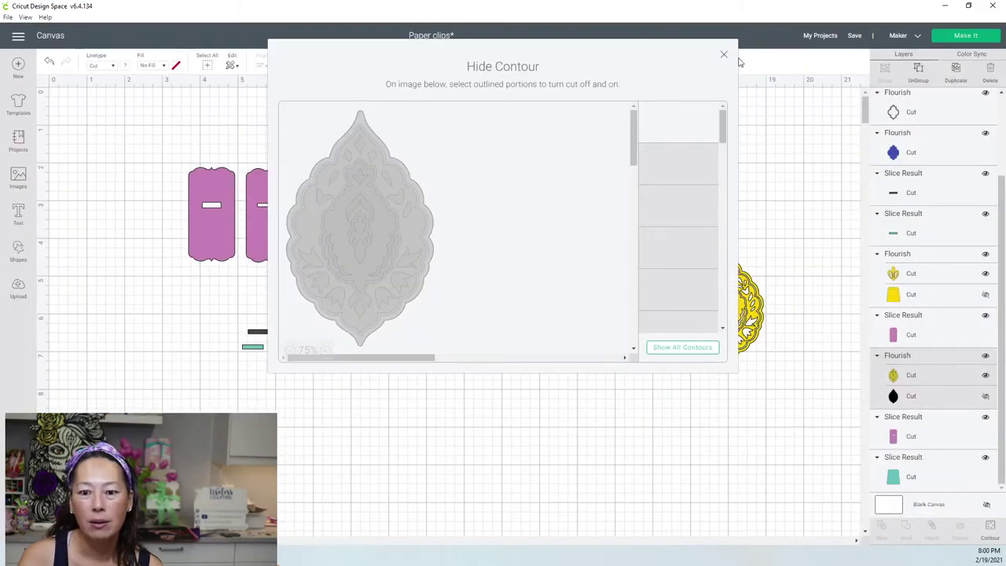
Finish hiding the inner contours, then shrink the solid yellow base and shift it left.
{"action": "left_click", "coordinate": [724, 59]}
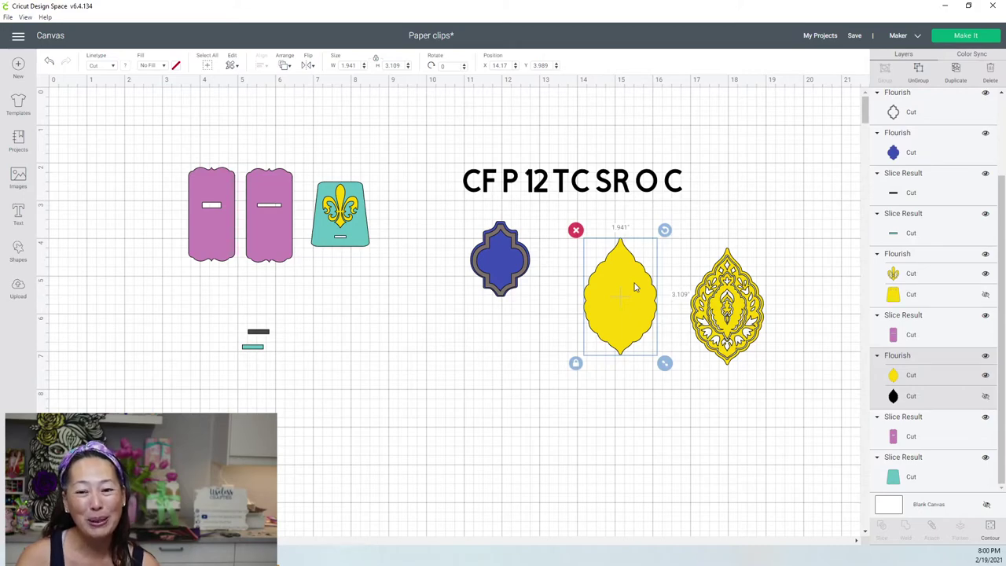
{"action": "left_click_drag", "start_coordinate": [664, 362], "coordinate": [647, 337]}
{"action": "mouse_move", "coordinate": [610, 281]}
{"action": "left_mouse_down"}
{"action": "mouse_move", "coordinate": [334, 235]}
{"action": "mouse_move", "coordinate": [265, 208]}
{"action": "mouse_move", "coordinate": [606, 294]}
{"action": "left_mouse_up"}
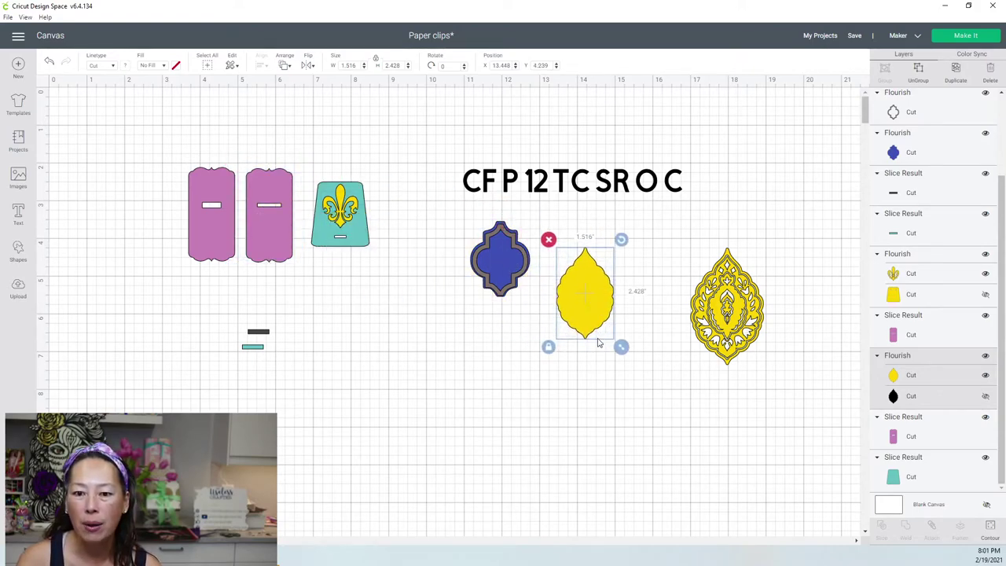
Shrink the detailed gold flourish and stack it on top of the yellow base.
{"action": "left_click", "coordinate": [691, 336]}
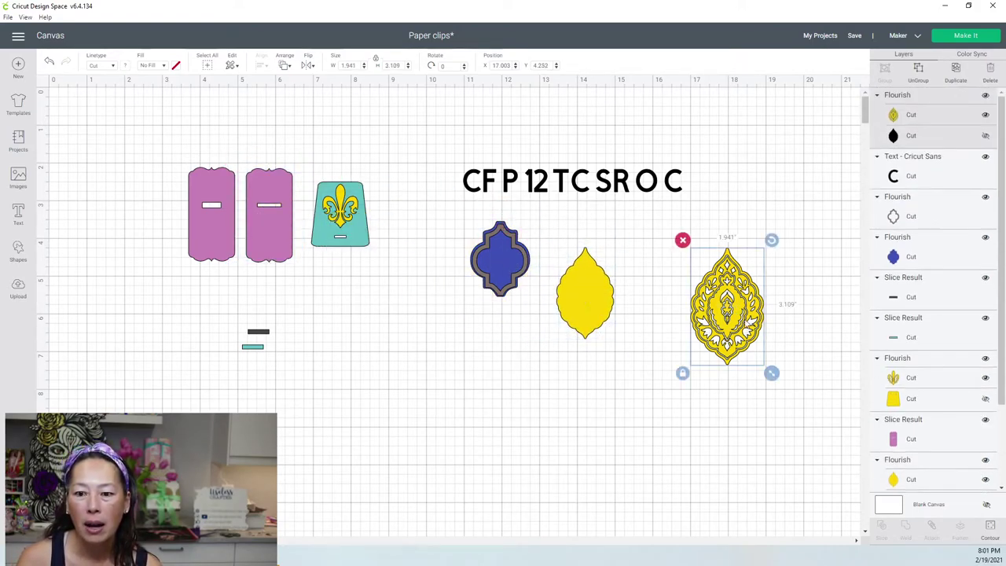
{"action": "left_click_drag", "start_coordinate": [771, 373], "coordinate": [751, 341]}
{"action": "left_click_drag", "start_coordinate": [731, 297], "coordinate": [596, 298]}
{"action": "left_click_drag", "start_coordinate": [619, 343], "coordinate": [775, 288]}
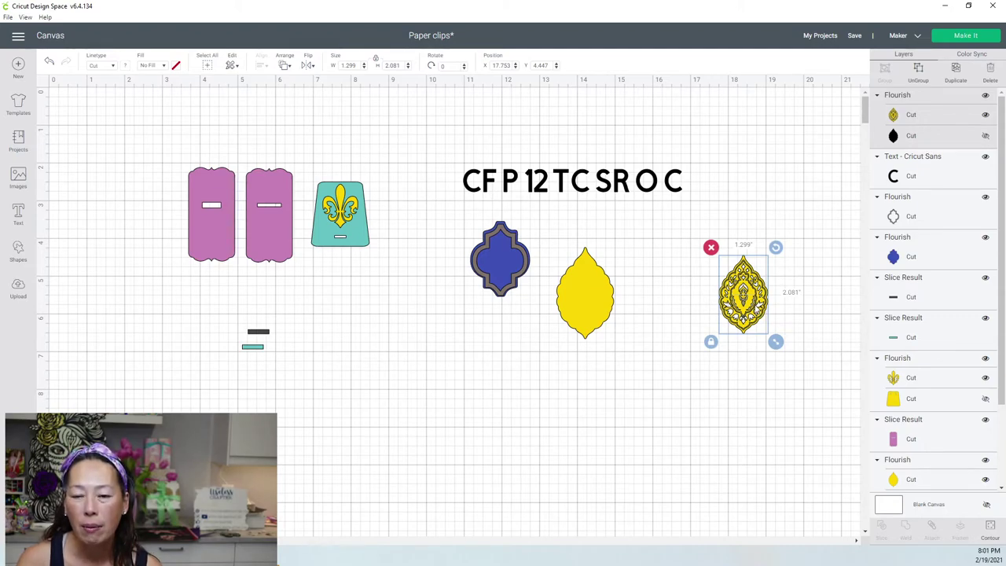
{"action": "left_click_drag", "start_coordinate": [743, 294], "coordinate": [586, 294]}
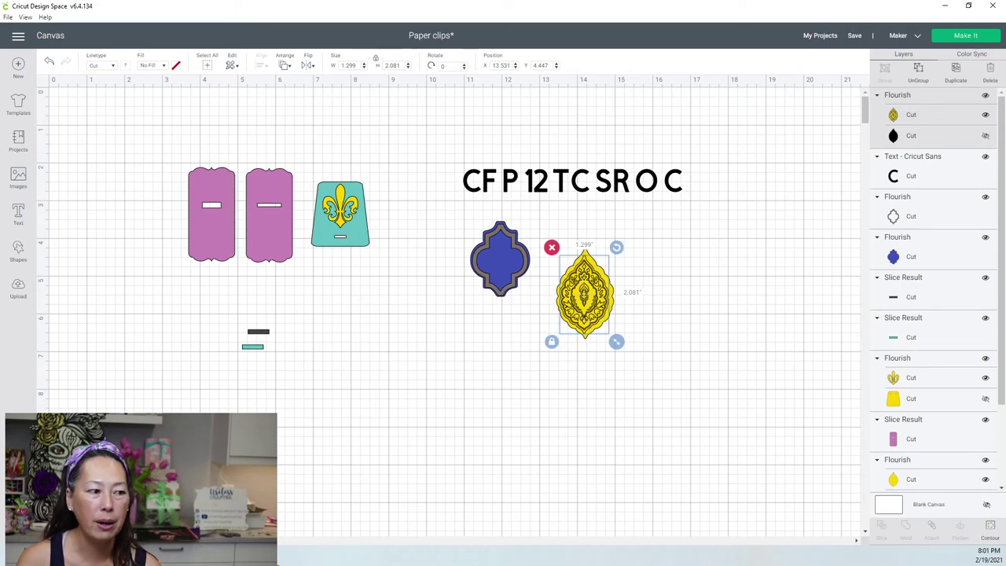
Move the teal slit rectangle below the quatrefoil and lift the gold flourish beside the yellow lemon tag.
{"action": "key", "text": "ctrl+plus"}
{"action": "key", "text": "ctrl+plus"}
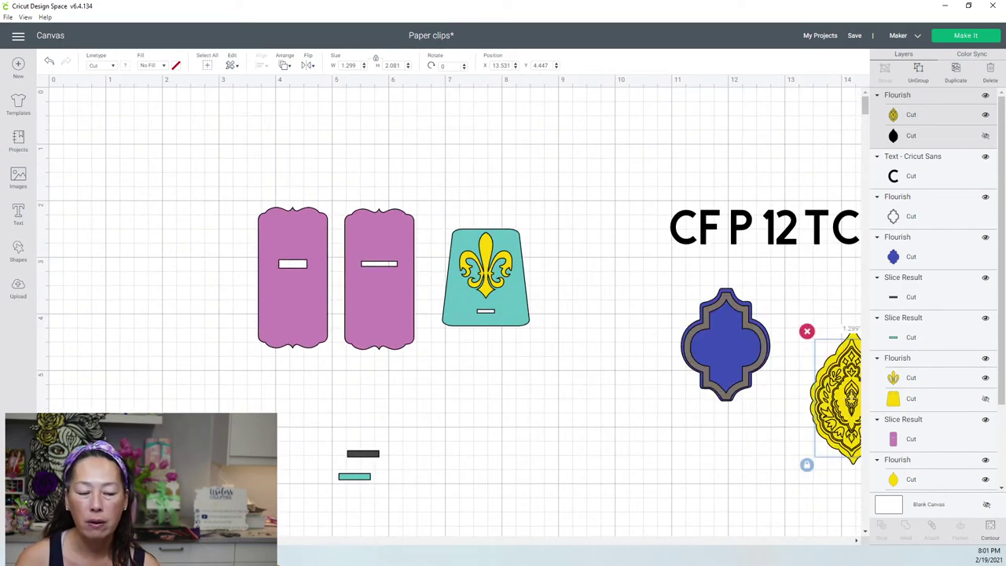
{"action": "scroll", "coordinate": [452, 306], "scroll_direction": "right", "scroll_amount": 5}
{"action": "scroll", "coordinate": [452, 306], "scroll_direction": "left", "scroll_amount": 2}
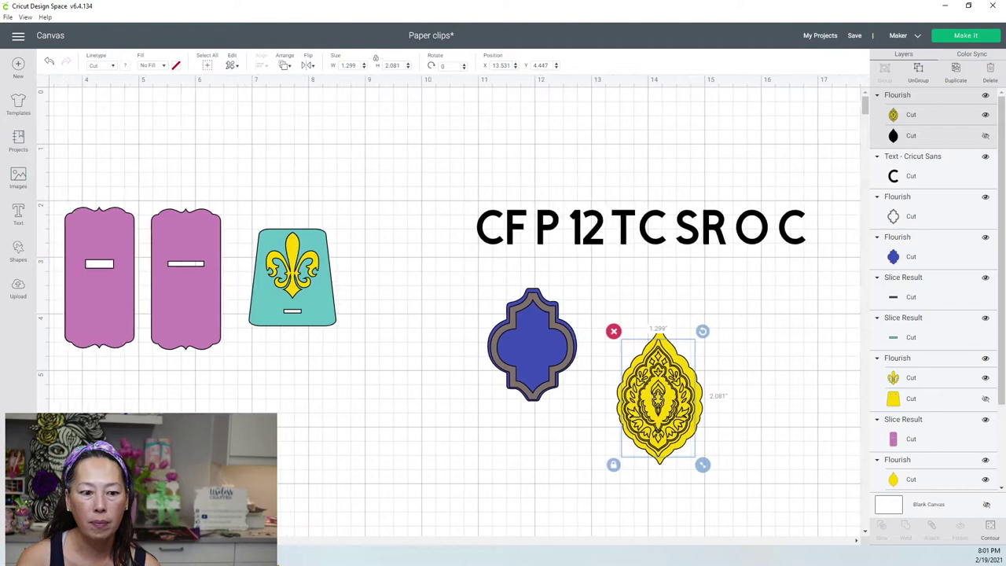
{"action": "left_click", "coordinate": [912, 327]}
{"action": "scroll", "coordinate": [931, 298], "scroll_direction": "down", "scroll_amount": 2}
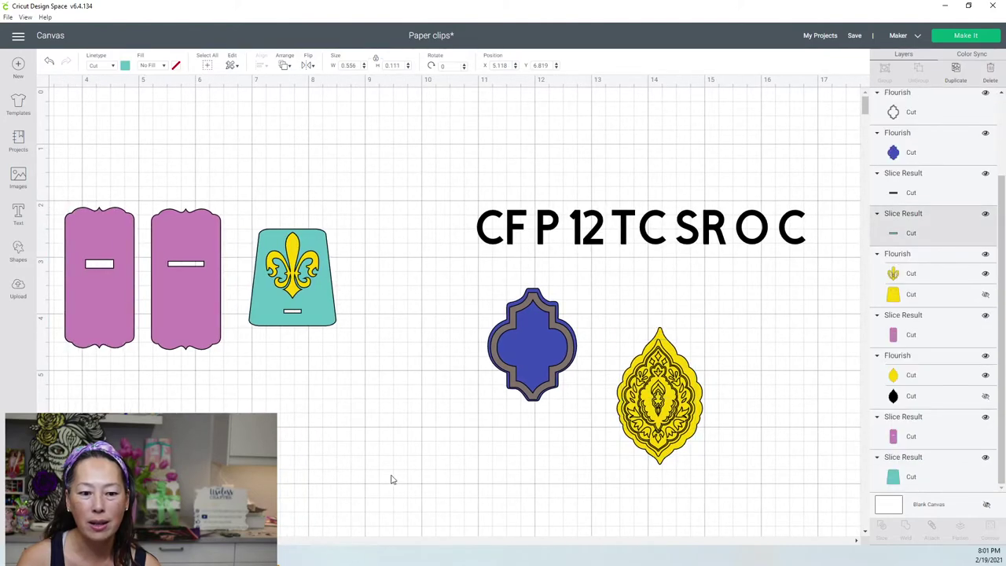
{"action": "left_click_drag", "start_coordinate": [392, 479], "coordinate": [559, 455]}
{"action": "left_click", "coordinate": [659, 419]}
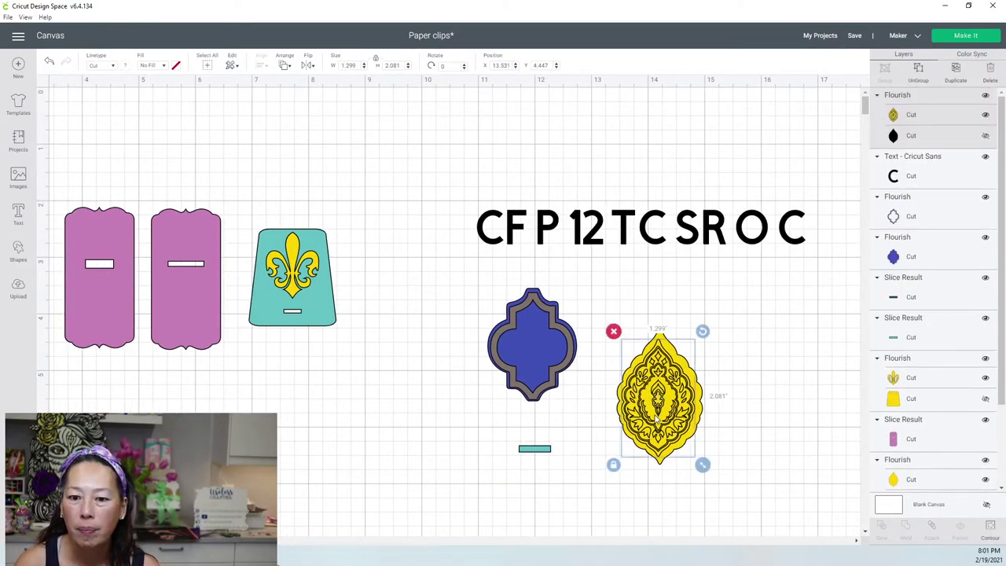
{"action": "left_click_drag", "start_coordinate": [658, 421], "coordinate": [762, 355]}
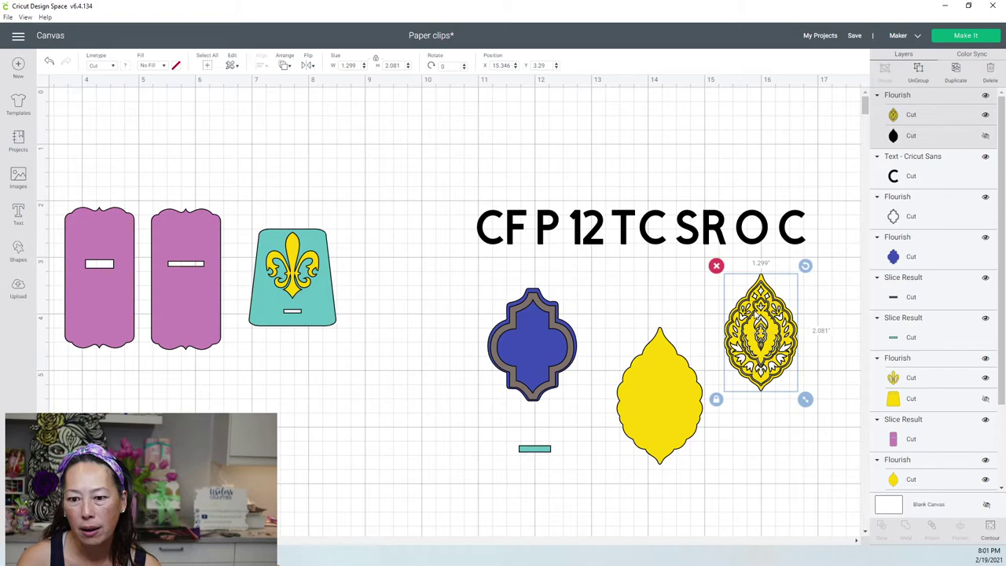
{"action": "left_click", "coordinate": [992, 528]}
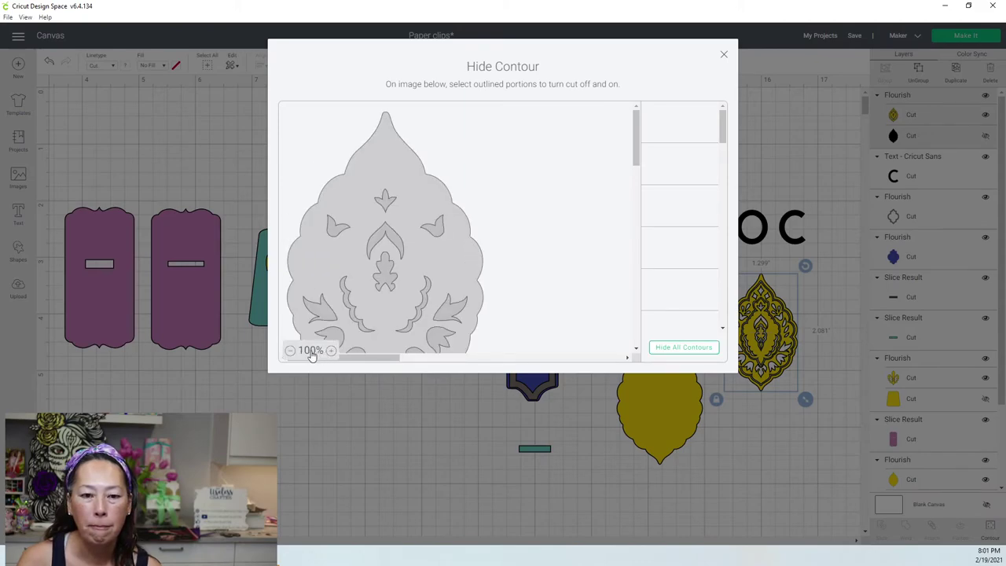
{"action": "scroll", "coordinate": [375, 277], "scroll_direction": "down", "scroll_amount": 2}
{"action": "scroll", "coordinate": [375, 278], "scroll_direction": "down", "scroll_amount": 1}
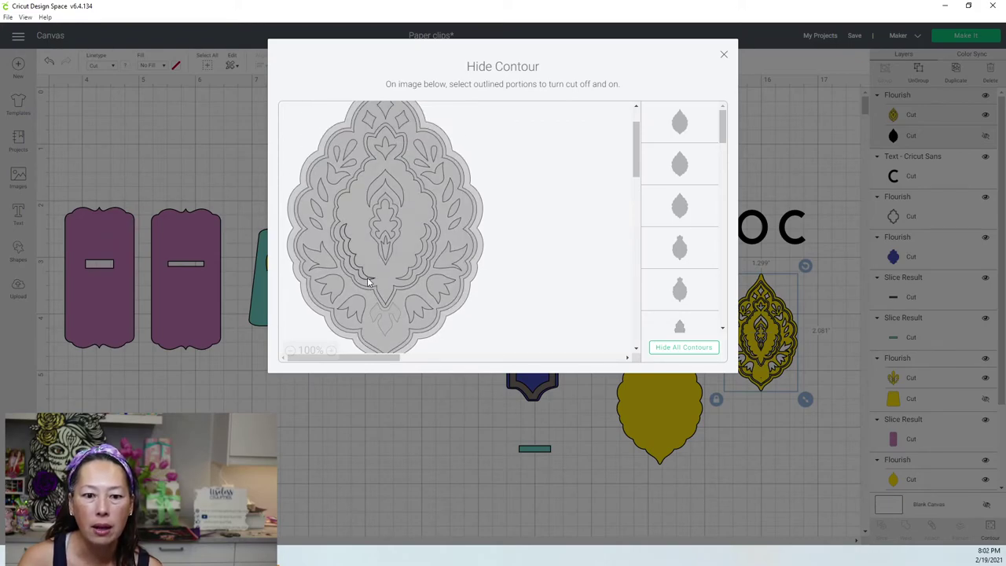
{"action": "left_click", "coordinate": [406, 280]}
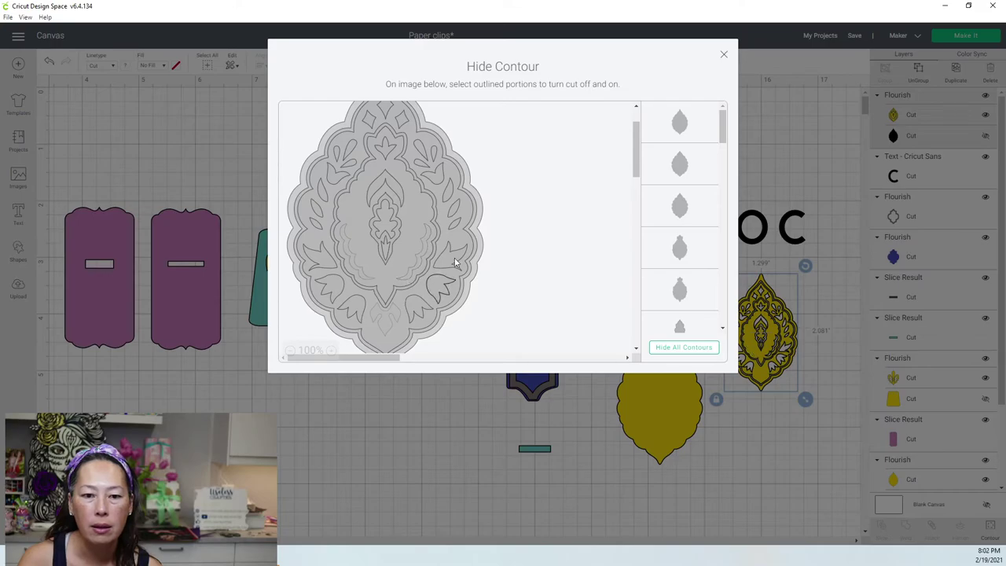
{"action": "left_click", "coordinate": [723, 55]}
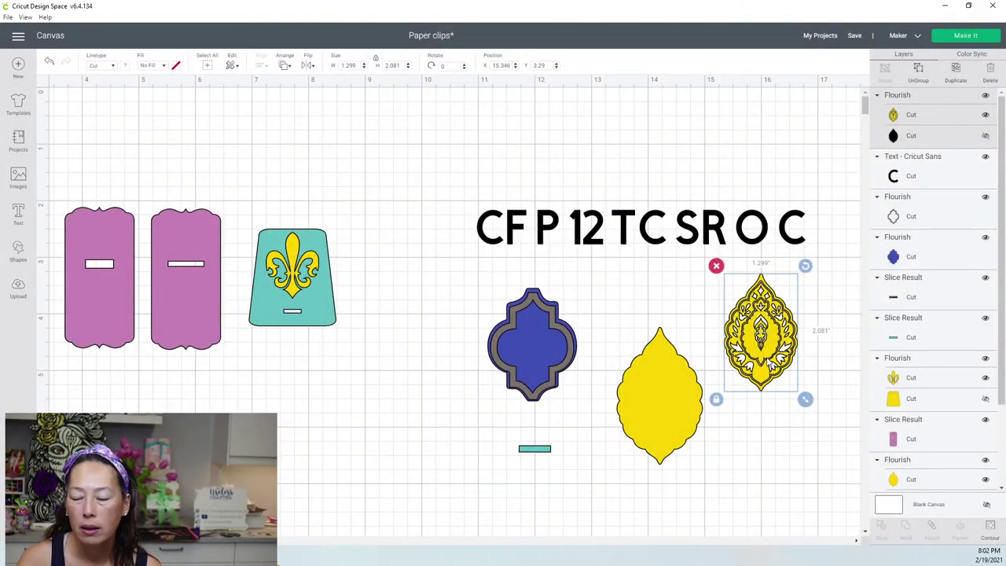
{"action": "left_click", "coordinate": [988, 534]}
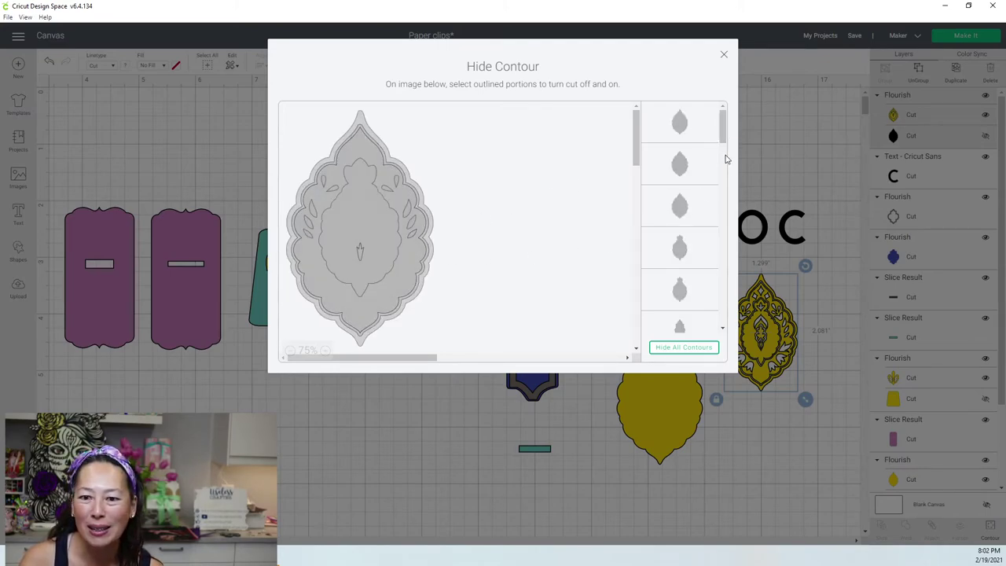
{"action": "left_click_drag", "start_coordinate": [721, 131], "coordinate": [724, 258]}
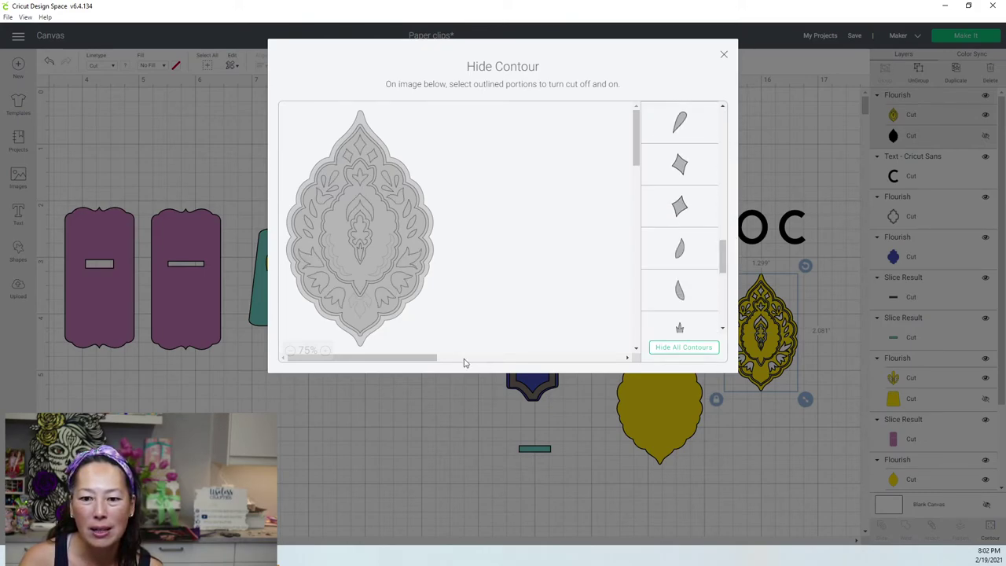
{"action": "left_click", "coordinate": [363, 289]}
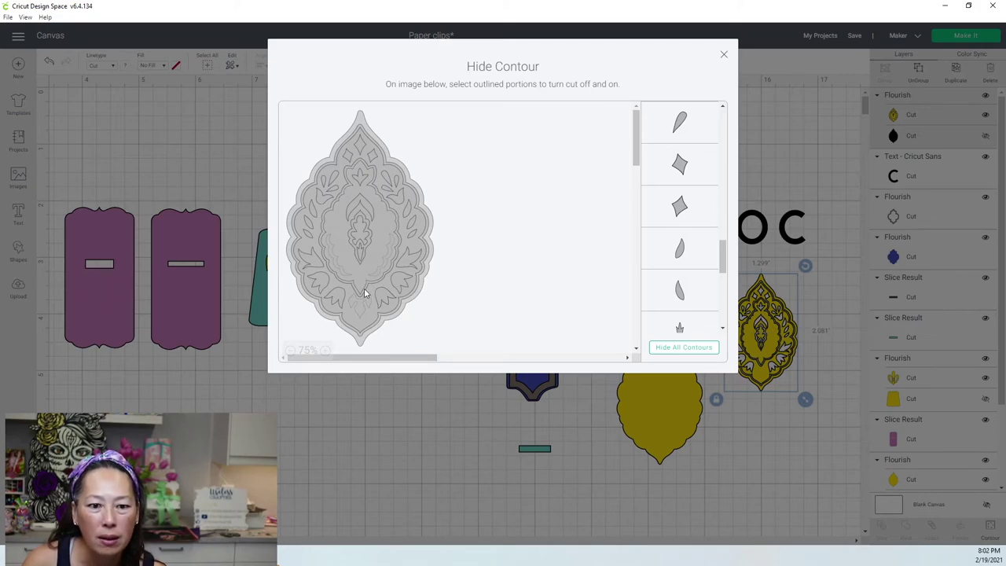
{"action": "left_click", "coordinate": [724, 57]}
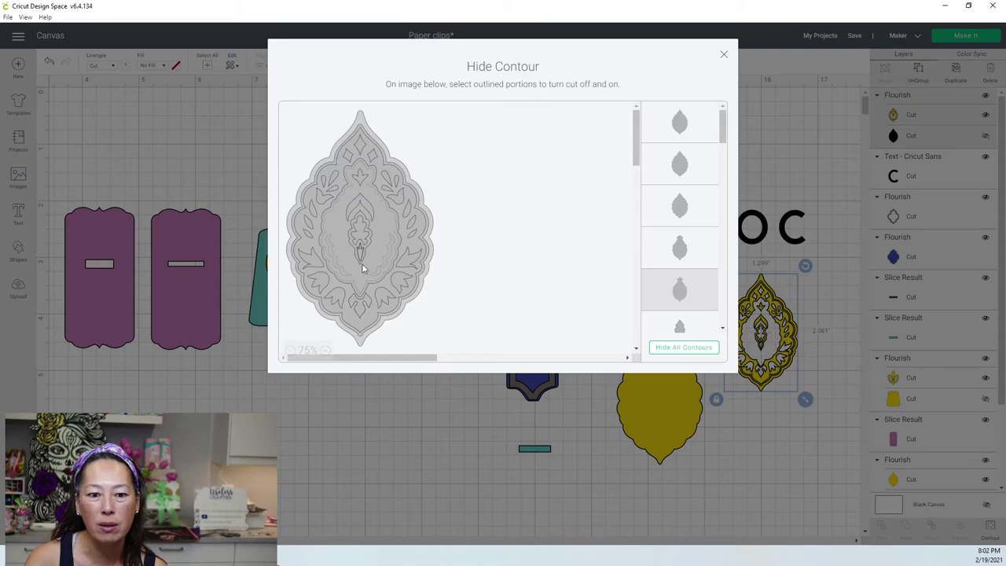
{"action": "left_click", "coordinate": [362, 273]}
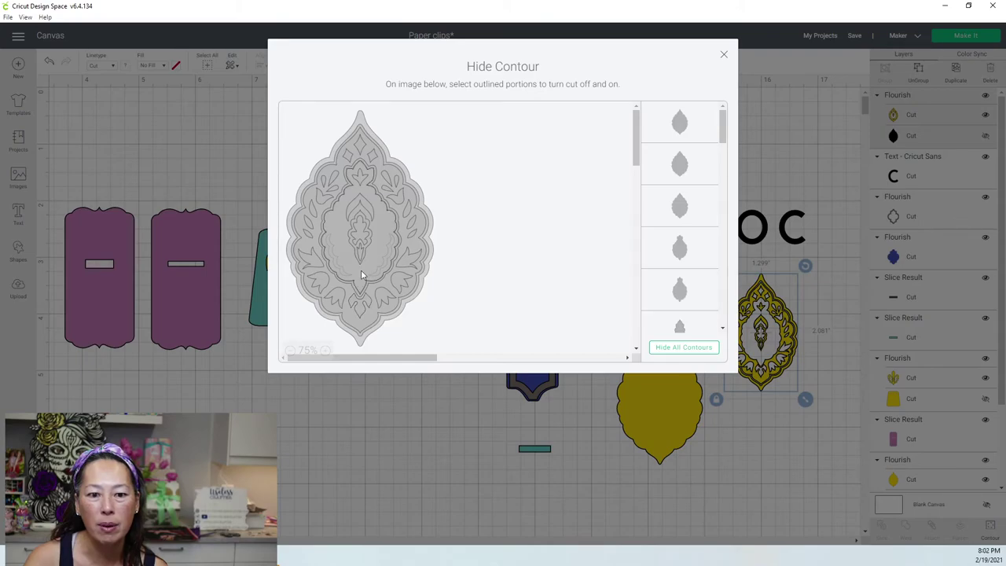
{"action": "left_click", "coordinate": [723, 58]}
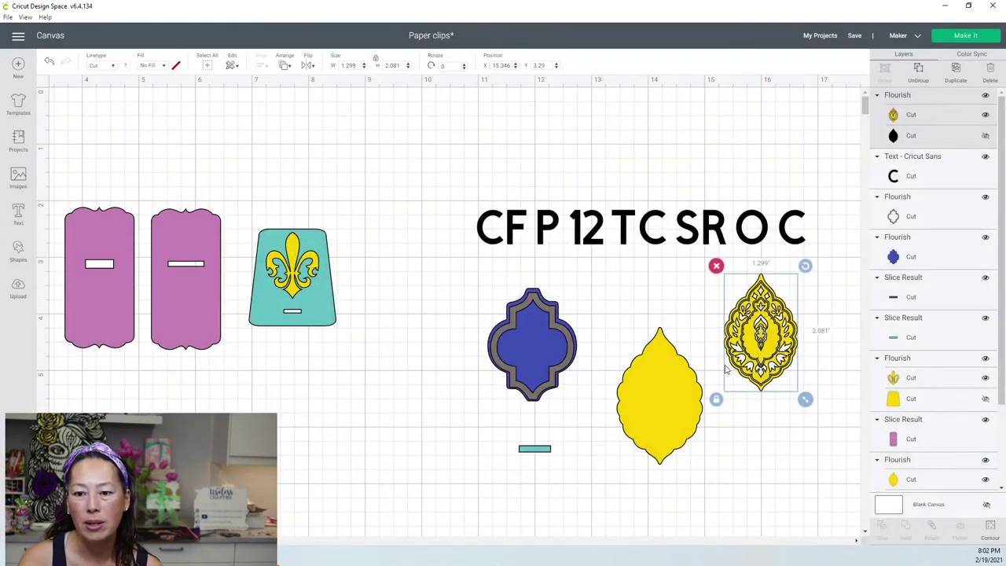
Place the flourish on the yellow lemon tag and hide its fifth inner contour.
{"action": "left_click_drag", "start_coordinate": [713, 377], "coordinate": [660, 383]}
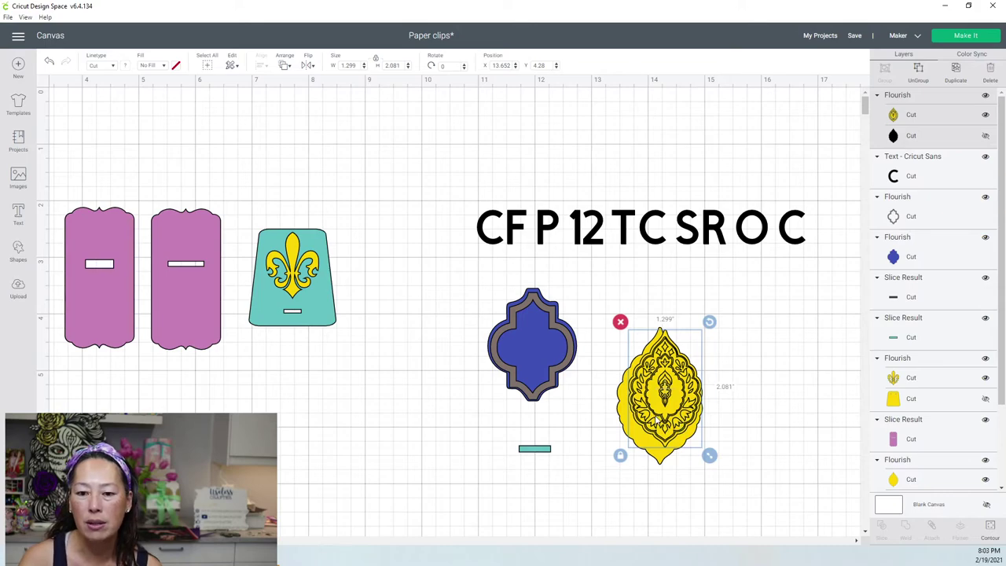
{"action": "mouse_move", "coordinate": [665, 425]}
{"action": "left_mouse_down"}
{"action": "mouse_move", "coordinate": [654, 435]}
{"action": "mouse_move", "coordinate": [679, 412]}
{"action": "left_mouse_up"}
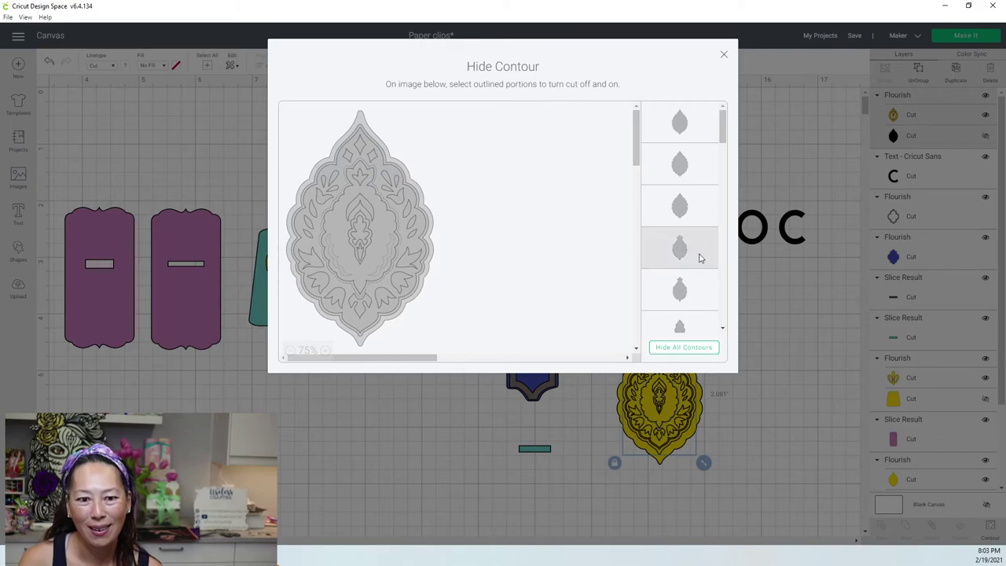
{"action": "left_click", "coordinate": [694, 292]}
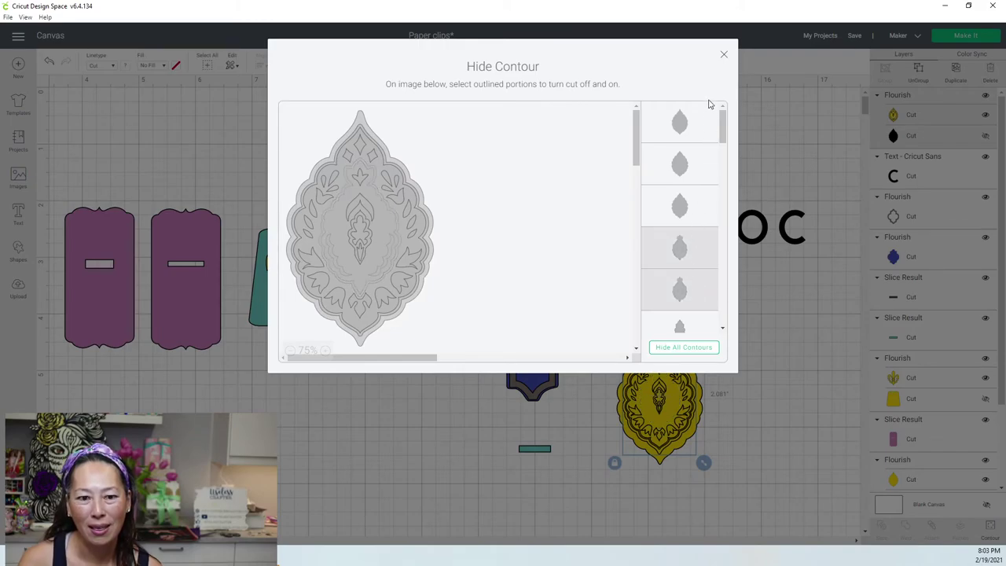
{"action": "left_click", "coordinate": [724, 58]}
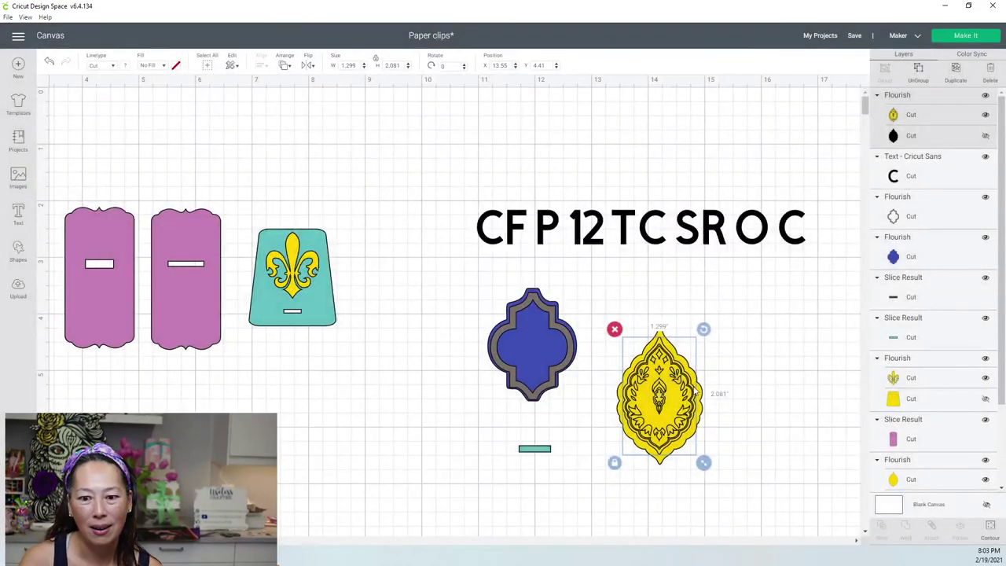
Recentre the flourish on the lemon and hide a small contour near its bottom centre.
{"action": "left_click_drag", "start_coordinate": [676, 385], "coordinate": [760, 356]}
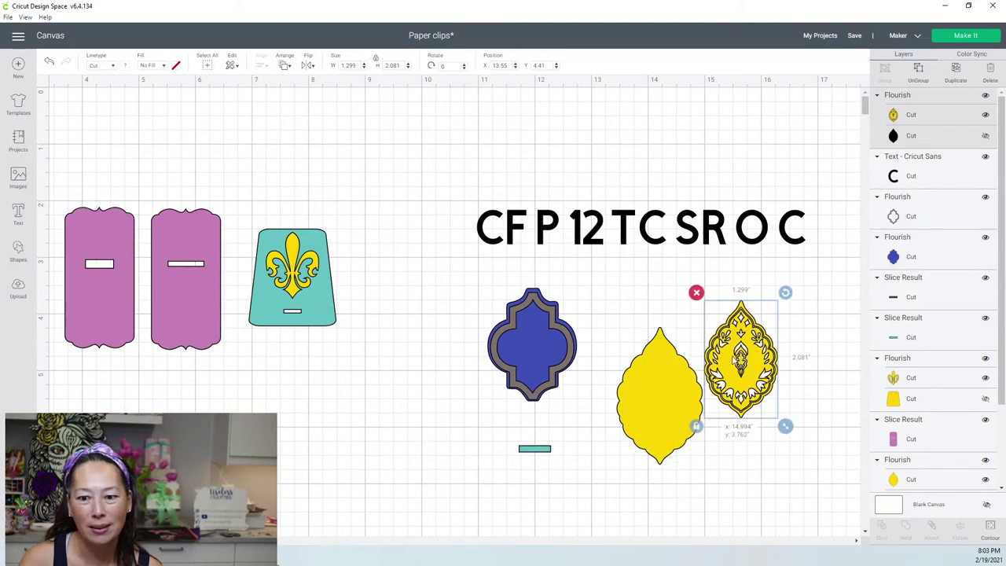
{"action": "left_click_drag", "start_coordinate": [731, 360], "coordinate": [677, 398]}
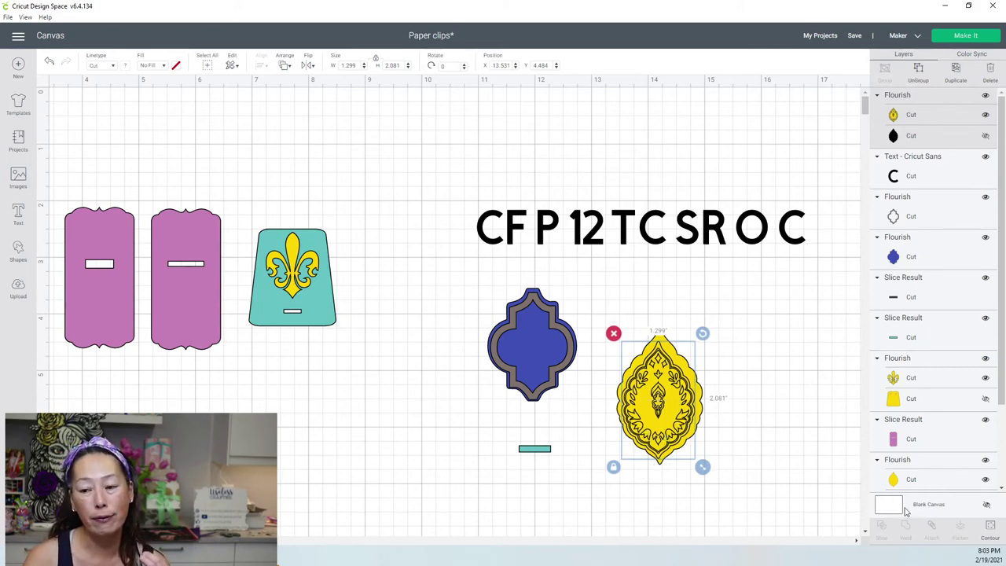
{"action": "left_click", "coordinate": [989, 528]}
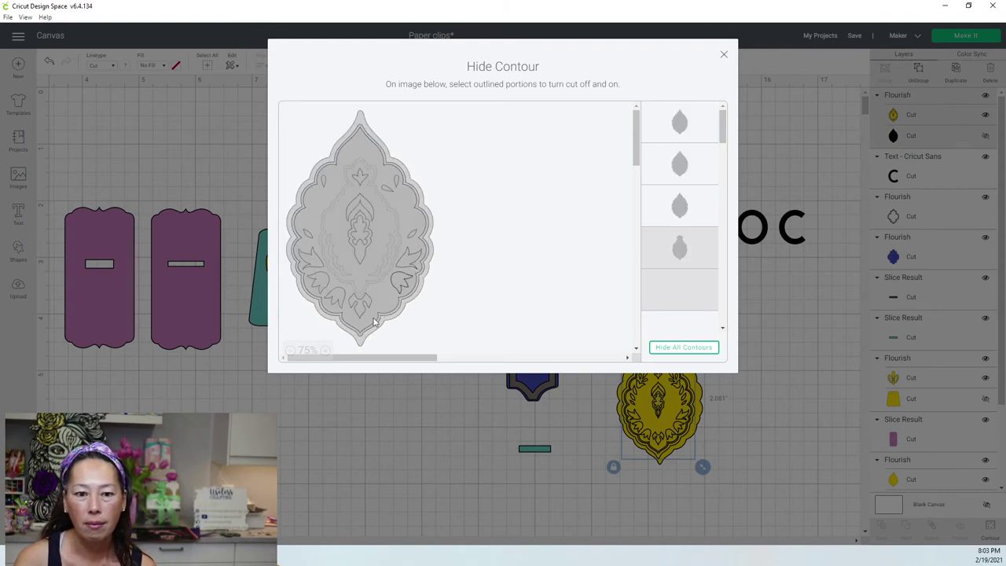
{"action": "left_click", "coordinate": [360, 313]}
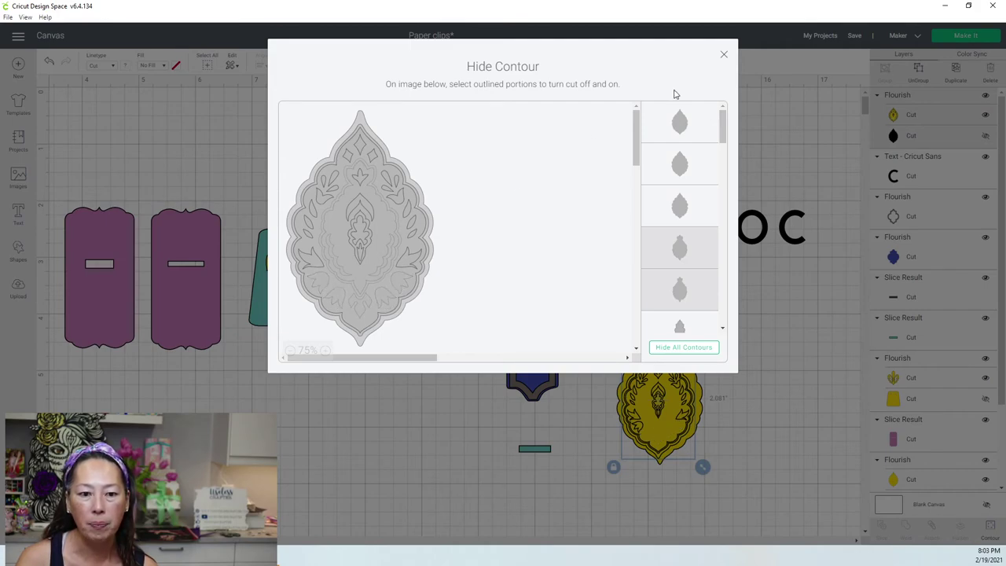
{"action": "left_click", "coordinate": [725, 57]}
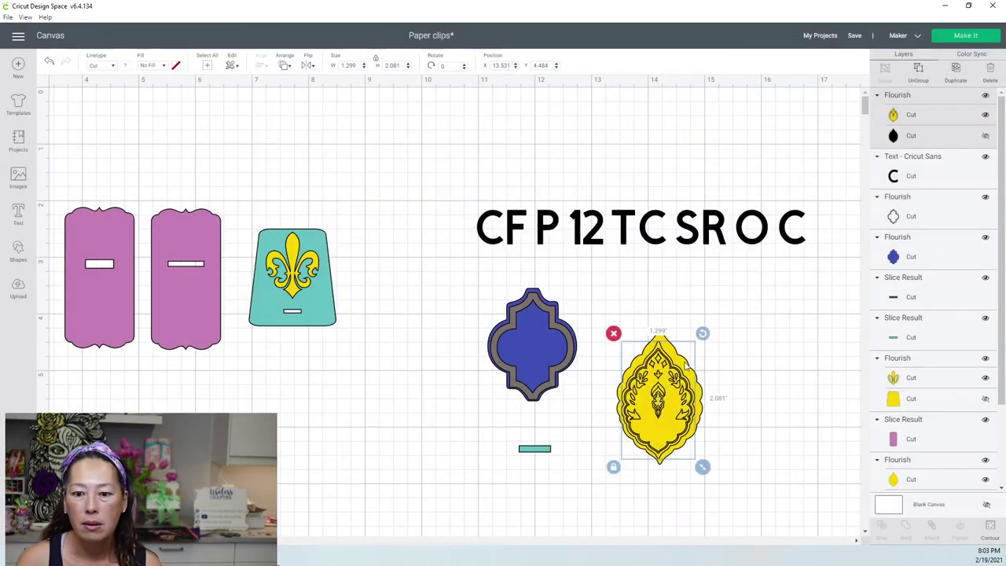
{"action": "left_click", "coordinate": [759, 405]}
{"action": "left_click", "coordinate": [667, 404]}
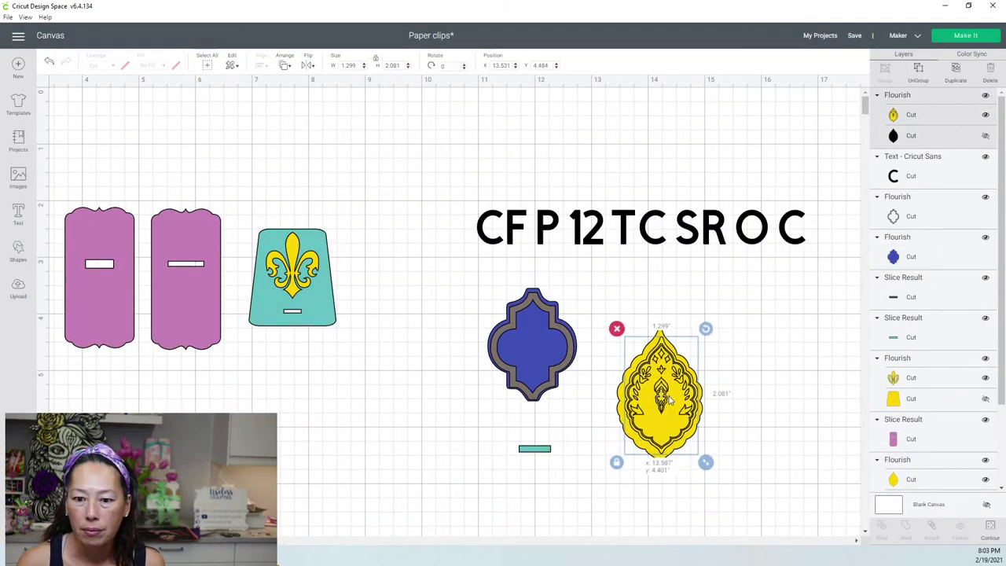
{"action": "left_click", "coordinate": [748, 467]}
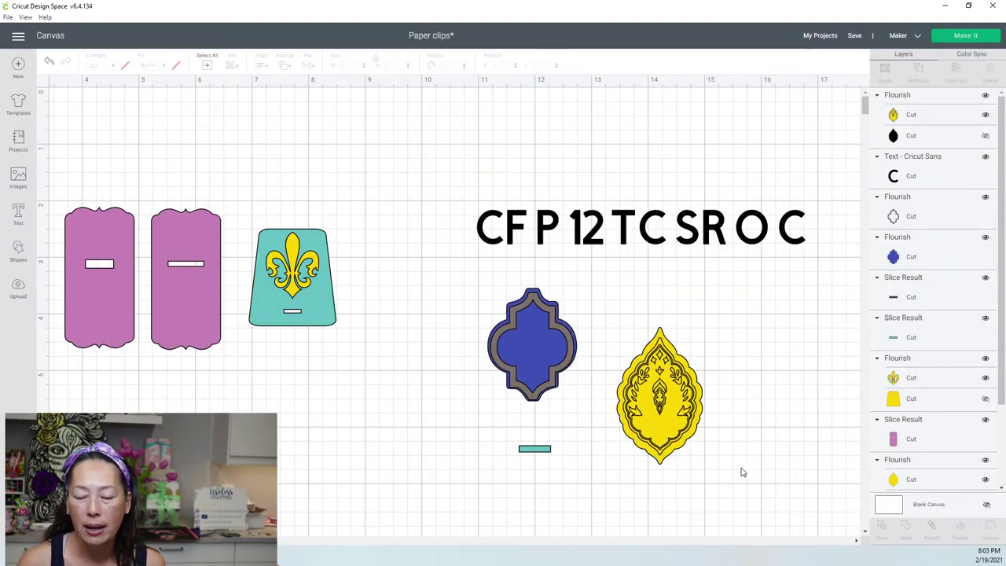
Move the teal slit bar onto the yellow flourish and bring it to the front.
{"action": "left_click", "coordinate": [542, 449]}
{"action": "left_click_drag", "start_coordinate": [542, 450], "coordinate": [672, 428]}
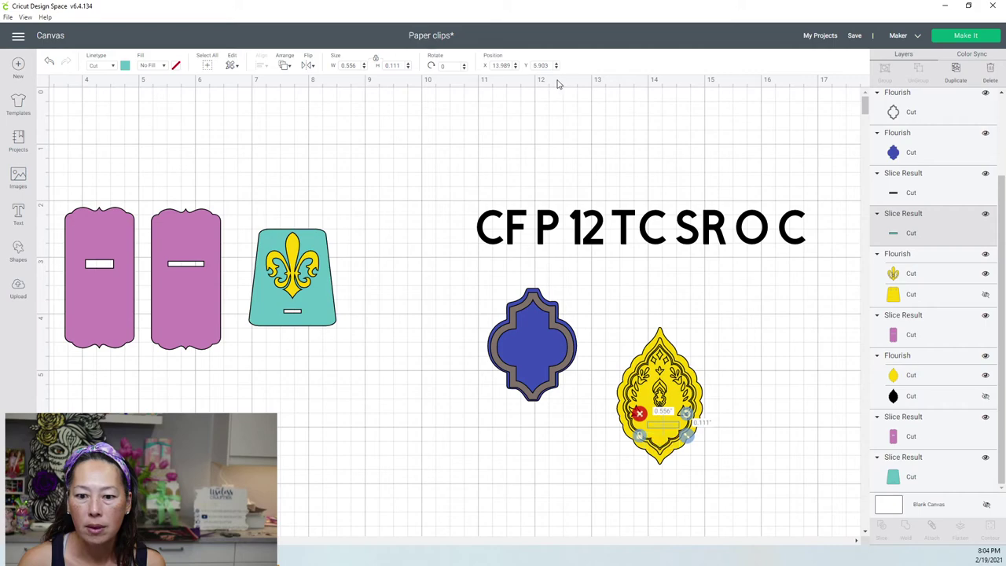
{"action": "left_click", "coordinate": [285, 66]}
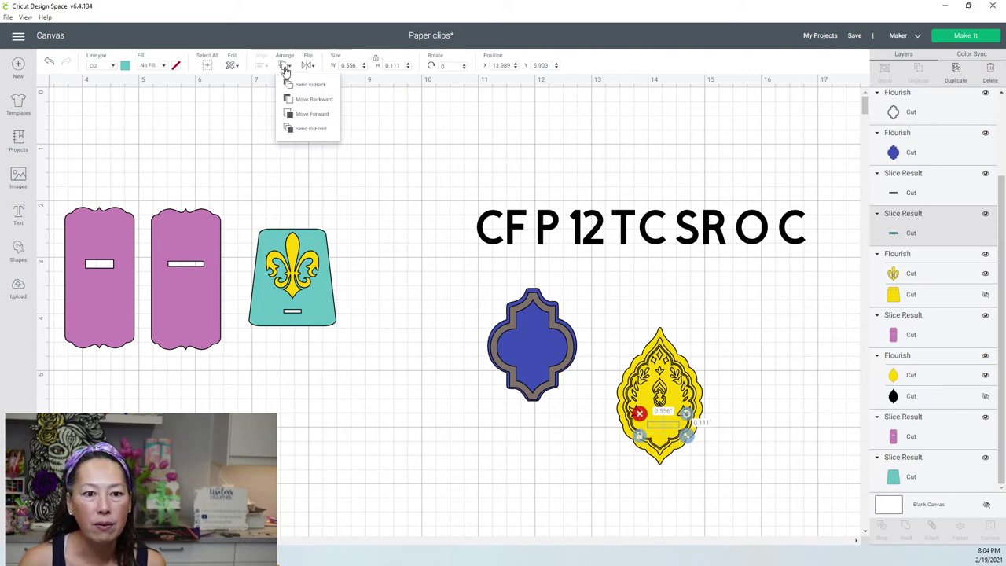
{"action": "left_click", "coordinate": [312, 128]}
{"action": "left_click_drag", "start_coordinate": [660, 429], "coordinate": [656, 429]}
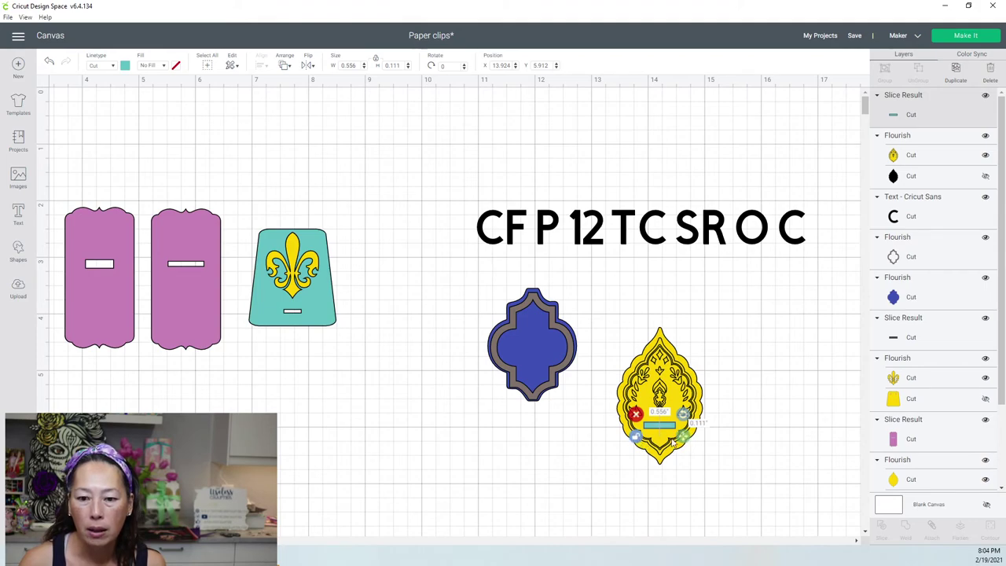
Narrow the teal bar to 0.491 in wide and select the whole flourish tag with it.
{"action": "left_click_drag", "start_coordinate": [683, 436], "coordinate": [676, 438]}
{"action": "left_click", "coordinate": [666, 427]}
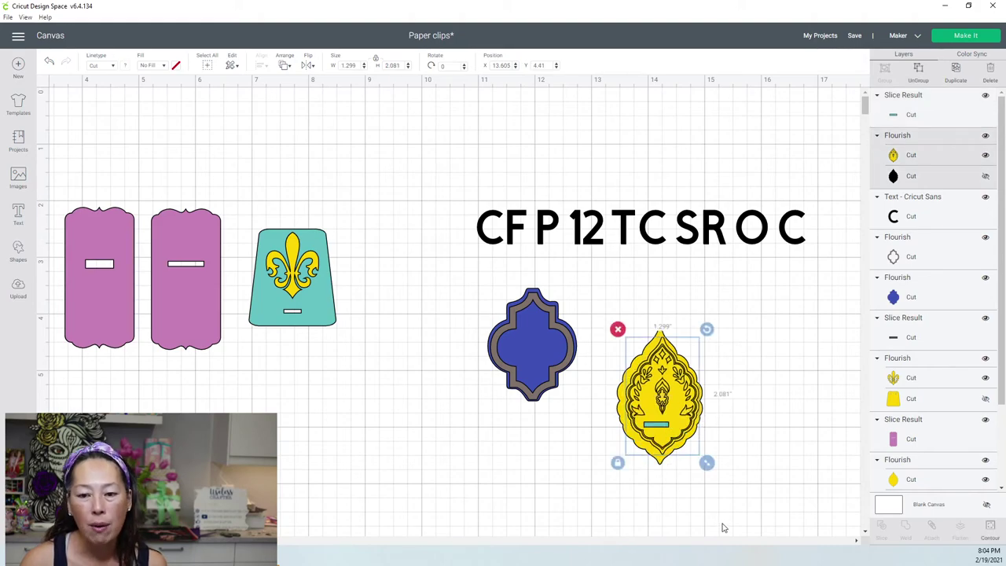
{"action": "left_click_drag", "start_coordinate": [733, 504], "coordinate": [617, 358]}
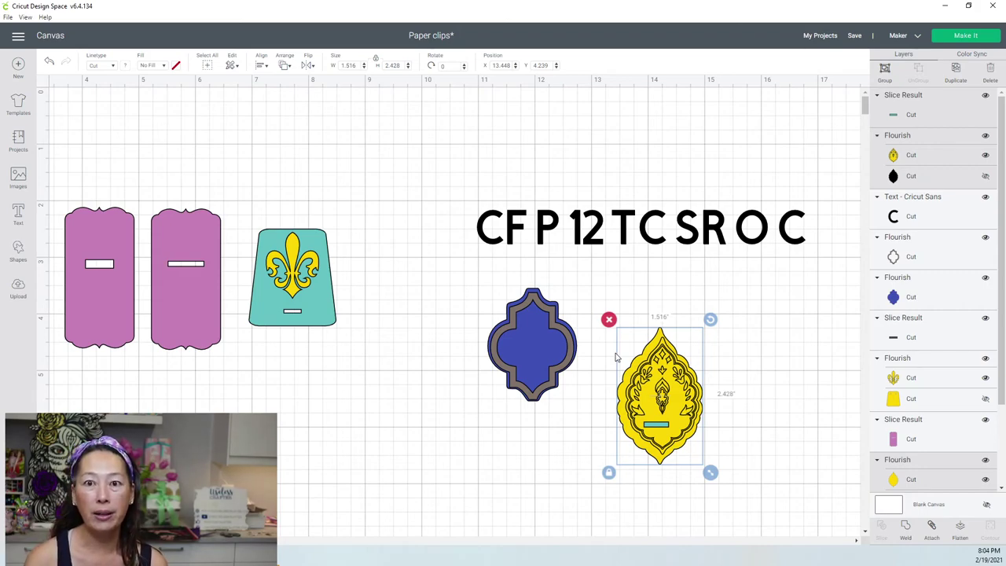
Center the teal slot horizontally on the yellow flourish using Align, then deselect.
{"action": "left_click", "coordinate": [262, 68]}
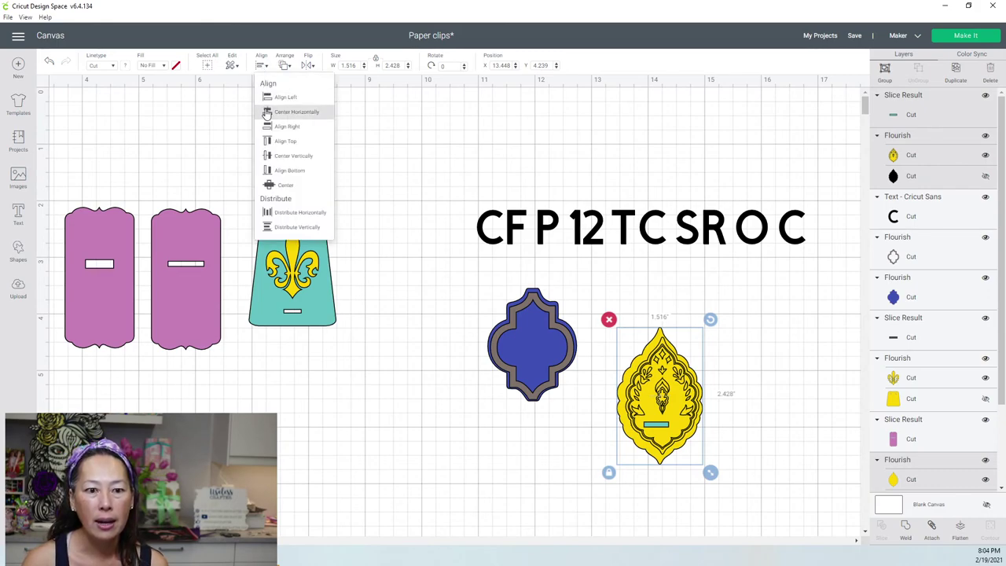
{"action": "left_click", "coordinate": [270, 115]}
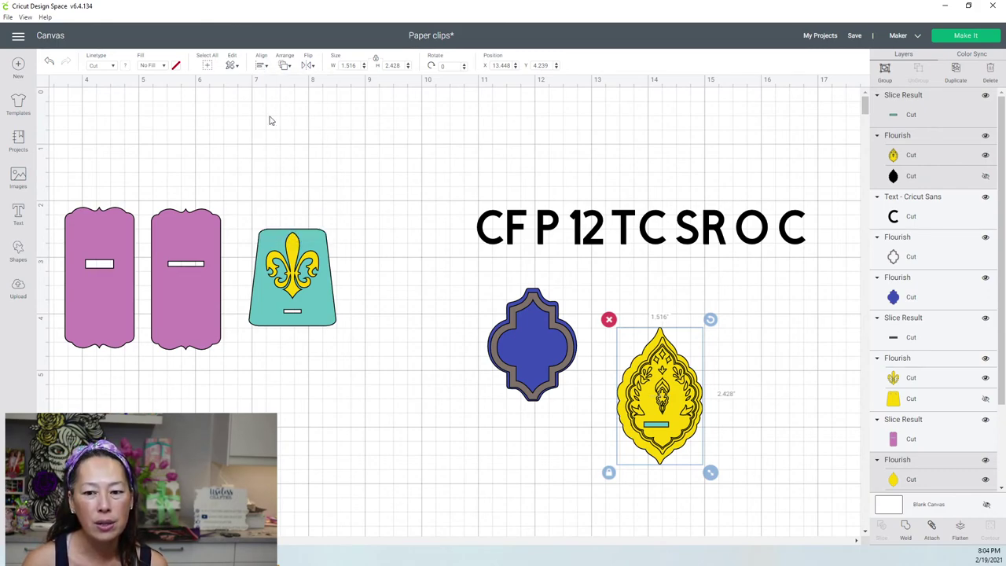
{"action": "left_click", "coordinate": [757, 447]}
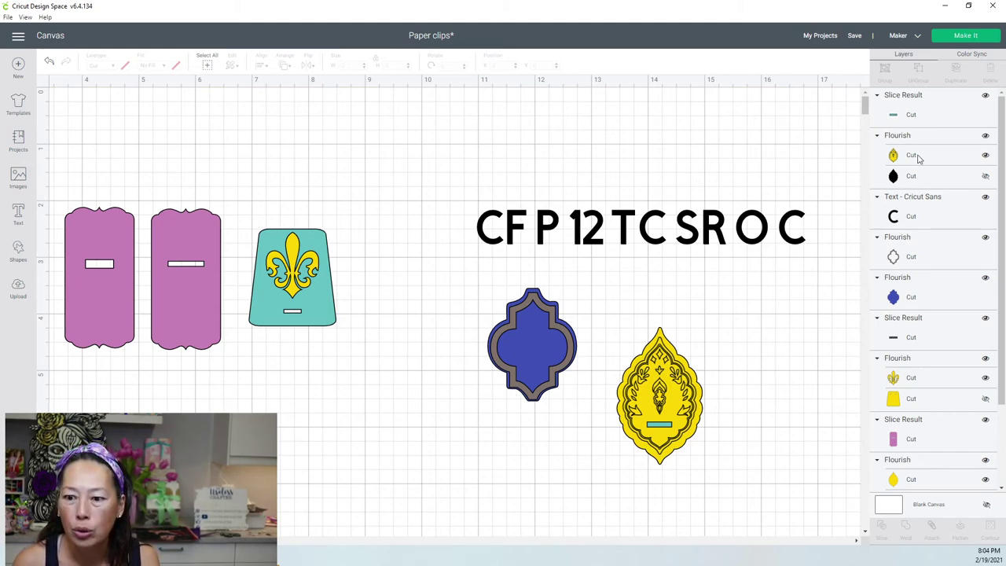
Ungroup the Flourish, delete its hidden black layer, and slice the slot out of the ornate flourish.
{"action": "left_click", "coordinate": [921, 121]}
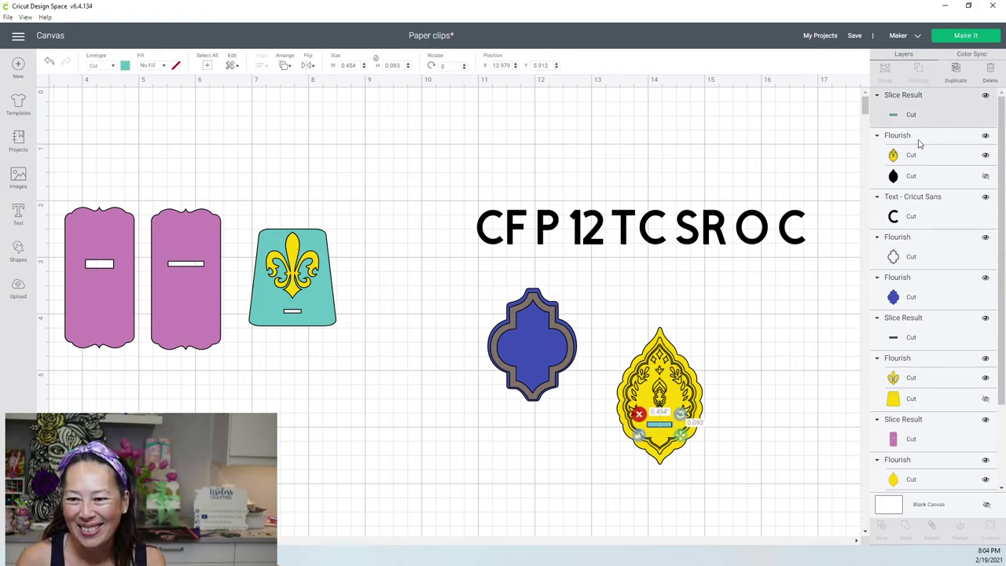
{"action": "left_click", "coordinate": [913, 157]}
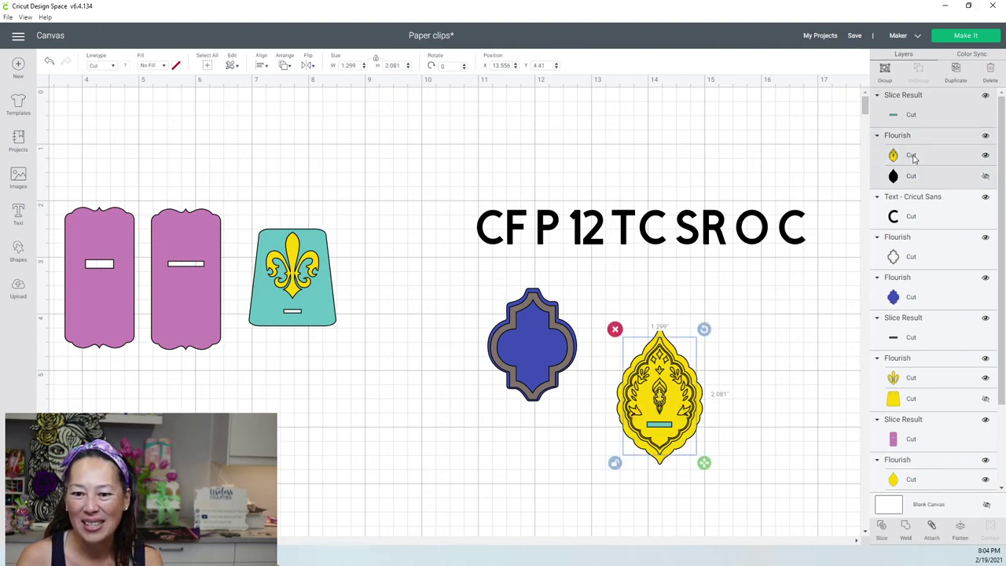
{"action": "left_click", "coordinate": [917, 138]}
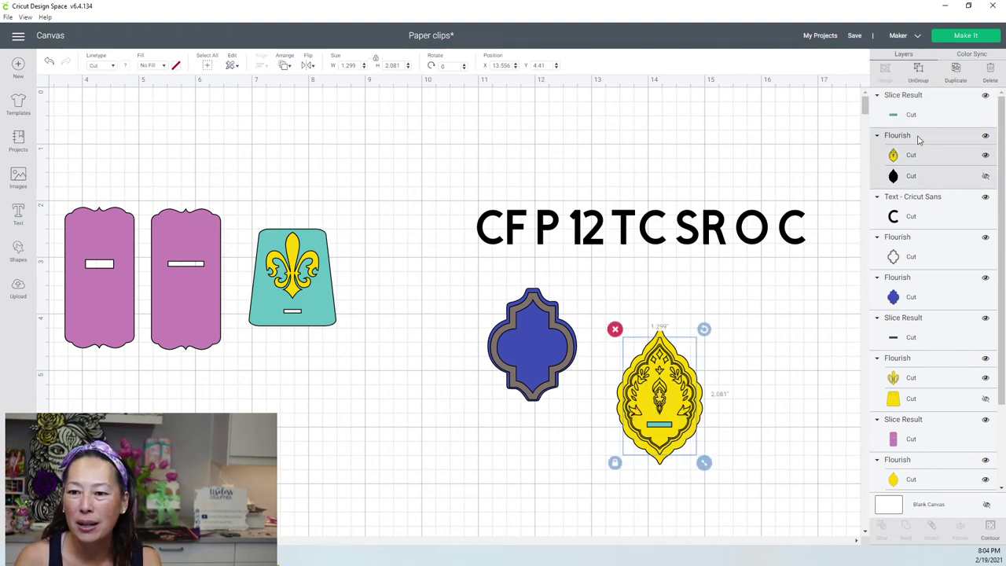
{"action": "left_click", "coordinate": [918, 72]}
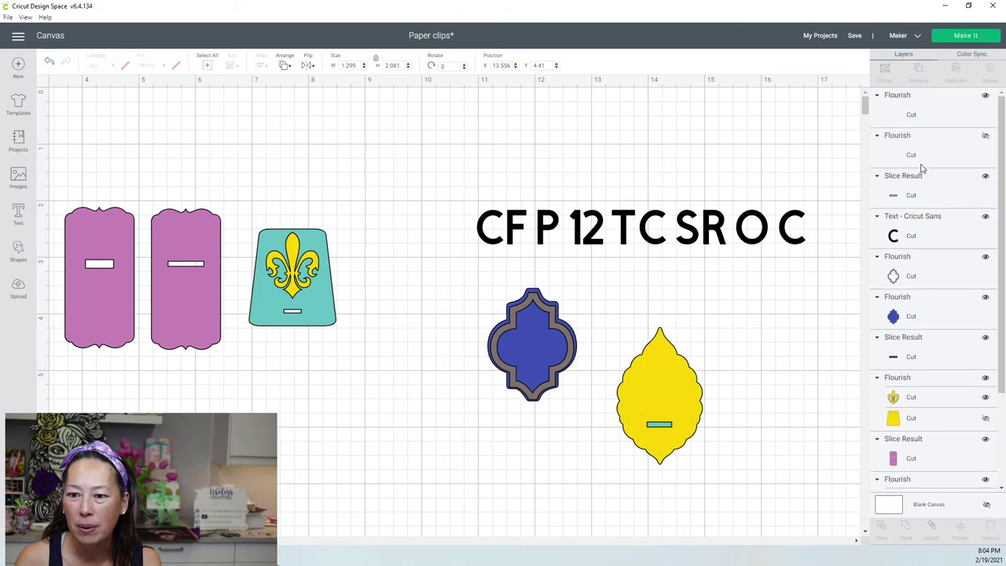
{"action": "left_click", "coordinate": [908, 152]}
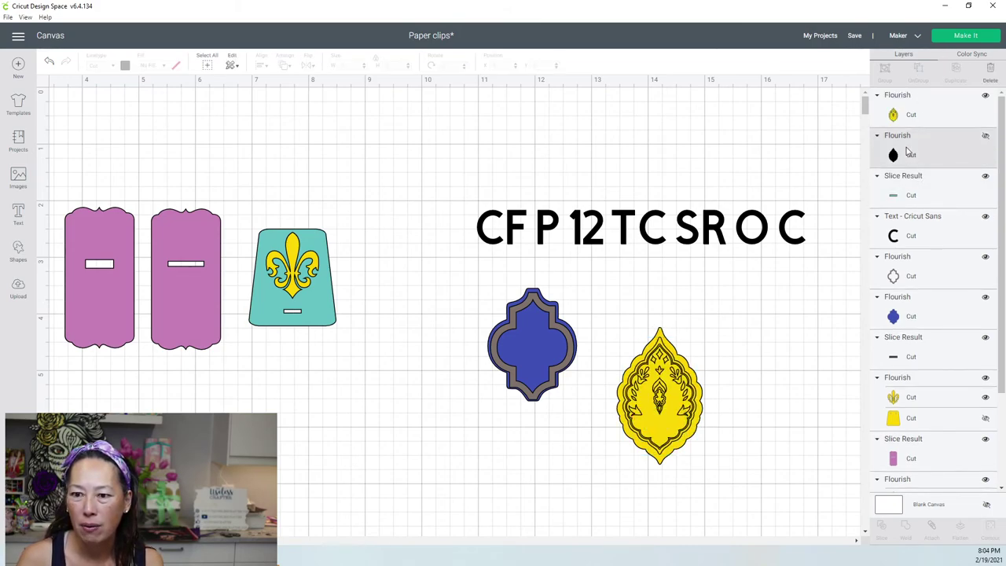
{"action": "key", "text": "Delete"}
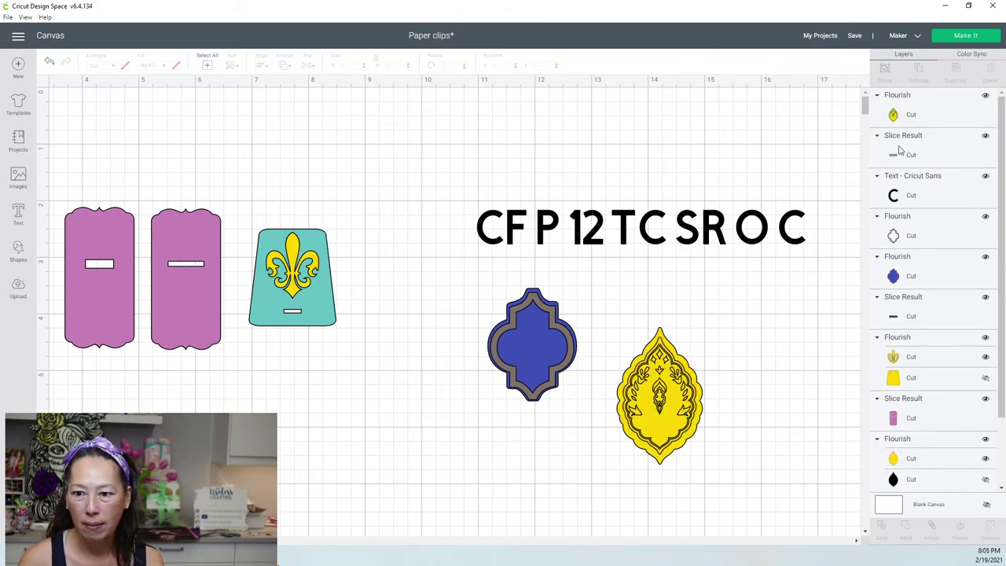
{"action": "left_click", "coordinate": [901, 117]}
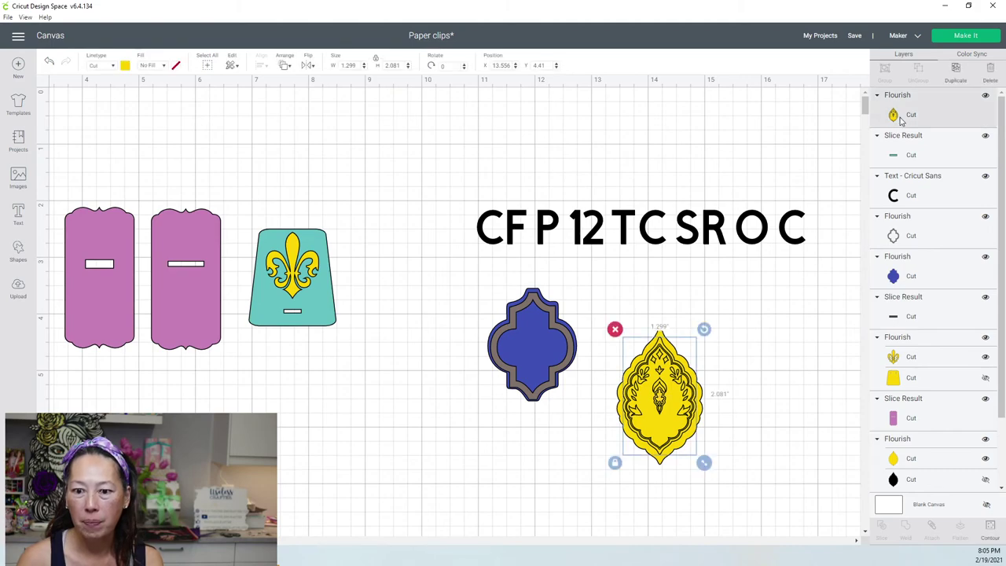
{"action": "left_click", "coordinate": [902, 156], "text": "shift"}
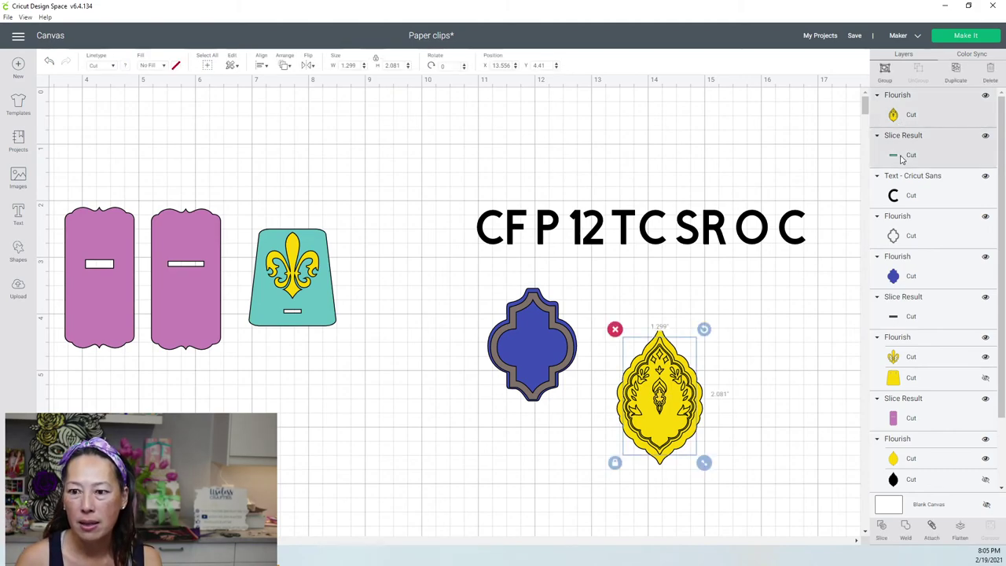
{"action": "left_click", "coordinate": [881, 531]}
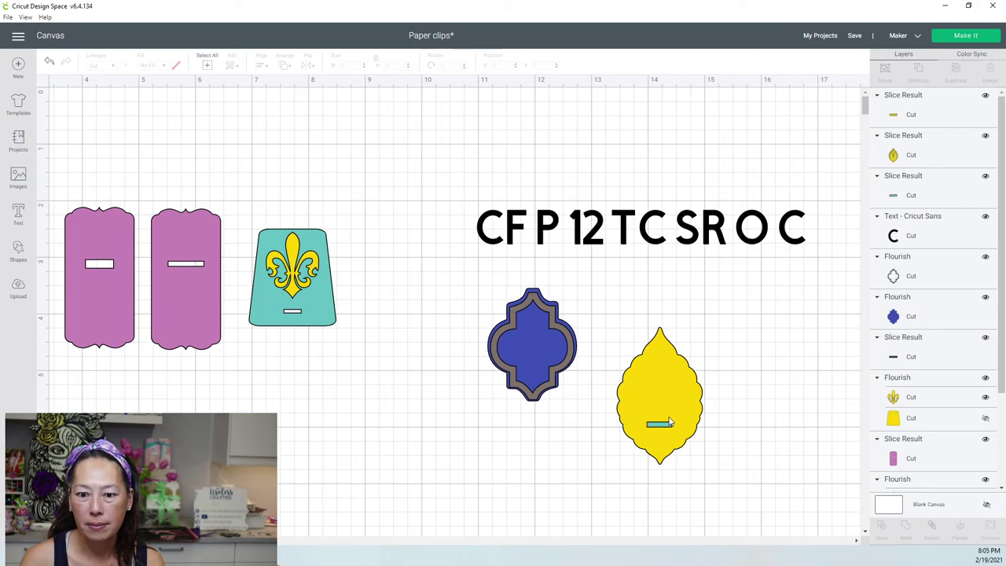
Delete the black flourish detail layer and slice the slot out of the plain yellow base.
{"action": "left_click", "coordinate": [911, 117]}
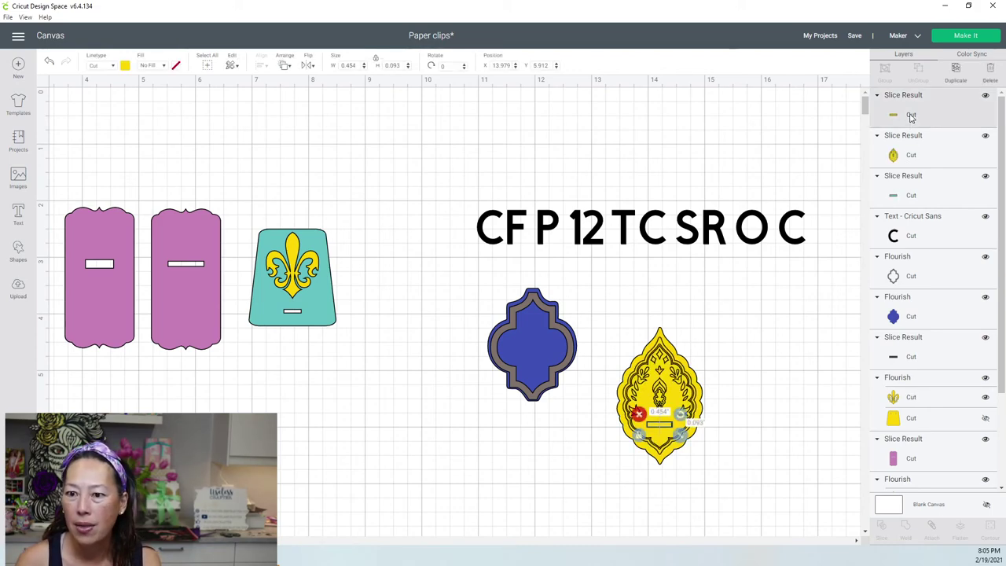
{"action": "scroll", "coordinate": [912, 262], "scroll_direction": "down", "scroll_amount": 2}
{"action": "scroll", "coordinate": [911, 265], "scroll_direction": "down", "scroll_amount": 1}
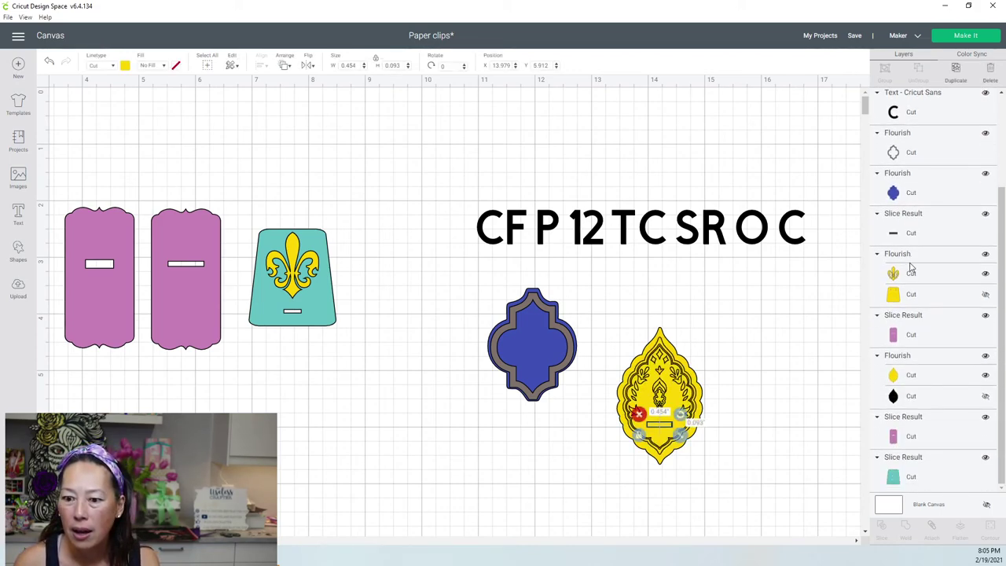
{"action": "left_click", "coordinate": [917, 396]}
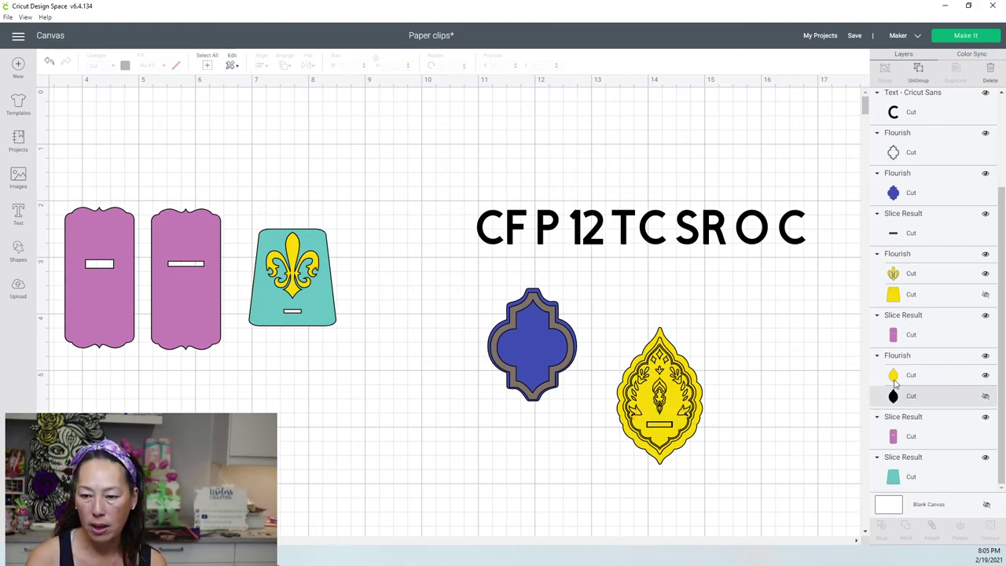
{"action": "key", "text": "Delete"}
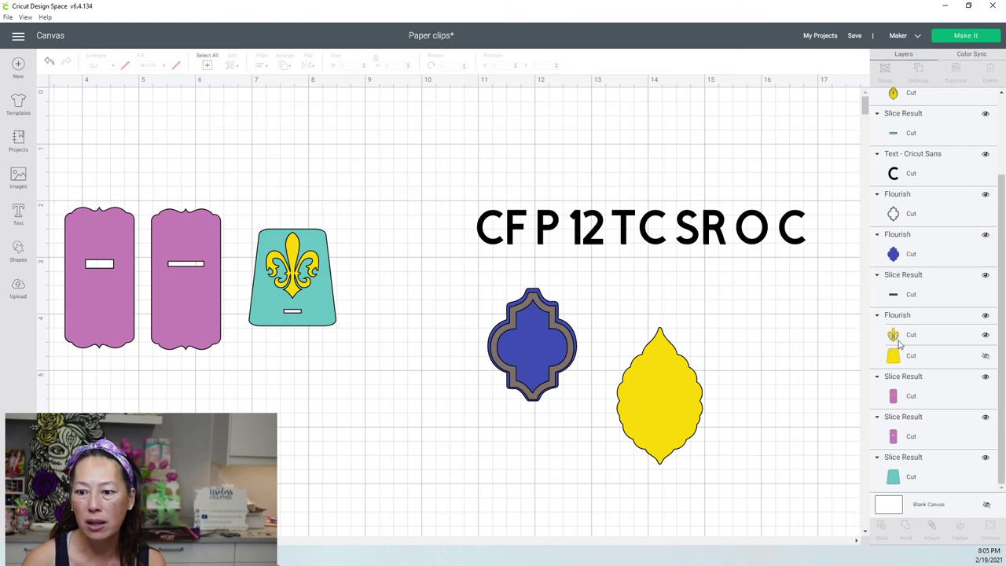
{"action": "scroll", "coordinate": [919, 252], "scroll_direction": "up", "scroll_amount": 3}
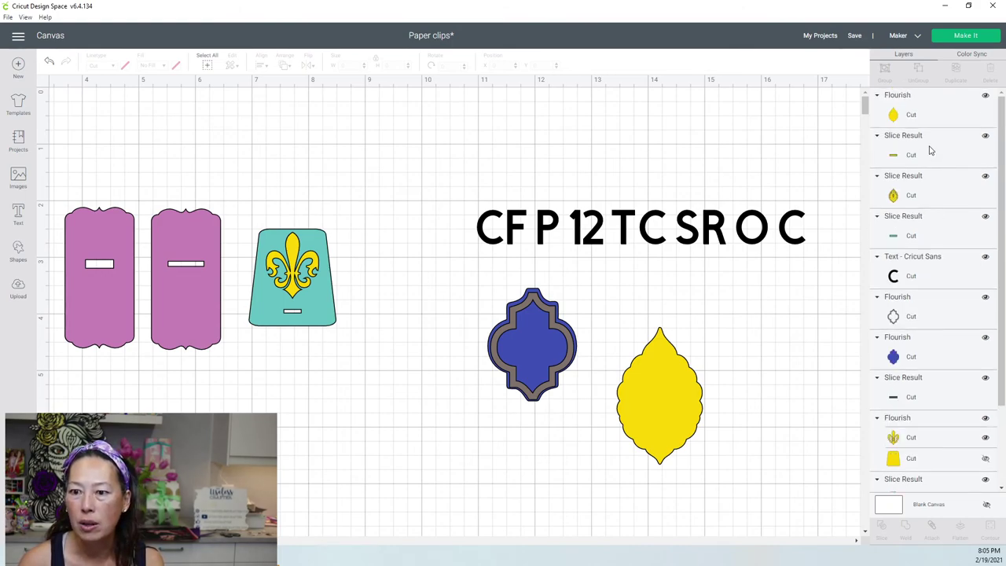
{"action": "left_click", "coordinate": [914, 160]}
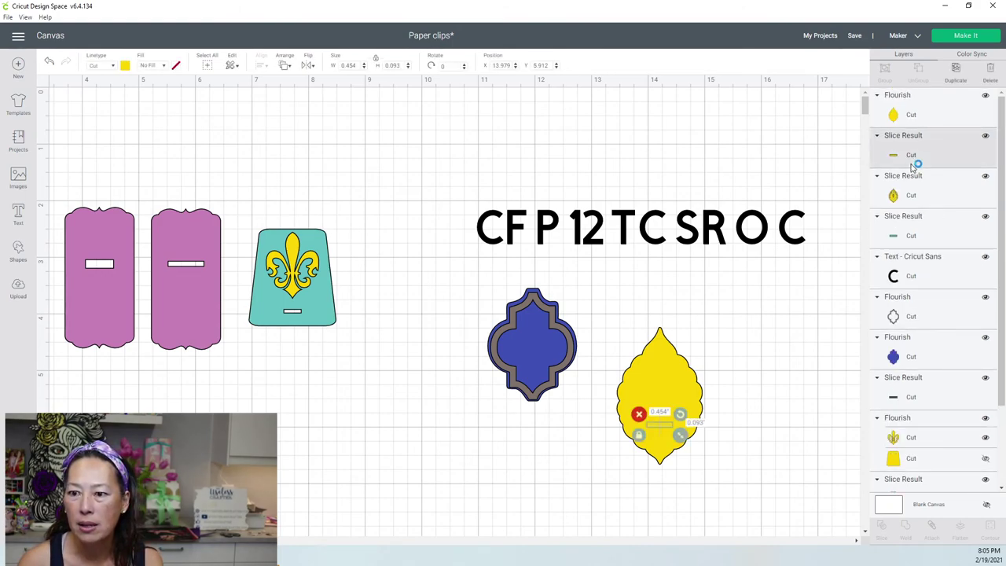
{"action": "left_click", "coordinate": [919, 110], "text": "shift"}
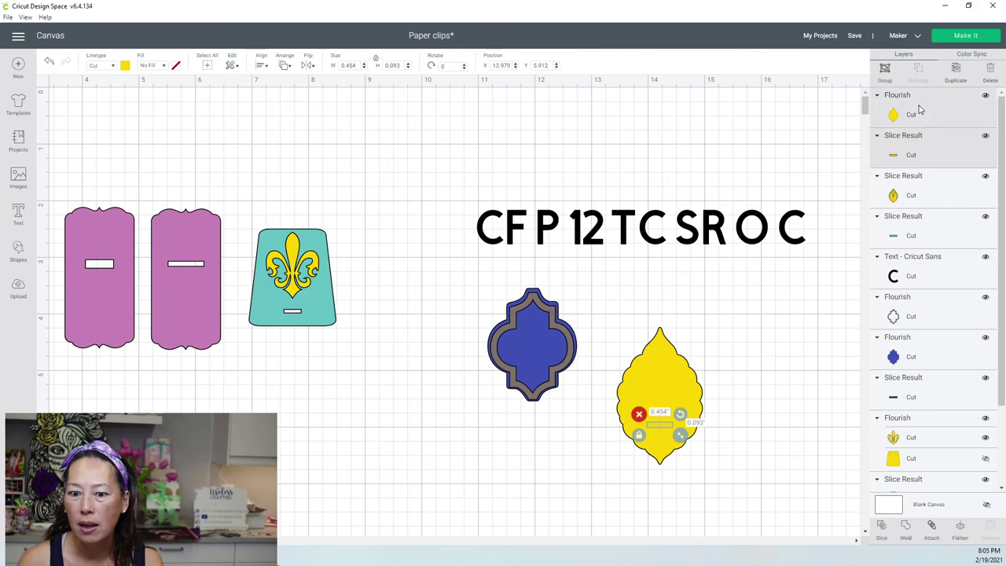
{"action": "left_click", "coordinate": [884, 529]}
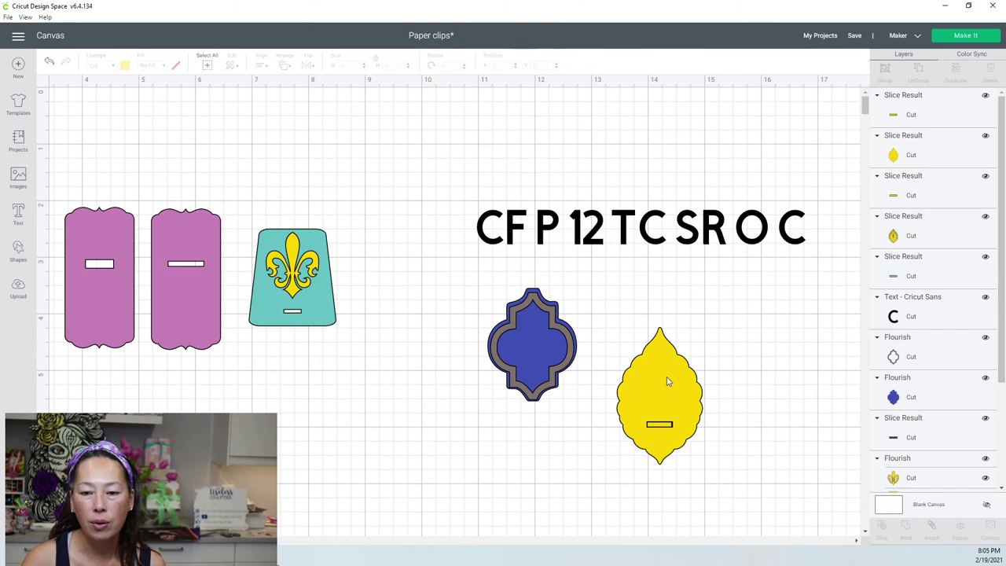
Move the plain yellow base aside and bring the ornate sliced piece to the front.
{"action": "left_click_drag", "start_coordinate": [667, 381], "coordinate": [781, 349]}
{"action": "left_click_drag", "start_coordinate": [665, 399], "coordinate": [733, 405]}
{"action": "left_click_drag", "start_coordinate": [729, 340], "coordinate": [730, 339]}
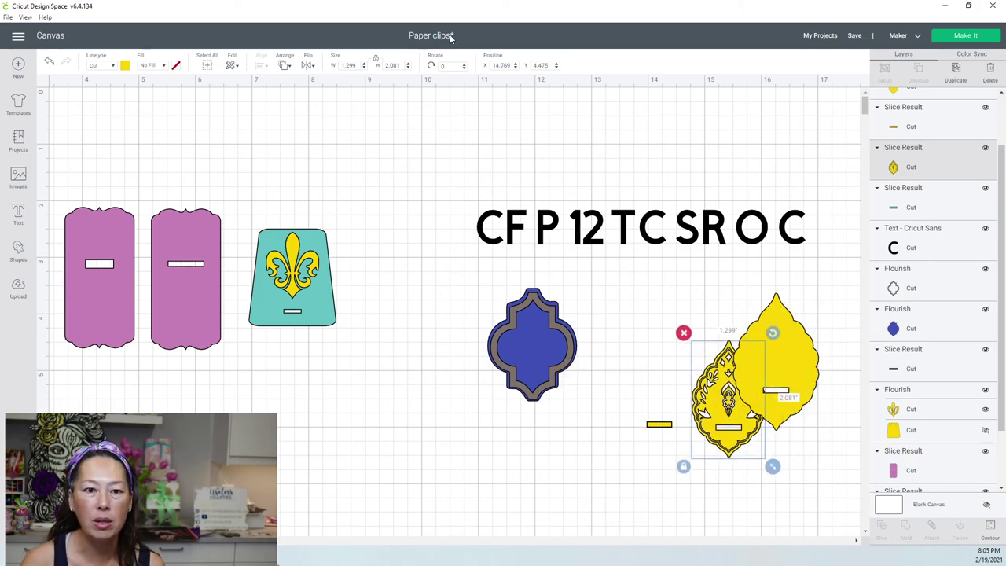
{"action": "left_click", "coordinate": [282, 69]}
{"action": "left_click", "coordinate": [294, 129]}
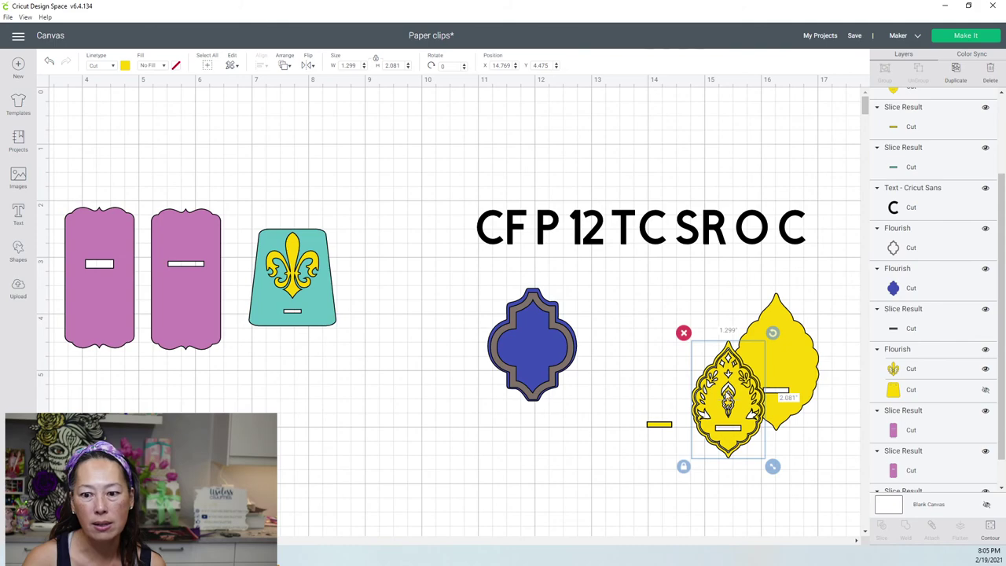
Centre the ornate piece over the plain yellow base so the slits align.
{"action": "left_click_drag", "start_coordinate": [739, 395], "coordinate": [776, 367]}
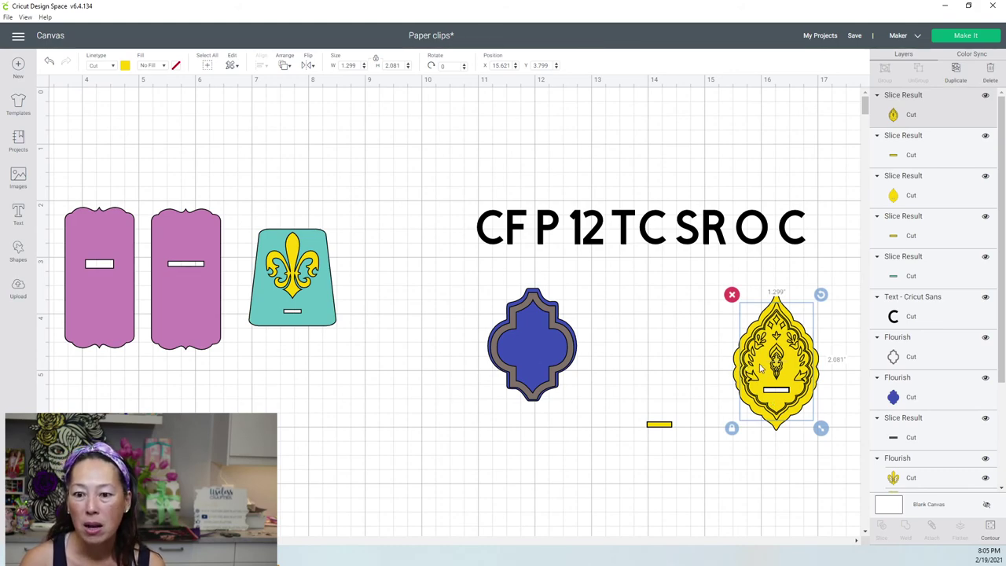
{"action": "left_click_drag", "start_coordinate": [760, 367], "coordinate": [636, 361]}
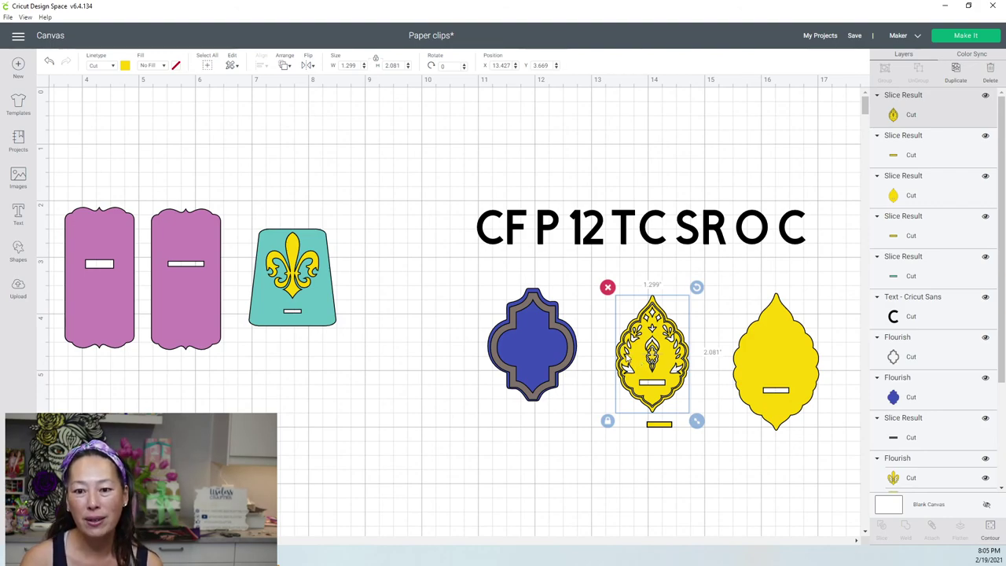
{"action": "left_click_drag", "start_coordinate": [646, 380], "coordinate": [767, 386]}
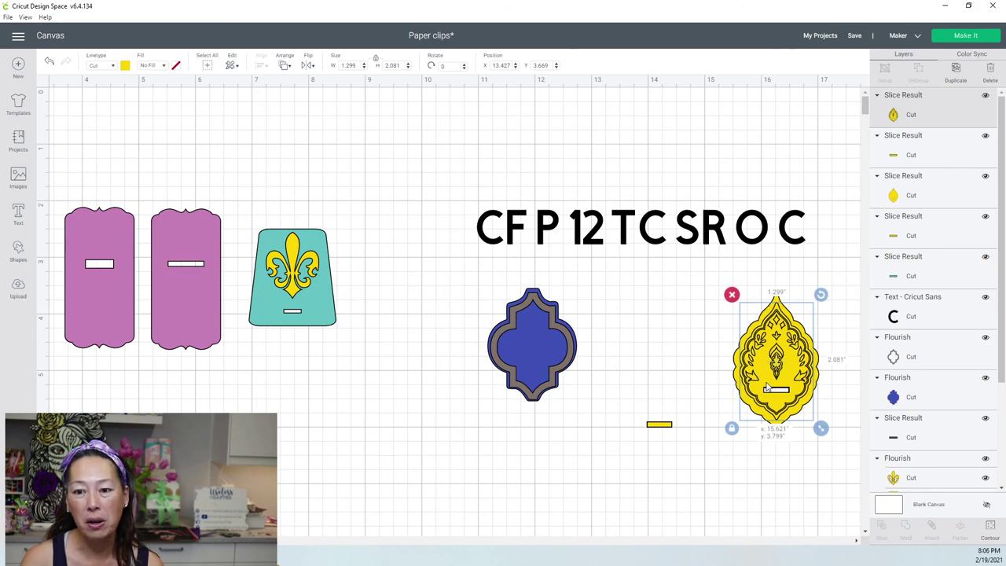
{"action": "left_click_drag", "start_coordinate": [767, 387], "coordinate": [767, 387]}
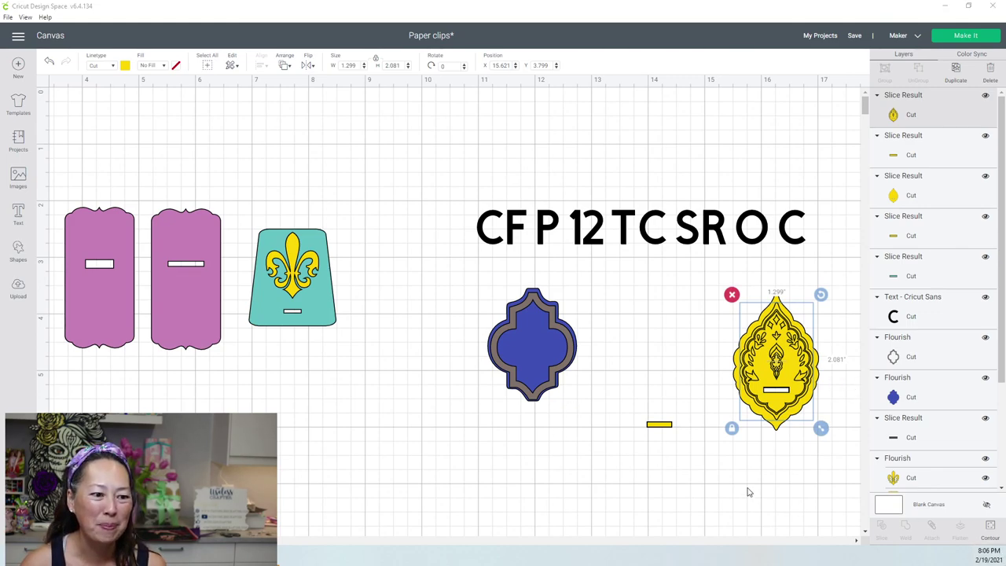
{"action": "left_click", "coordinate": [987, 555]}
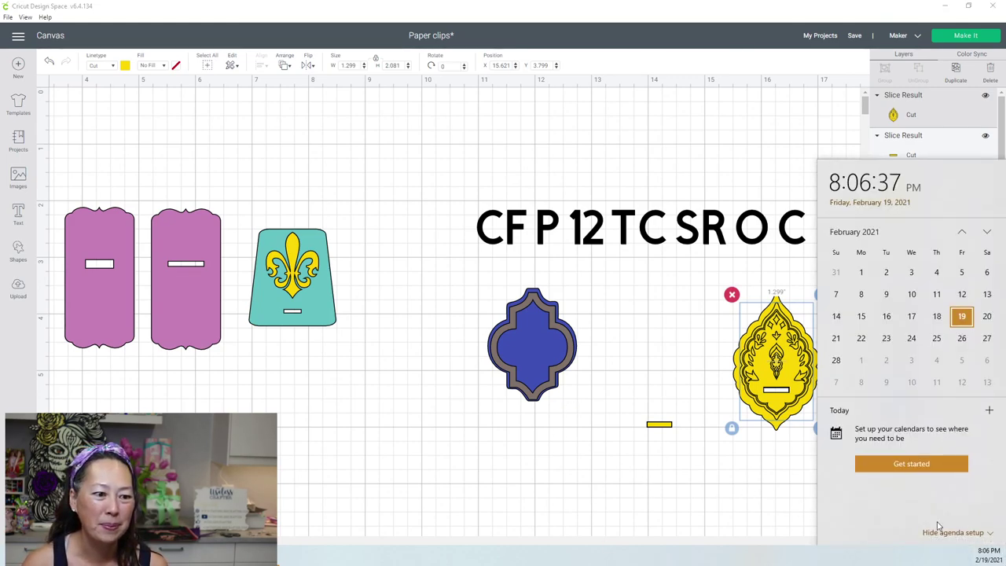
{"action": "key", "text": "Escape"}
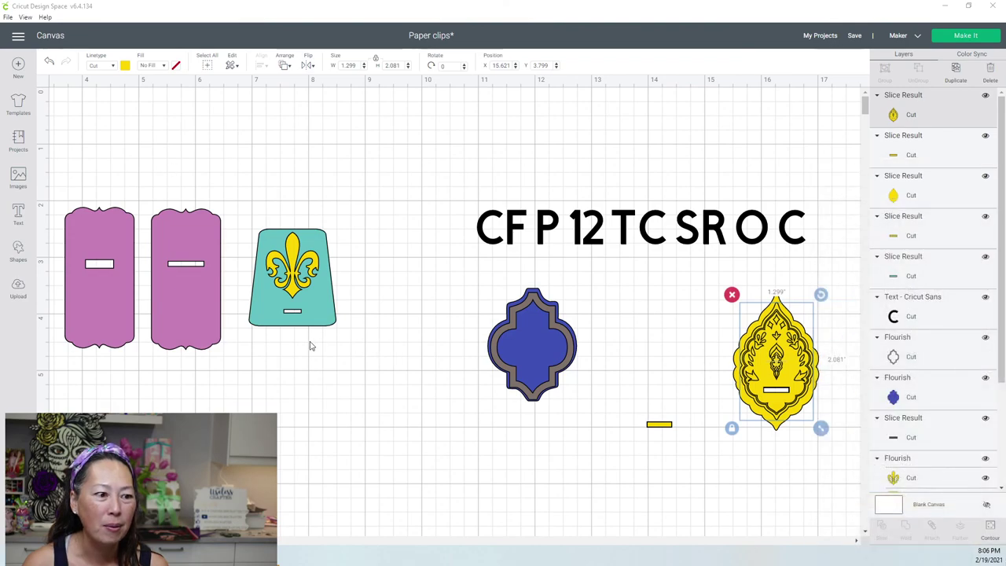